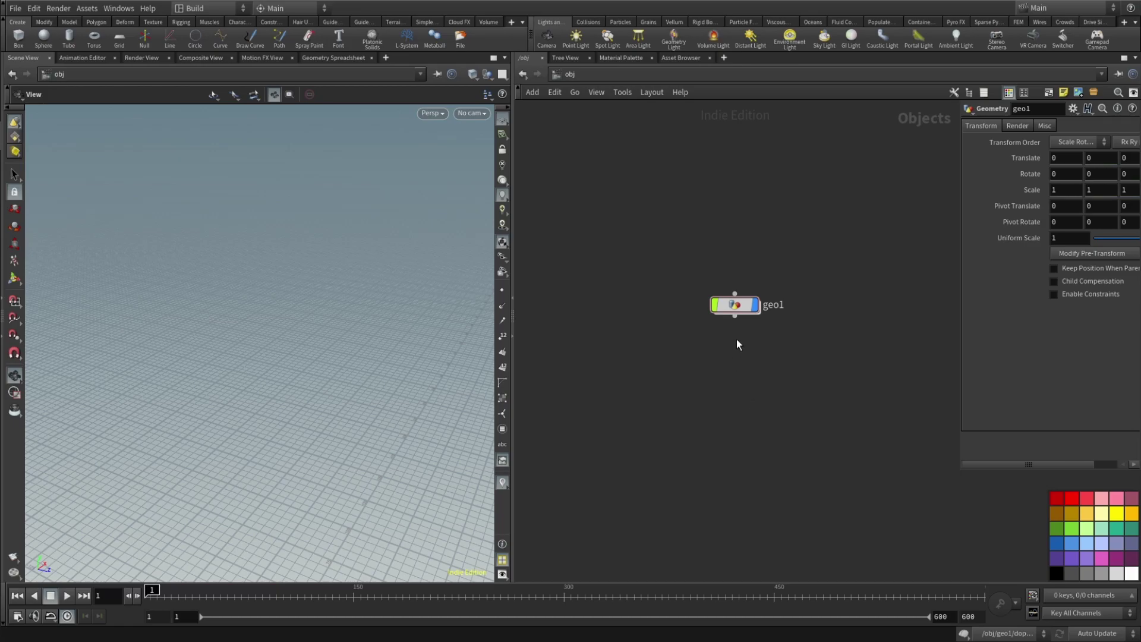
Enter the geo1 object's network and bring the Collider node group into view.
double_click(748, 304)
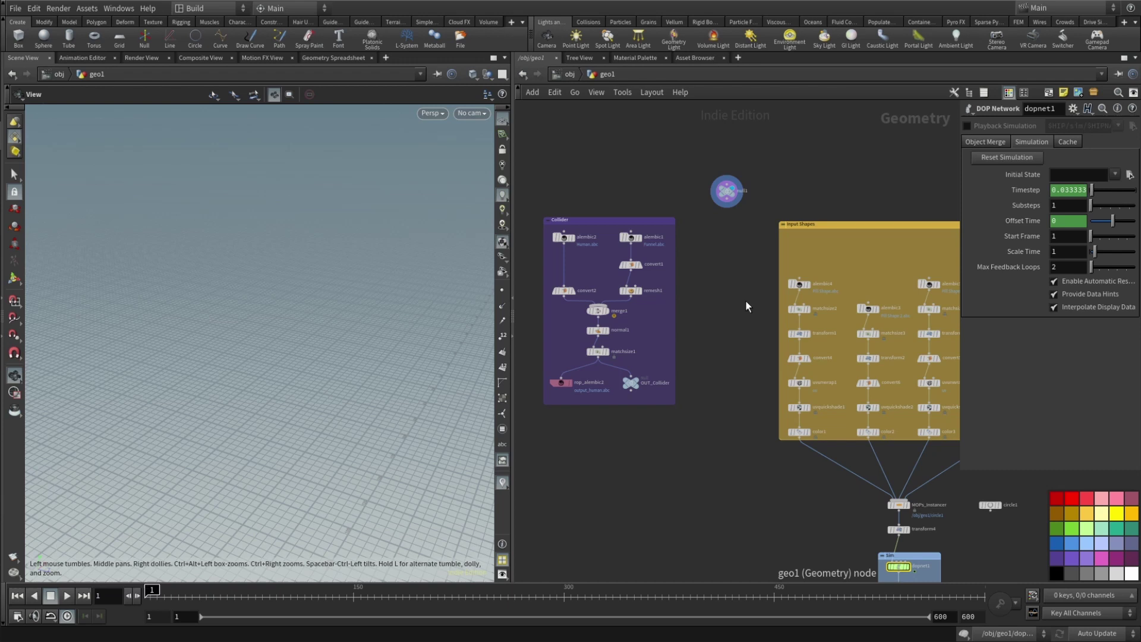
middle_drag(740, 509, 703, 387)
scroll(713, 452, down, 1)
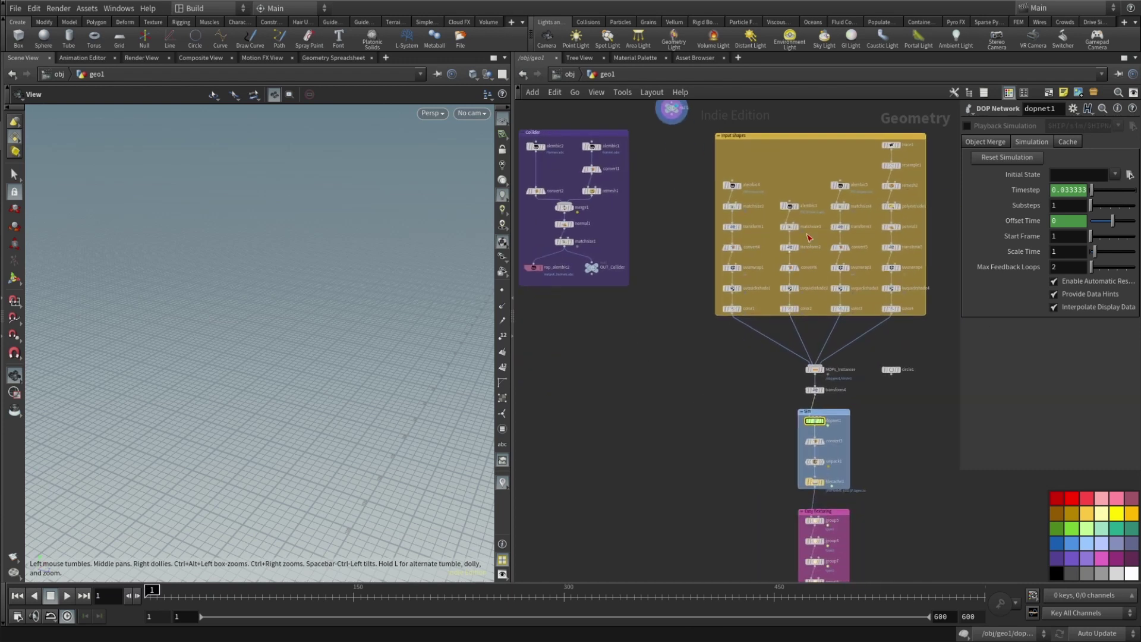
middle_drag(638, 356, 684, 411)
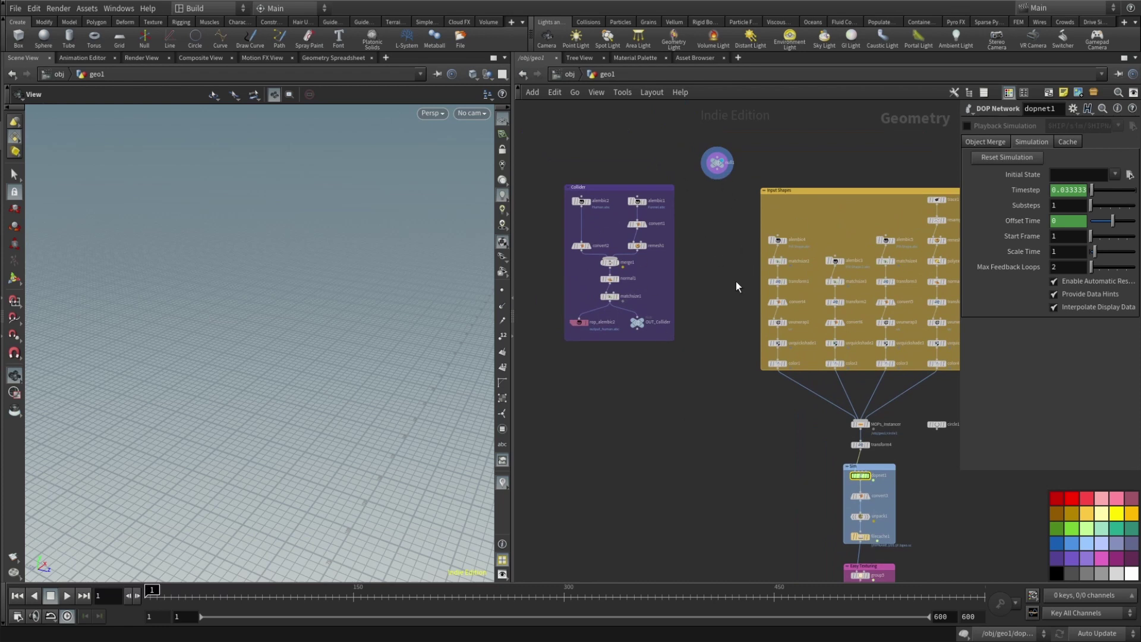
middle_drag(718, 262, 823, 306)
scroll(755, 316, up, 3)
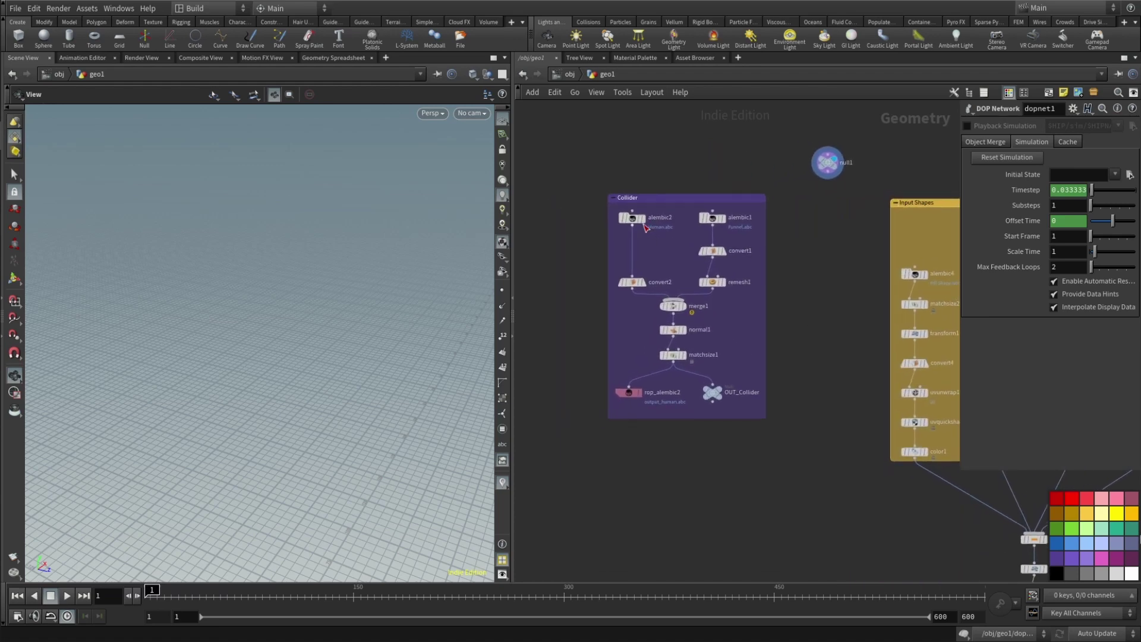
Display the human import alembic2 and the funnel import alembic1 in turn, and inspect the funnel's shape.
click(642, 219)
drag(274, 263, 265, 300)
scroll(280, 248, up, 10)
scroll(295, 239, down, 8)
click(726, 223)
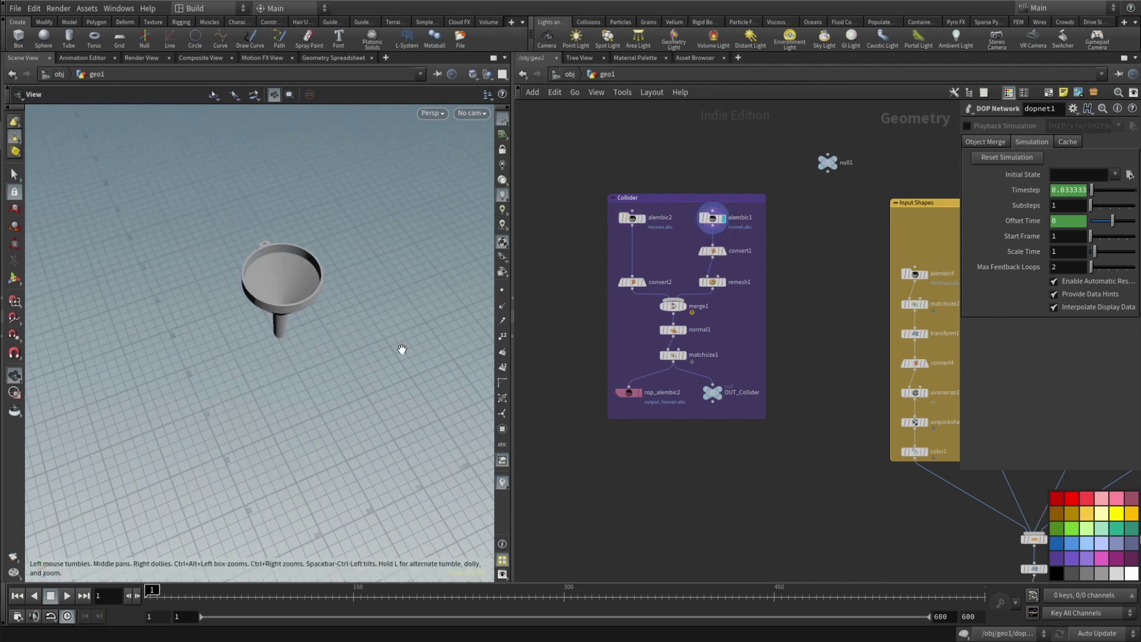
scroll(344, 285, up, 3)
scroll(296, 216, up, 5)
drag(296, 216, 326, 241)
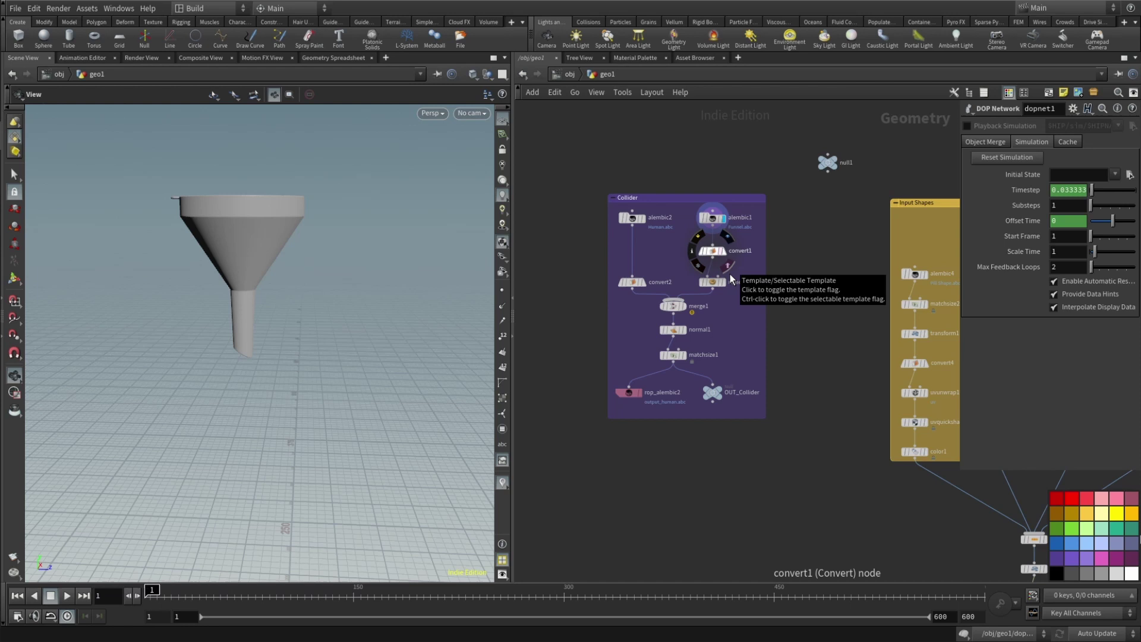
Display alembic2, convert1 and convert2 in turn, and show convert2's parameters in a widened pane.
click(642, 218)
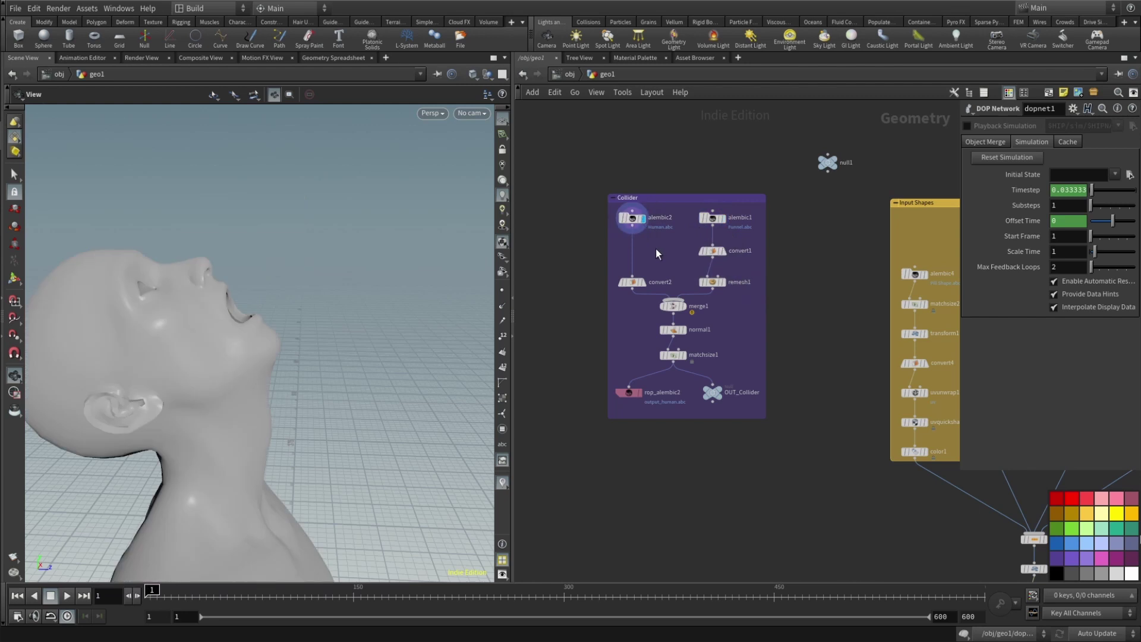
click(722, 253)
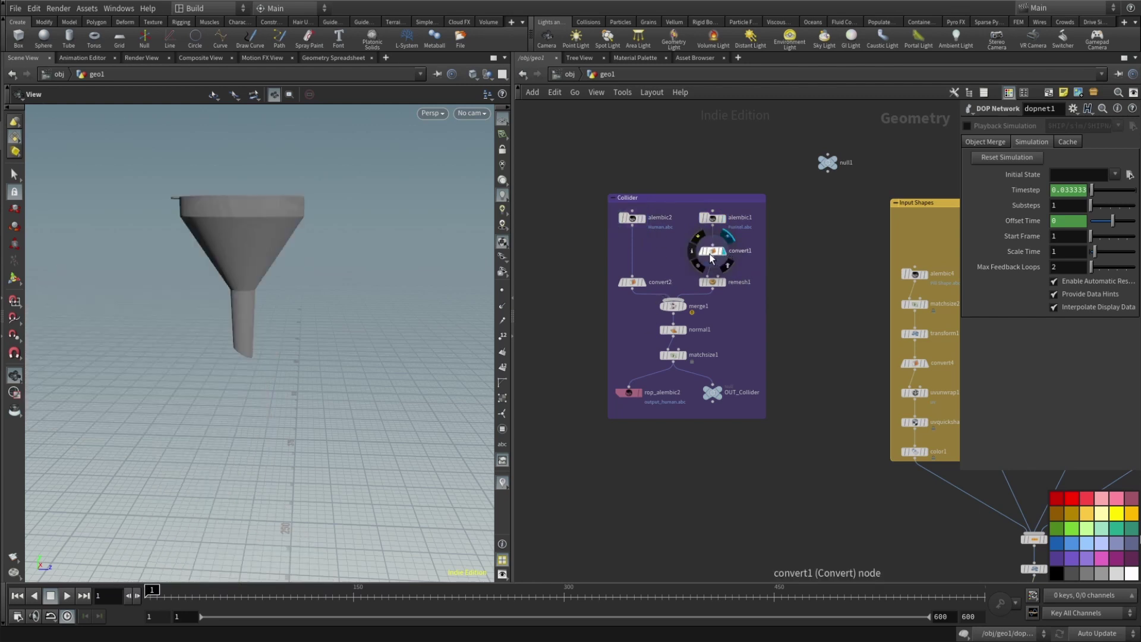
click(646, 284)
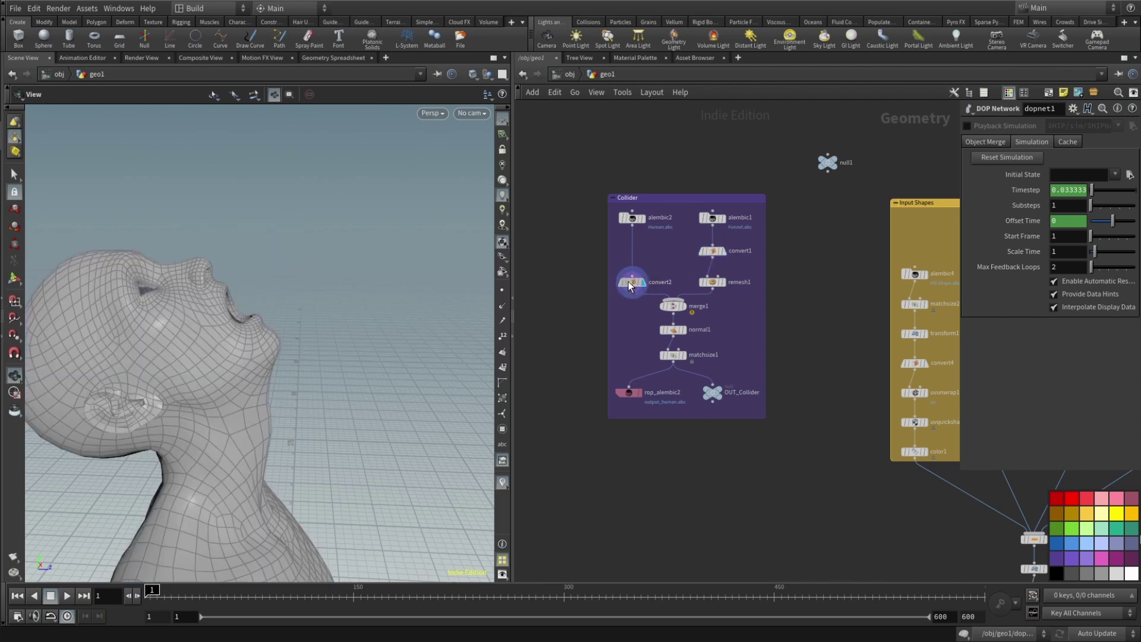
click(631, 282)
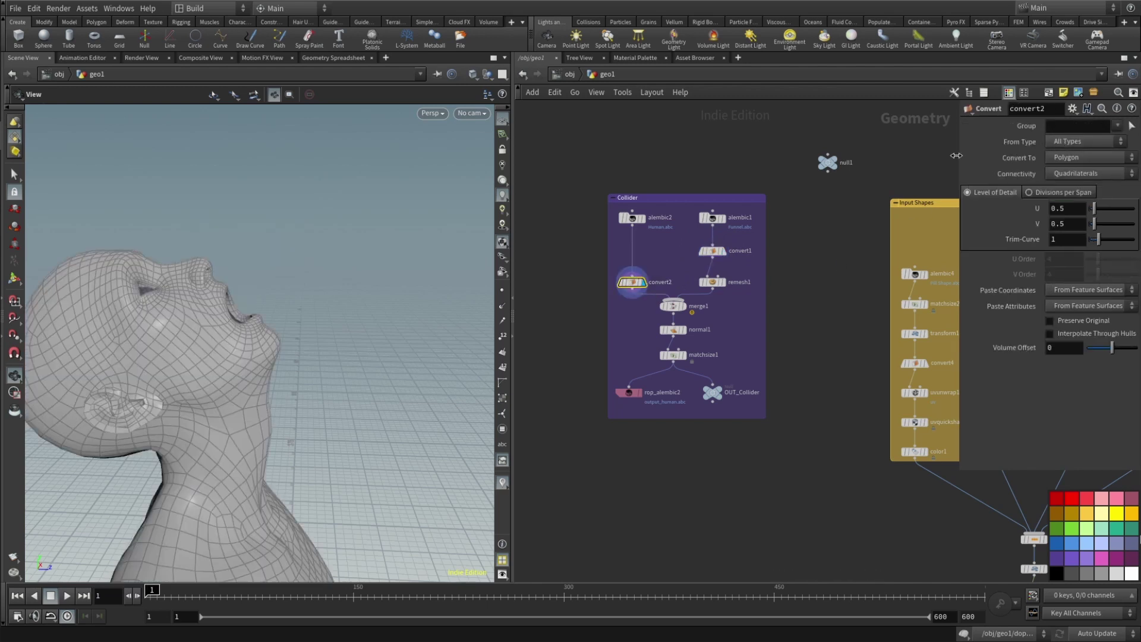
drag(961, 153, 886, 153)
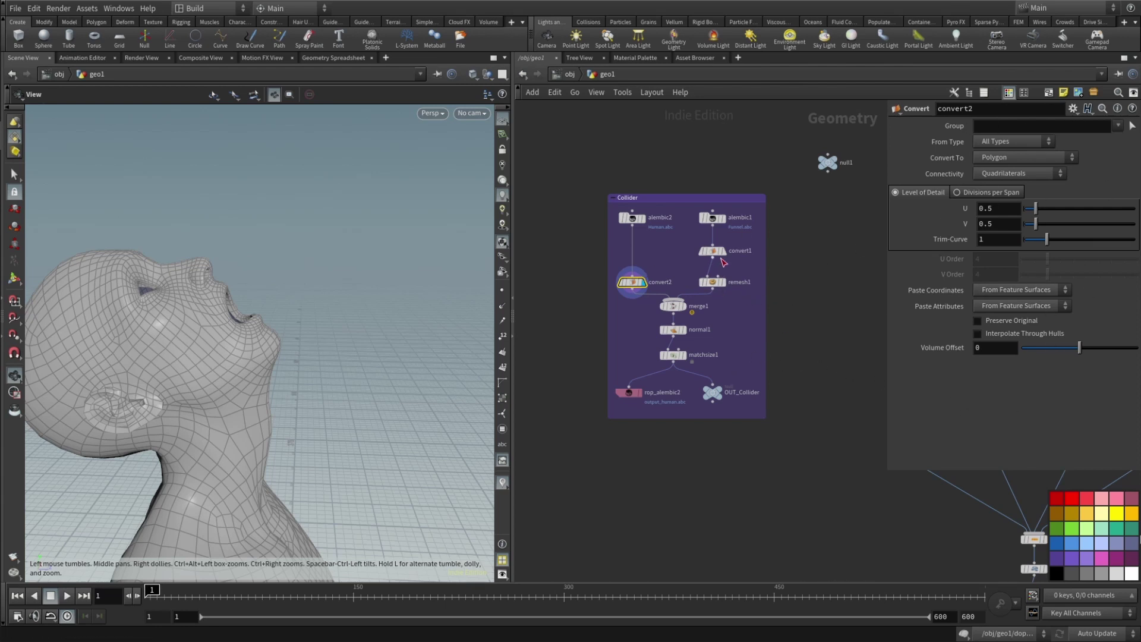
Display the funnel's convert1 output and its remesh1 output to compare the meshes.
click(726, 255)
scroll(309, 218, up, 5)
drag(310, 218, 287, 275)
scroll(288, 275, down, 6)
click(725, 283)
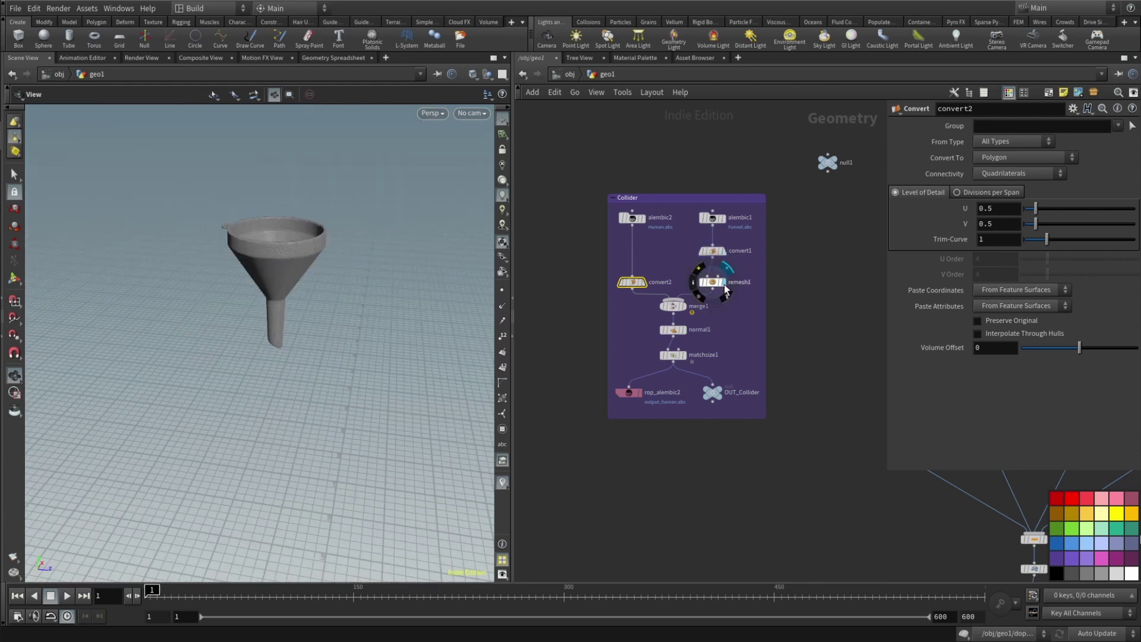
Display the merge1 and normal1 outputs in turn to examine the combined human and funnel.
click(685, 308)
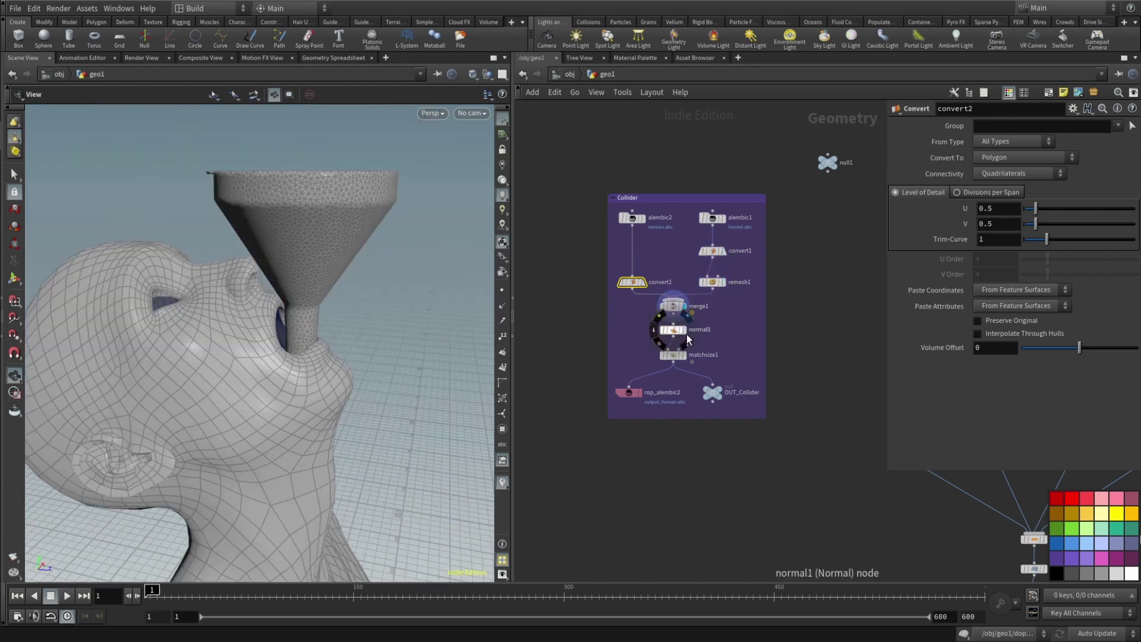
click(685, 331)
scroll(273, 344, down, 3)
middle_drag(273, 344, 301, 209)
drag(301, 209, 330, 259)
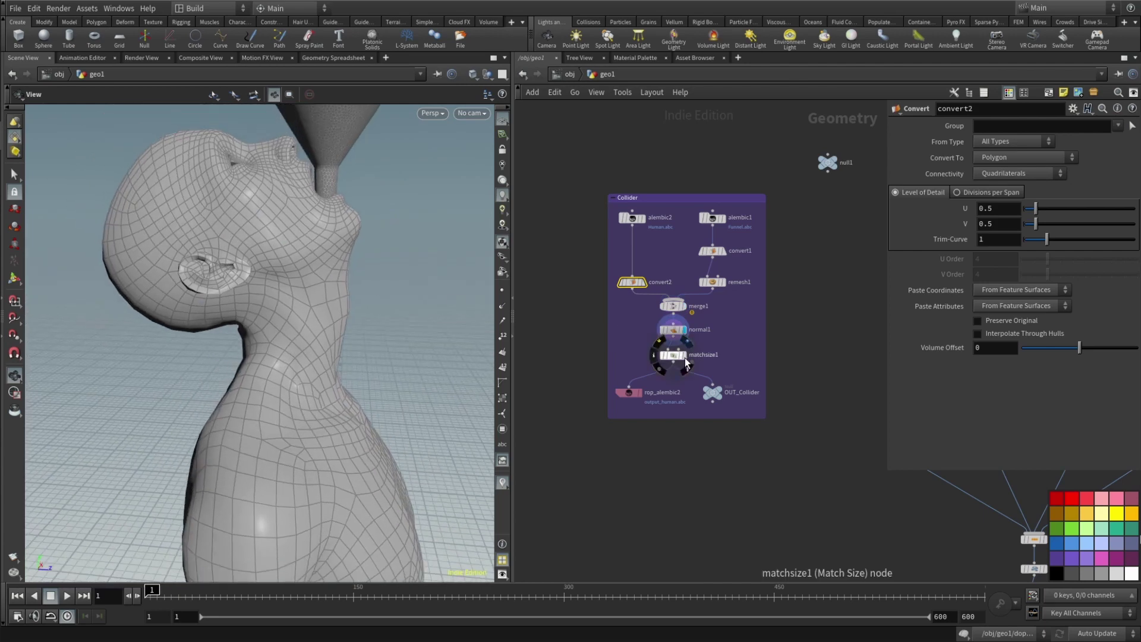
Display matchsize1 with its parameters and examine the rescaled collider inside its bounding box.
click(674, 356)
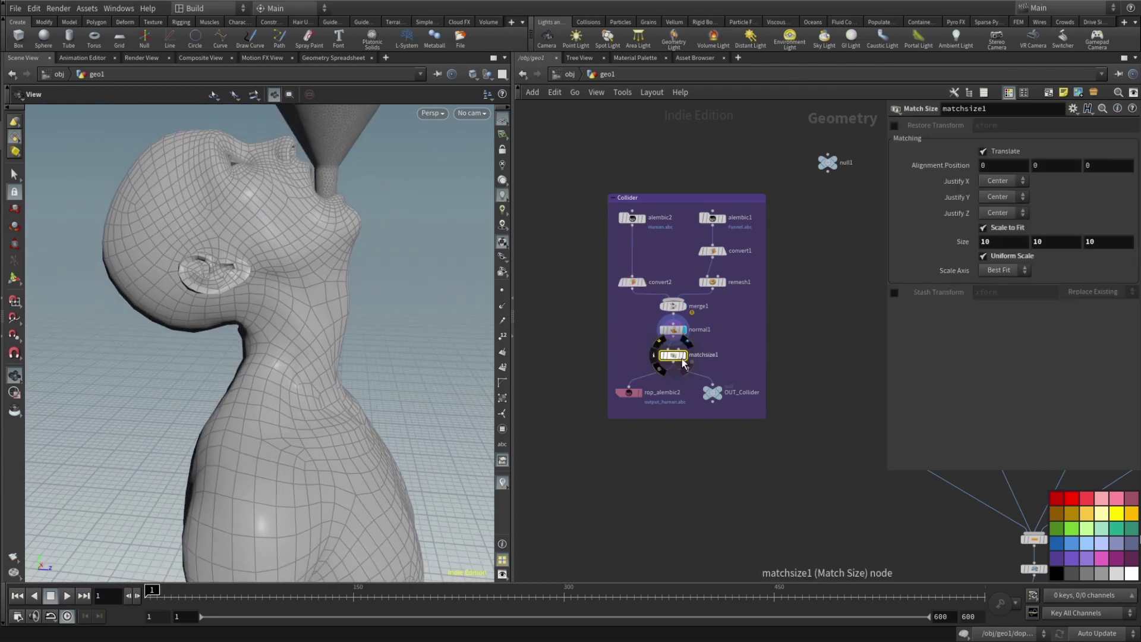
click(685, 355)
right_drag(372, 467, 313, 341)
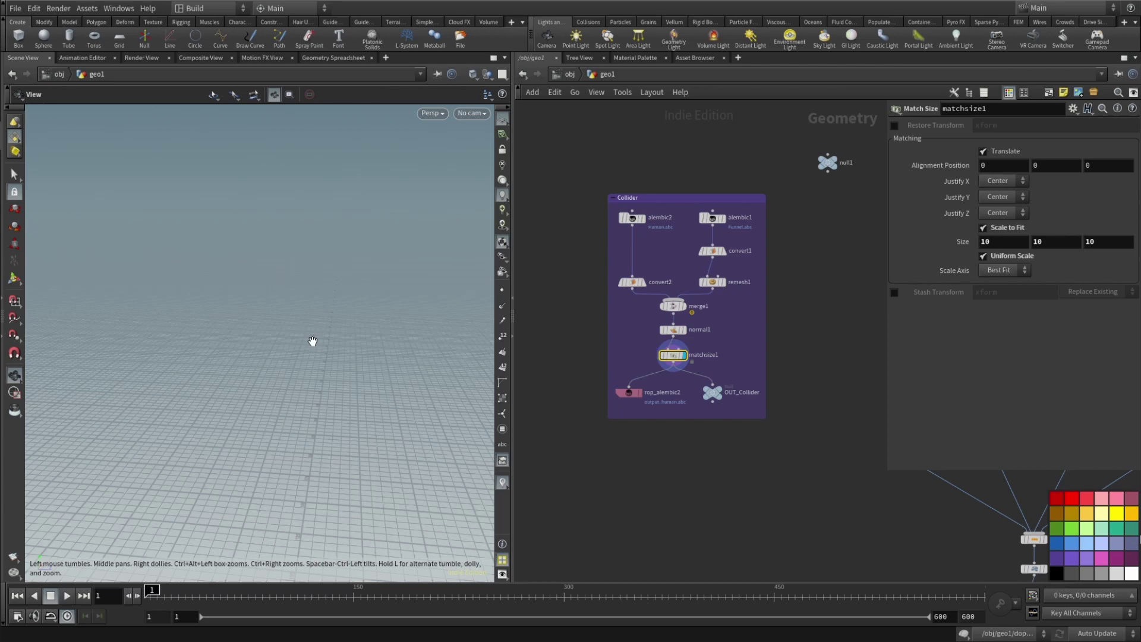
drag(313, 341, 293, 382)
right_drag(293, 382, 398, 127)
drag(398, 127, 393, 171)
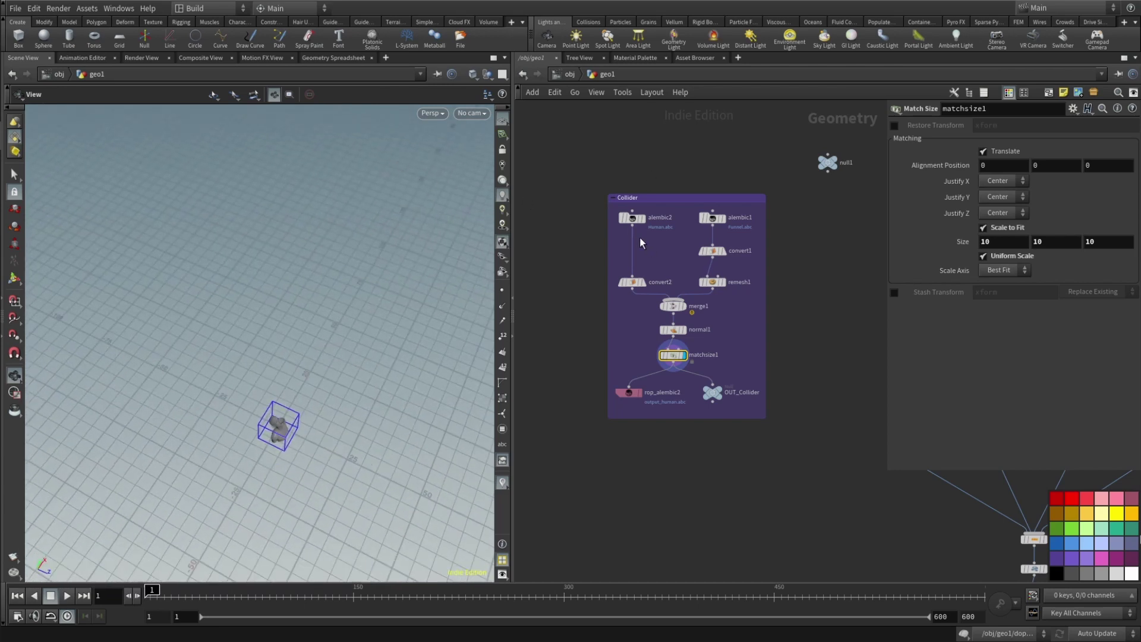
drag(308, 333, 333, 356)
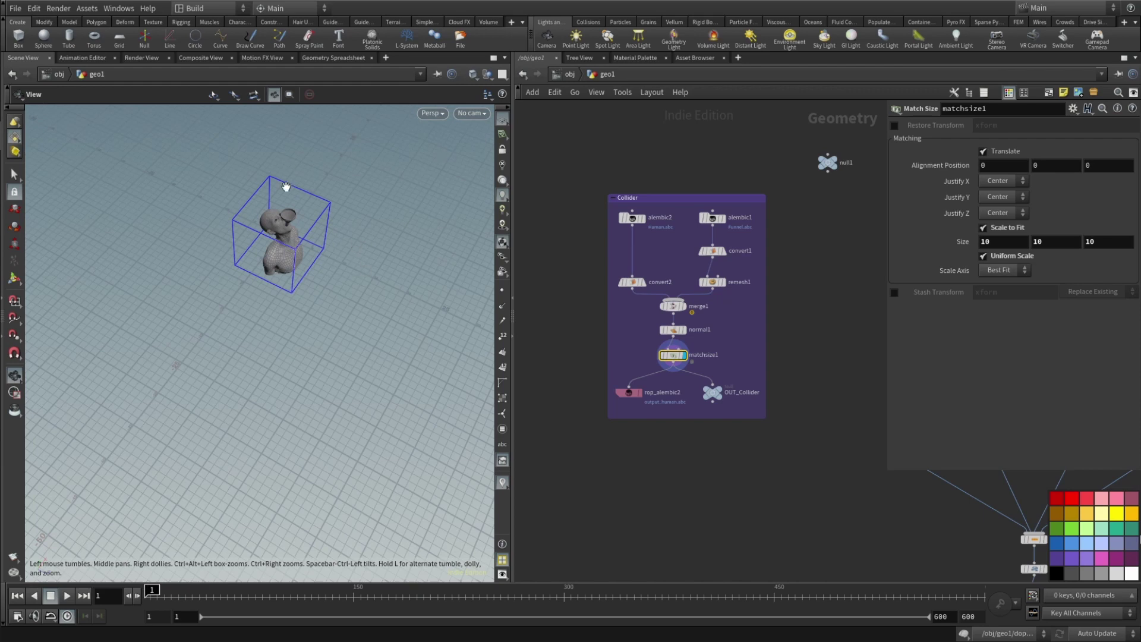
drag(298, 244, 302, 231)
right_drag(268, 242, 306, 283)
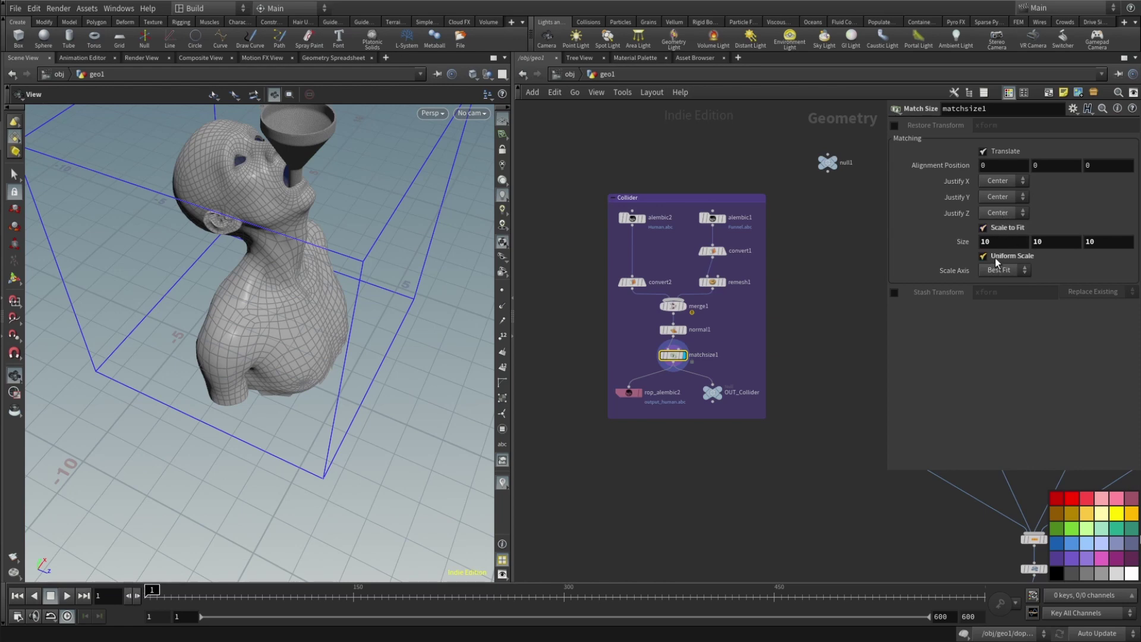
drag(297, 280, 333, 267)
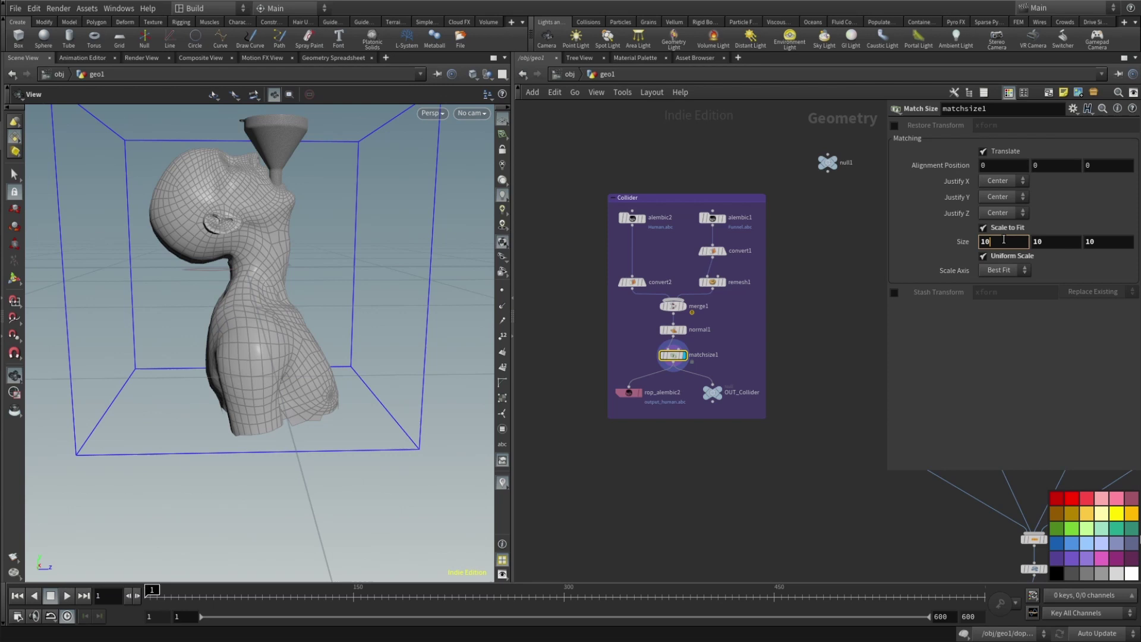
Try an X size of 10.5 on matchsize1 and restore it to 10.
scroll(1004, 240, down, 10)
scroll(1004, 240, up, 11)
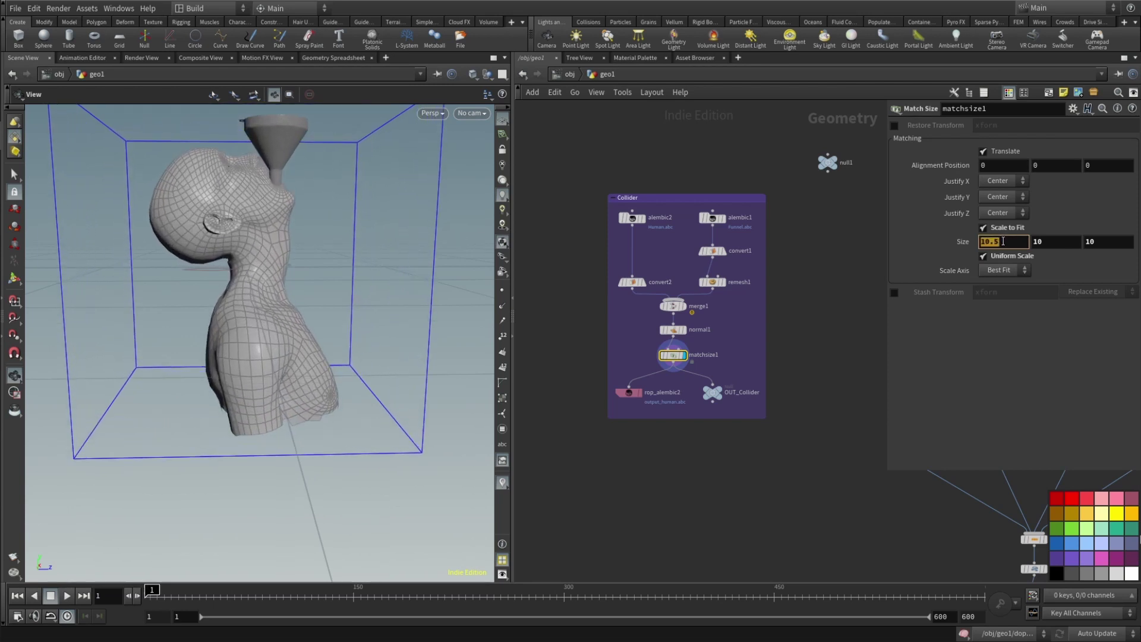
text(10)
key(Return)
Inspect the scaled collider from several angles and display the OUT_Collider null.
drag(281, 320, 265, 311)
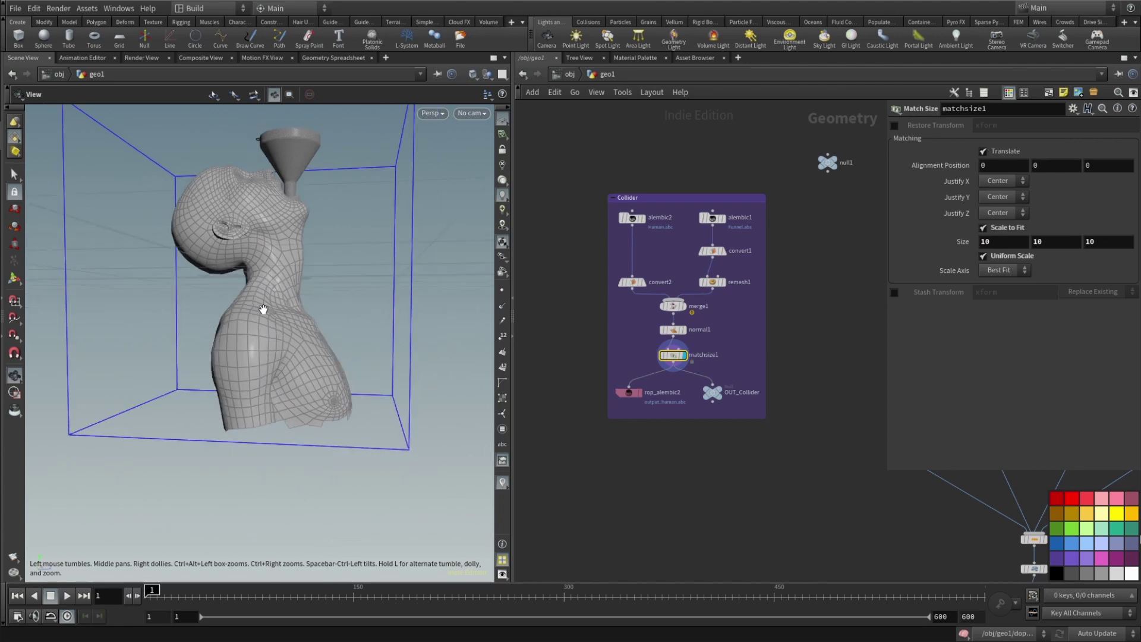
scroll(280, 296, up, 6)
scroll(281, 296, down, 10)
middle_drag(296, 314, 319, 268)
scroll(318, 268, up, 3)
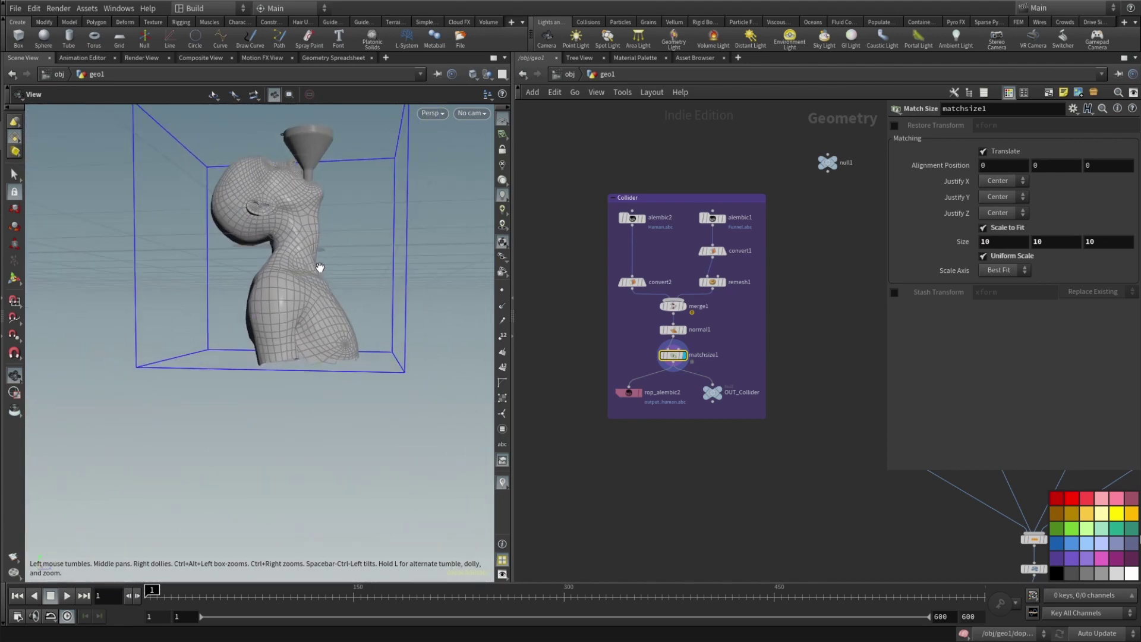
click(713, 392)
double_click(740, 392)
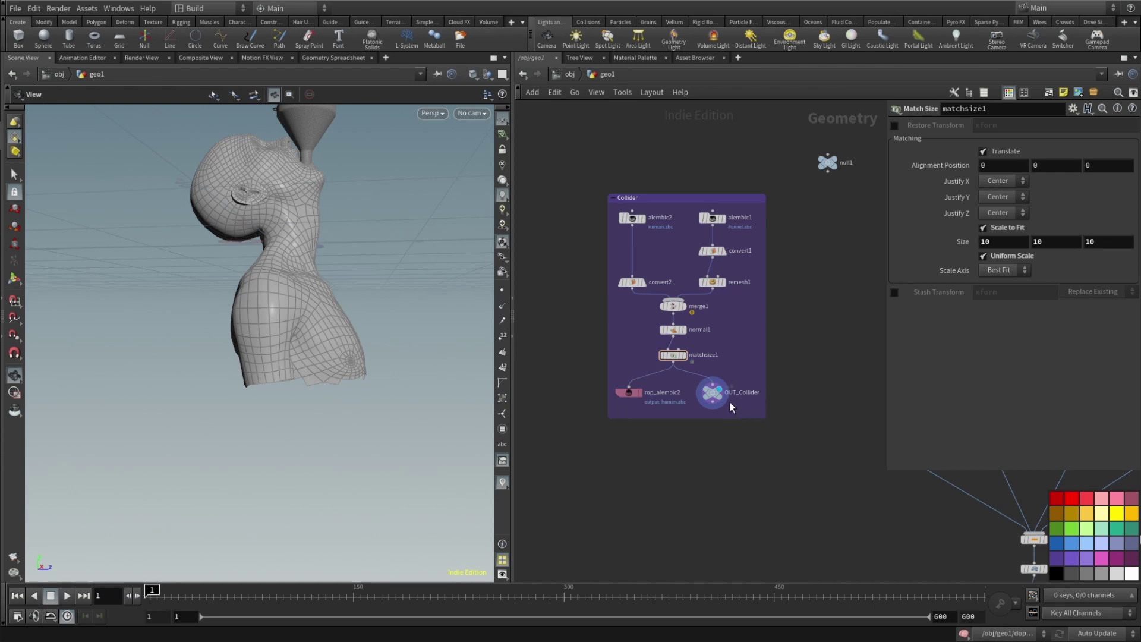
Show the Alembic export settings of rop_alembic2 and view the collider within the whole network.
click(633, 394)
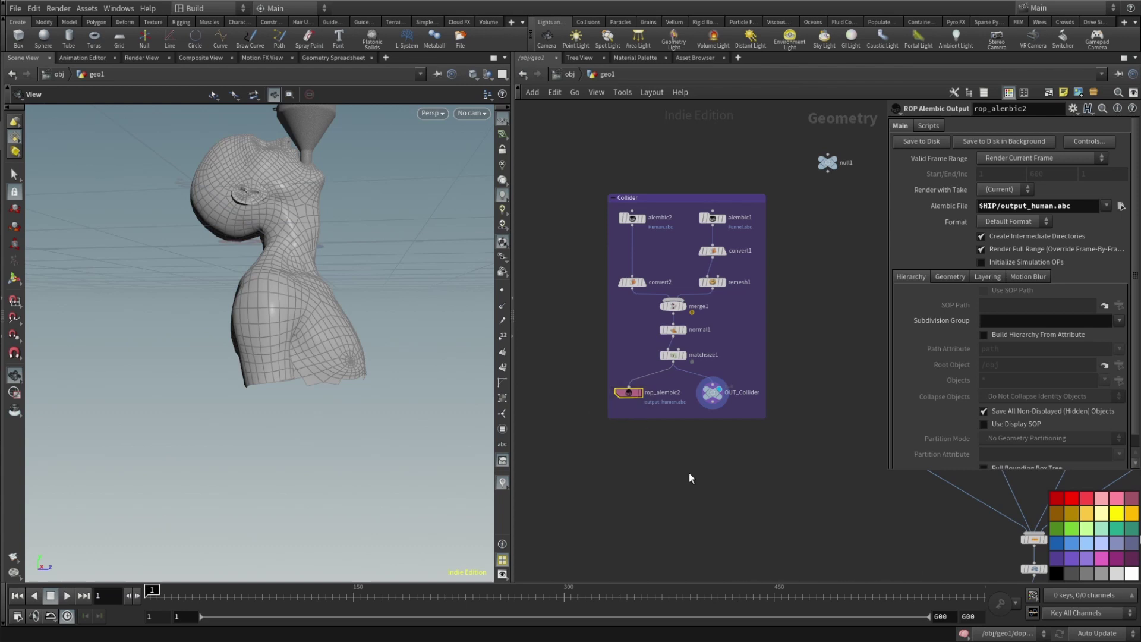
scroll(708, 479, down, 3)
middle_drag(743, 498, 714, 427)
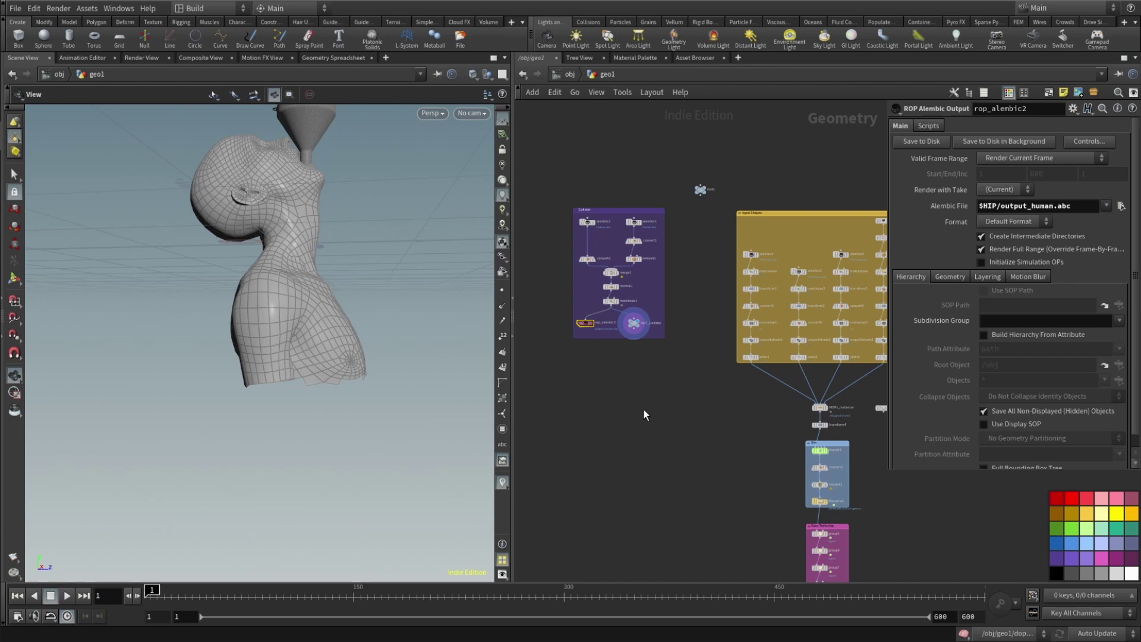
drag(339, 219, 347, 280)
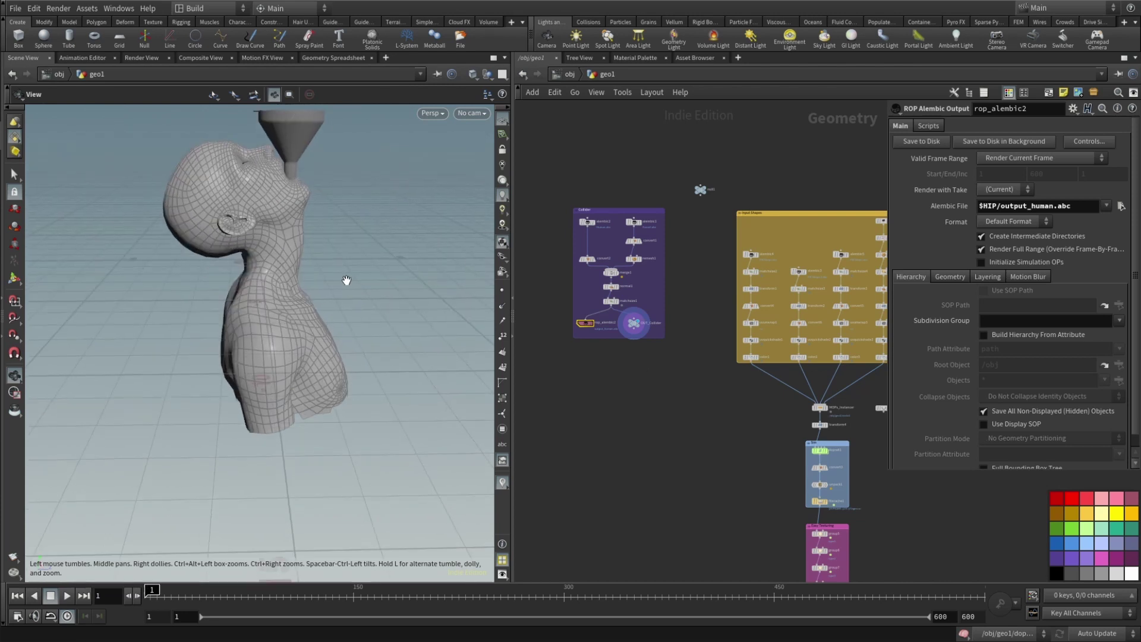
middle_drag(726, 472, 693, 471)
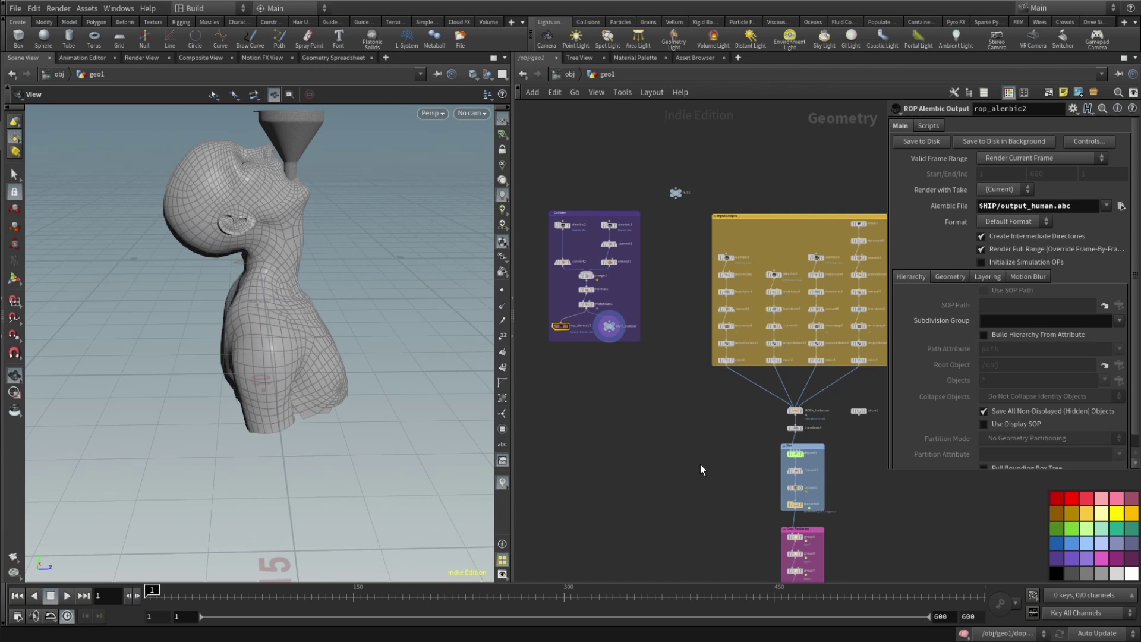
Display the pill shape imports alembic4, alembic3 and alembic5 in turn within the Input Shapes group.
middle_drag(719, 461, 702, 474)
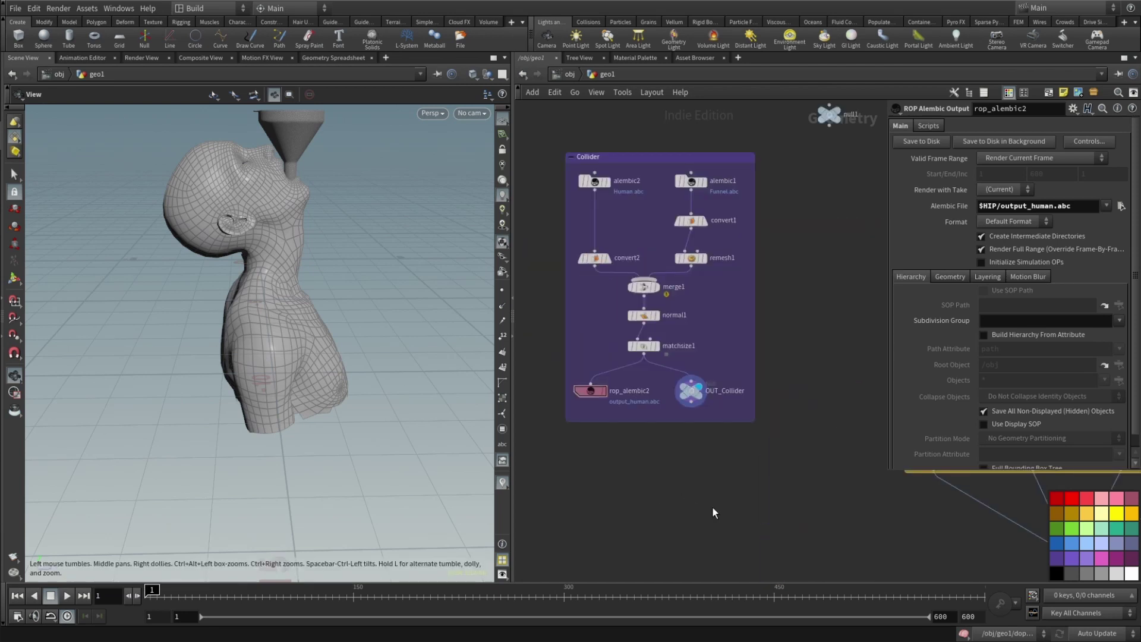
middle_drag(775, 518, 530, 530)
scroll(531, 530, down, 2)
middle_drag(815, 512, 854, 533)
scroll(854, 533, down, 1)
scroll(683, 366, up, 3)
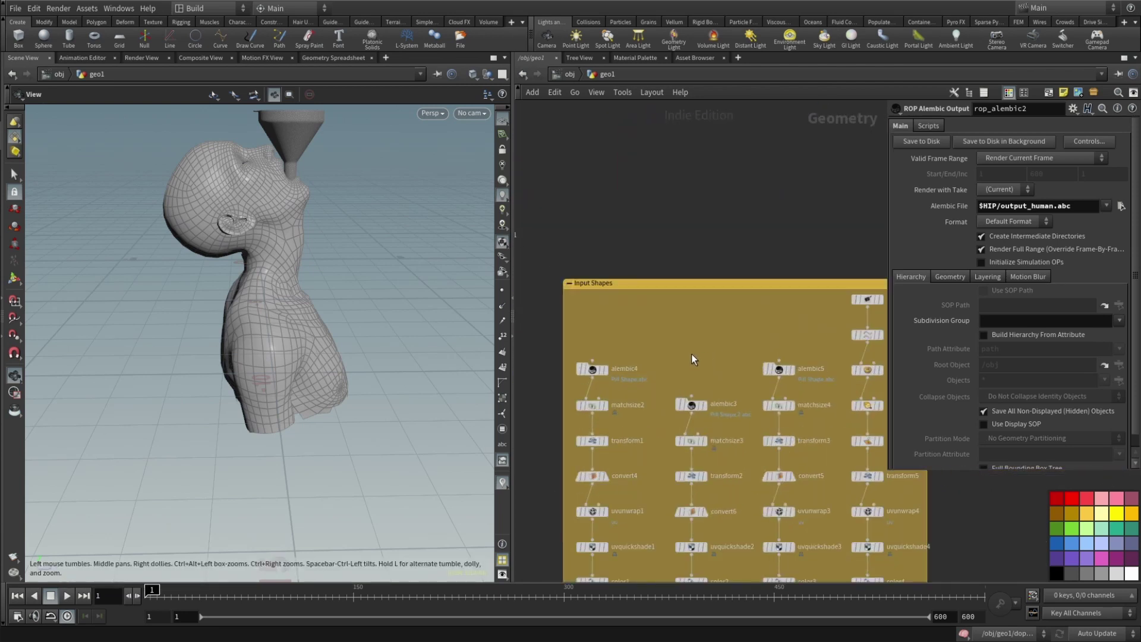
click(604, 369)
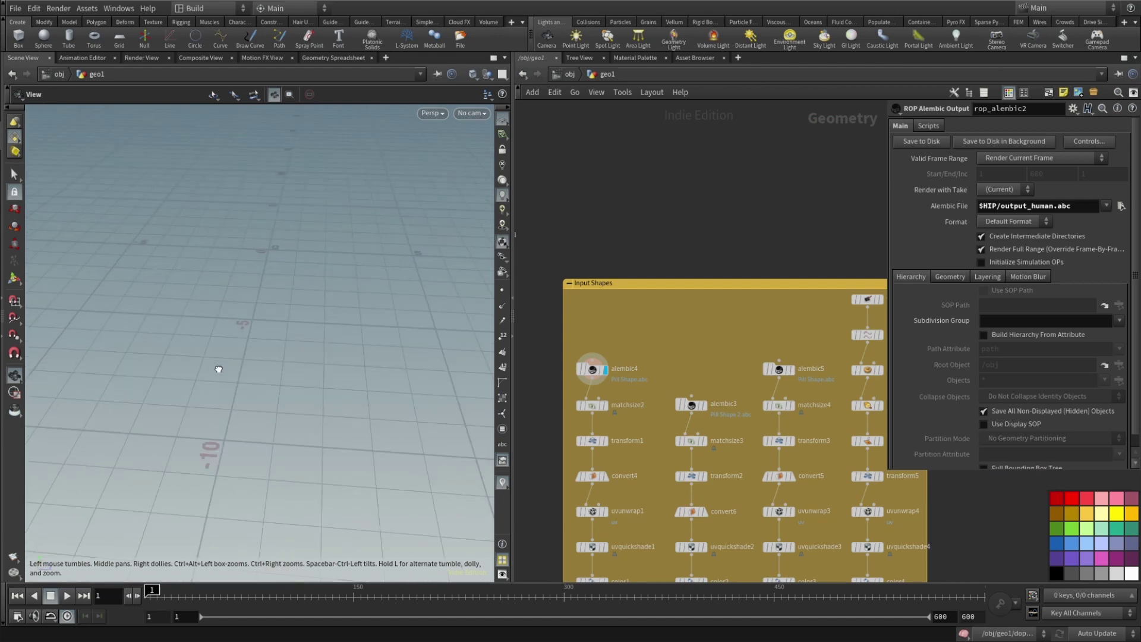
key(h)
click(705, 405)
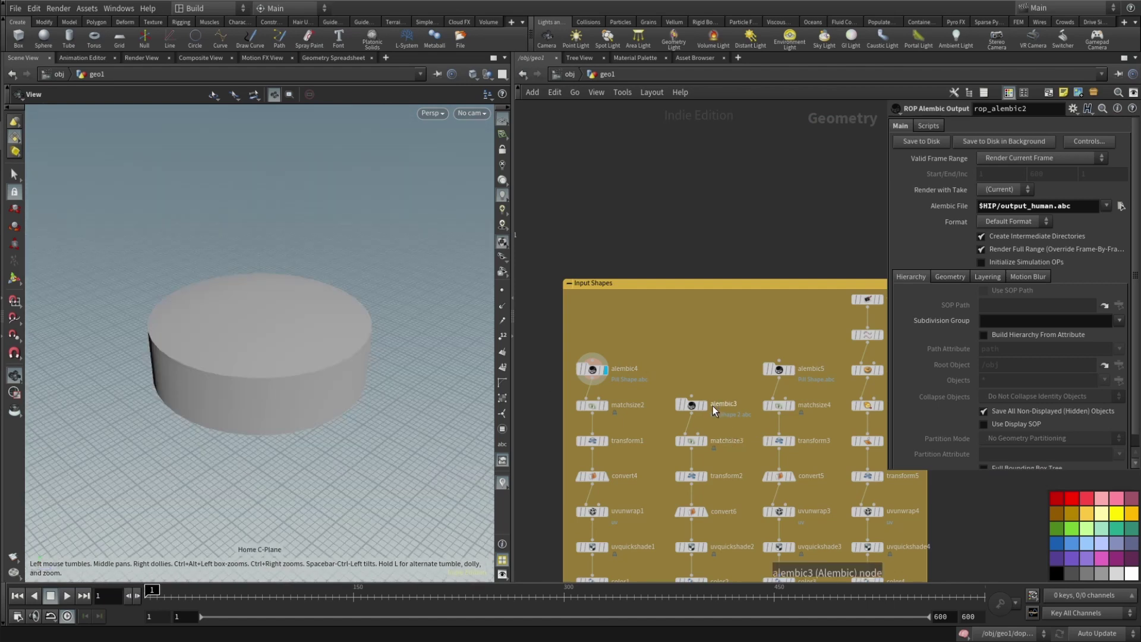
click(793, 371)
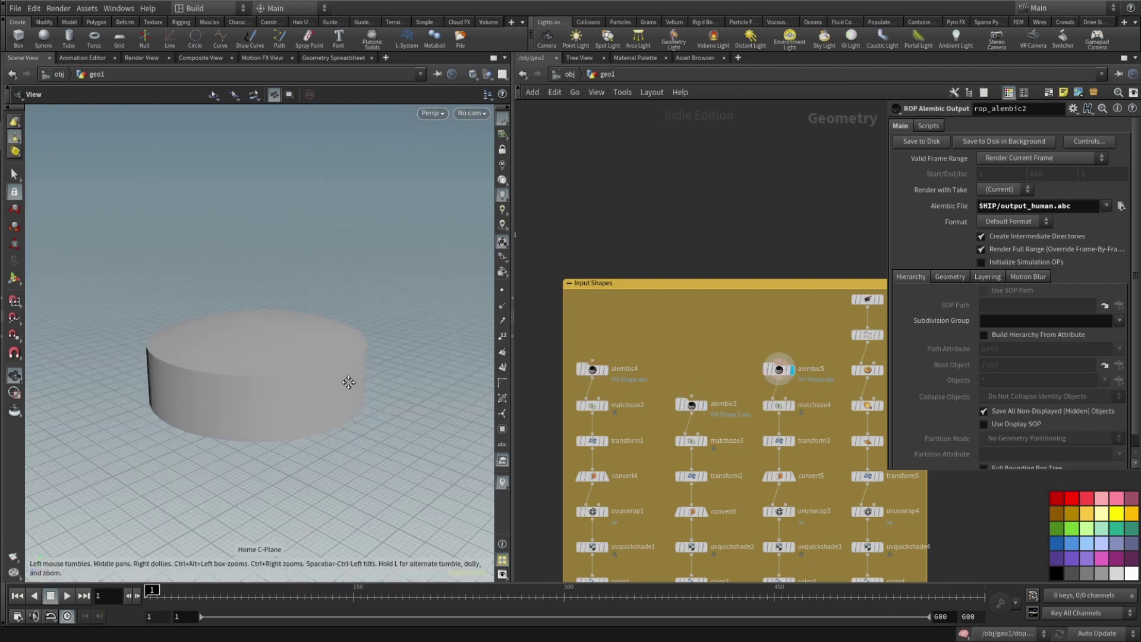
Display the trace1 node in the Input Shapes group, frame its traced shape and show its parameters.
middle_drag(808, 313, 672, 319)
click(744, 306)
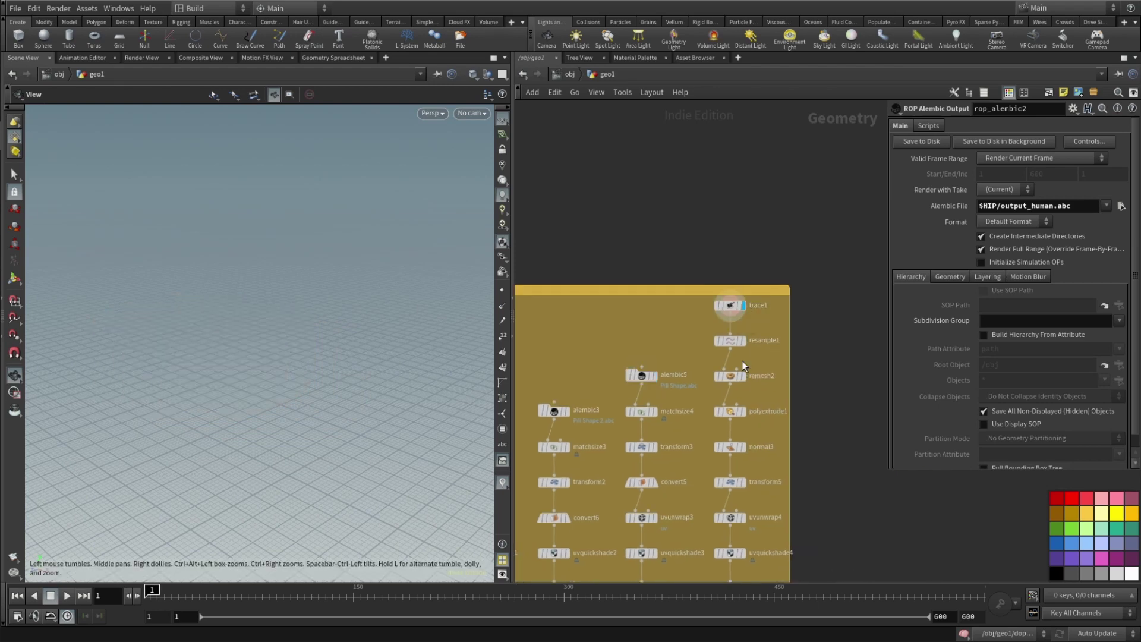
key(space+g)
drag(332, 425, 267, 285)
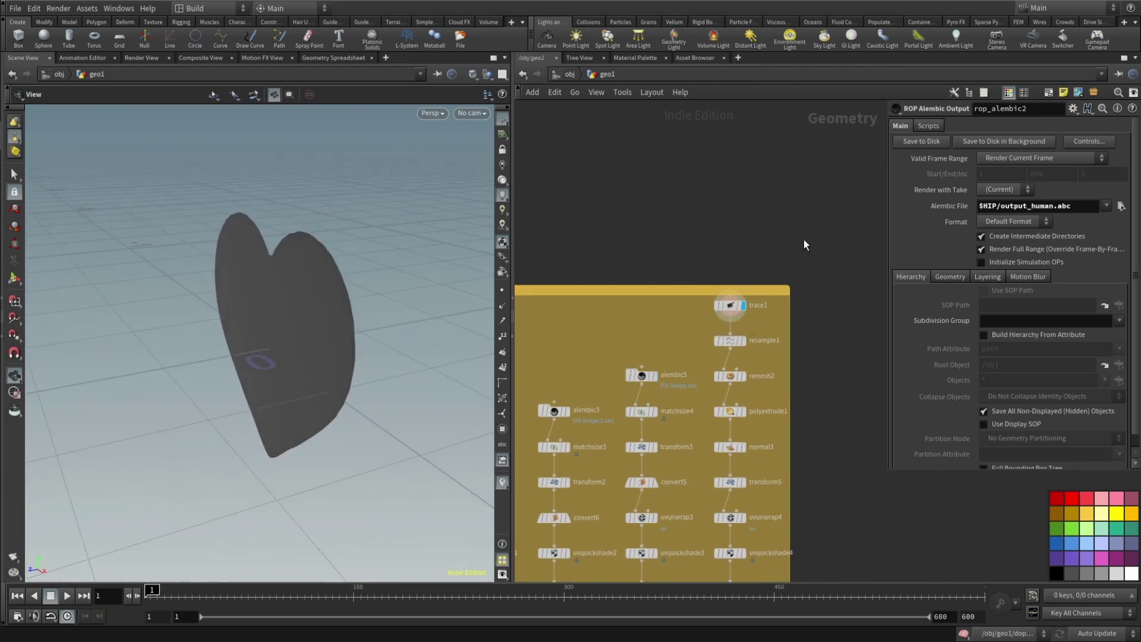
click(732, 308)
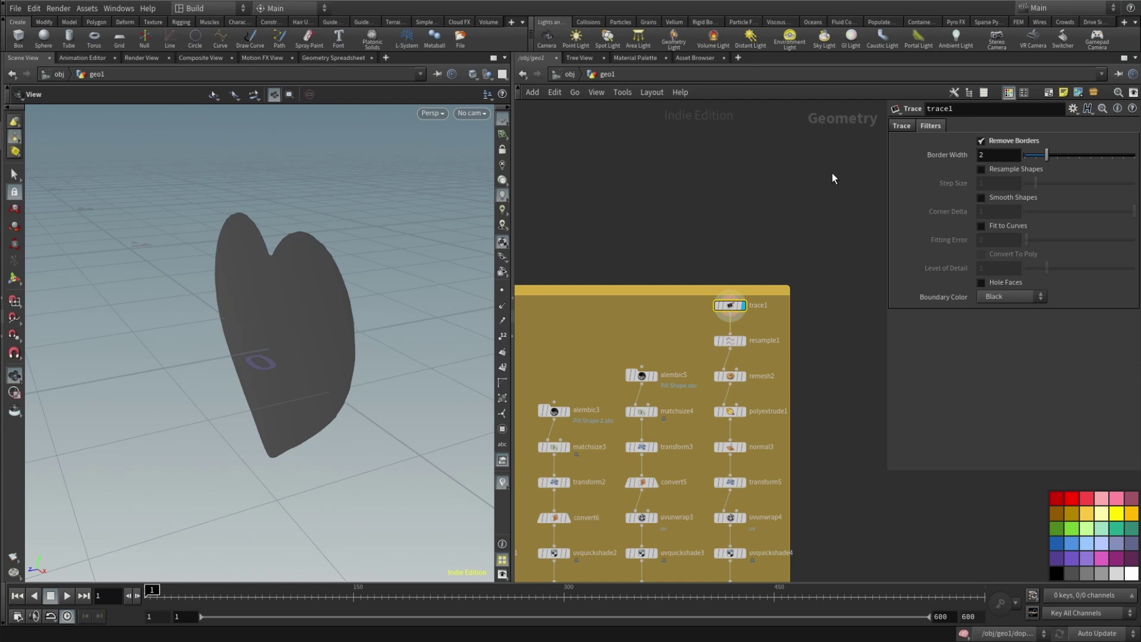
Review trace1's image input and border filter, comparing the traced heart with Remove Borders switched off and back on.
click(908, 126)
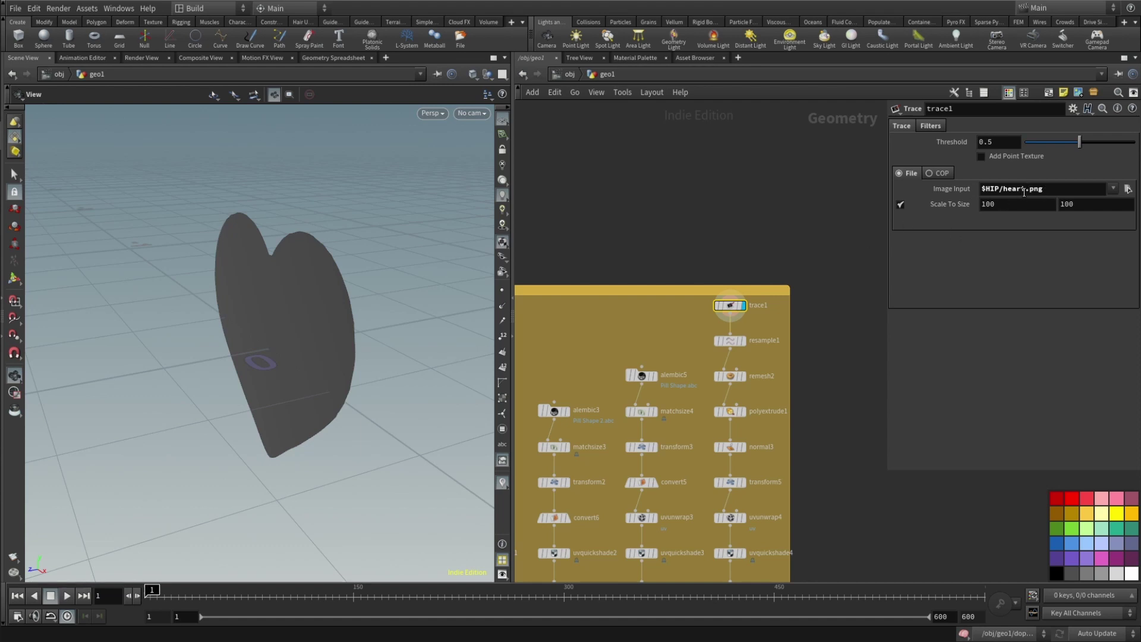
mouse_move(354, 295)
mouse_down()
mouse_move(252, 311)
mouse_move(326, 287)
mouse_move(309, 222)
mouse_move(303, 237)
mouse_move(359, 276)
mouse_up()
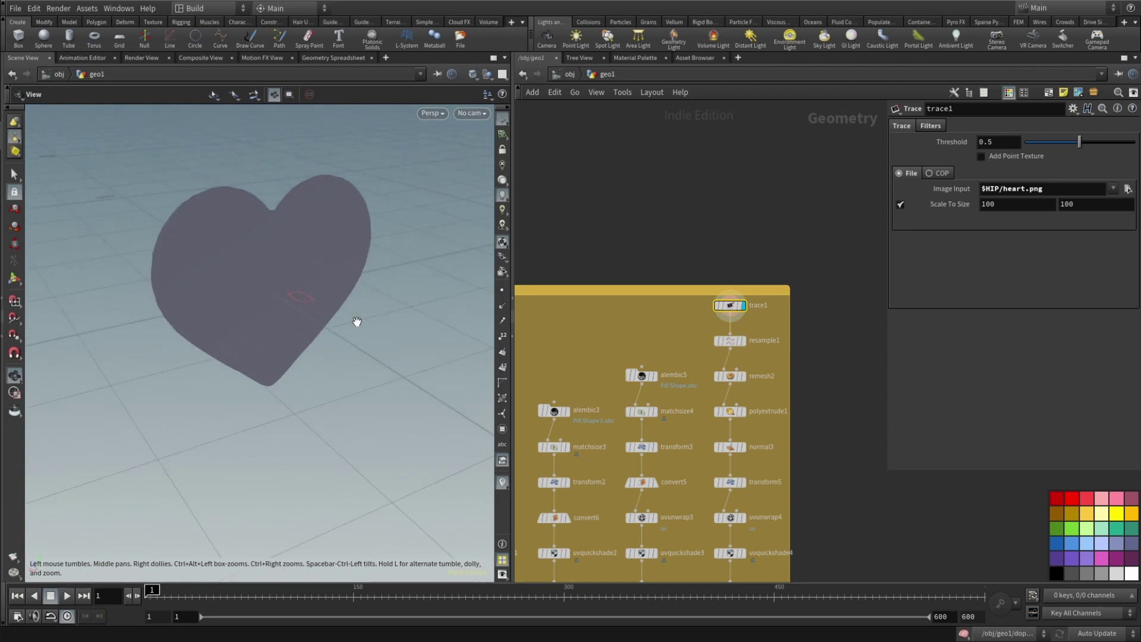
click(931, 126)
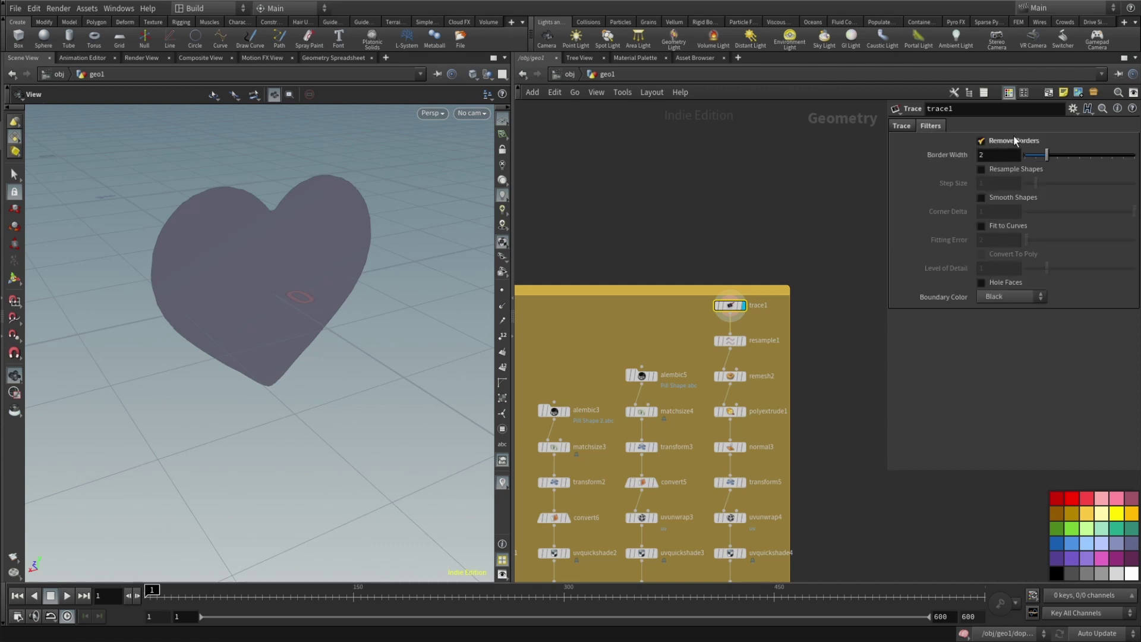
click(982, 141)
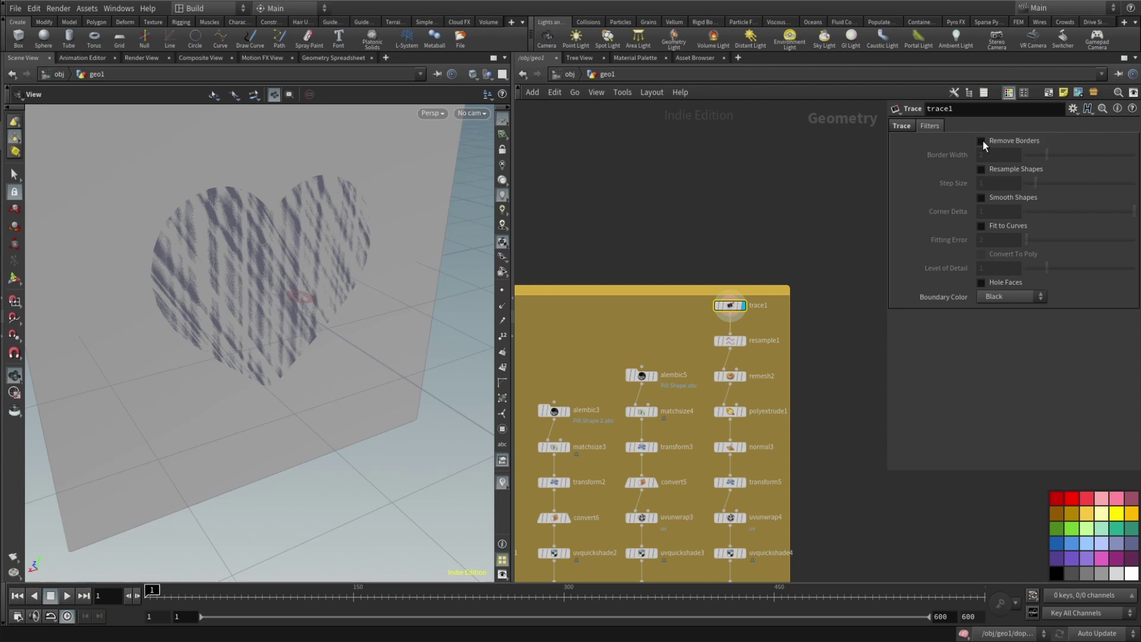
click(982, 141)
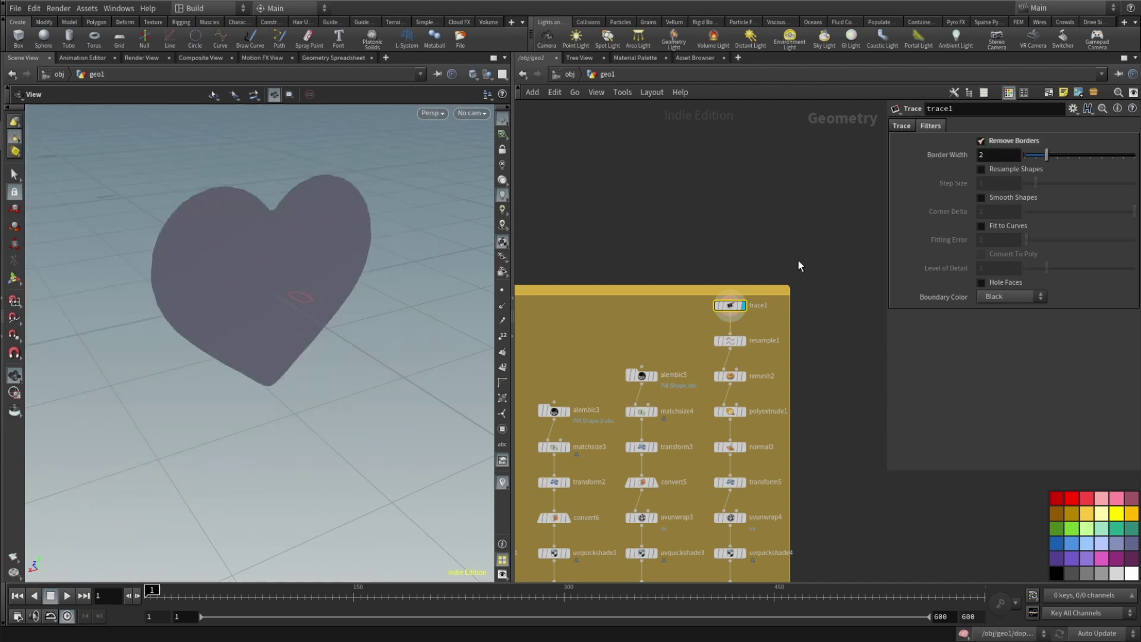
Turn on point number display in the viewport and view the traced heart's outline points.
drag(218, 287, 433, 270)
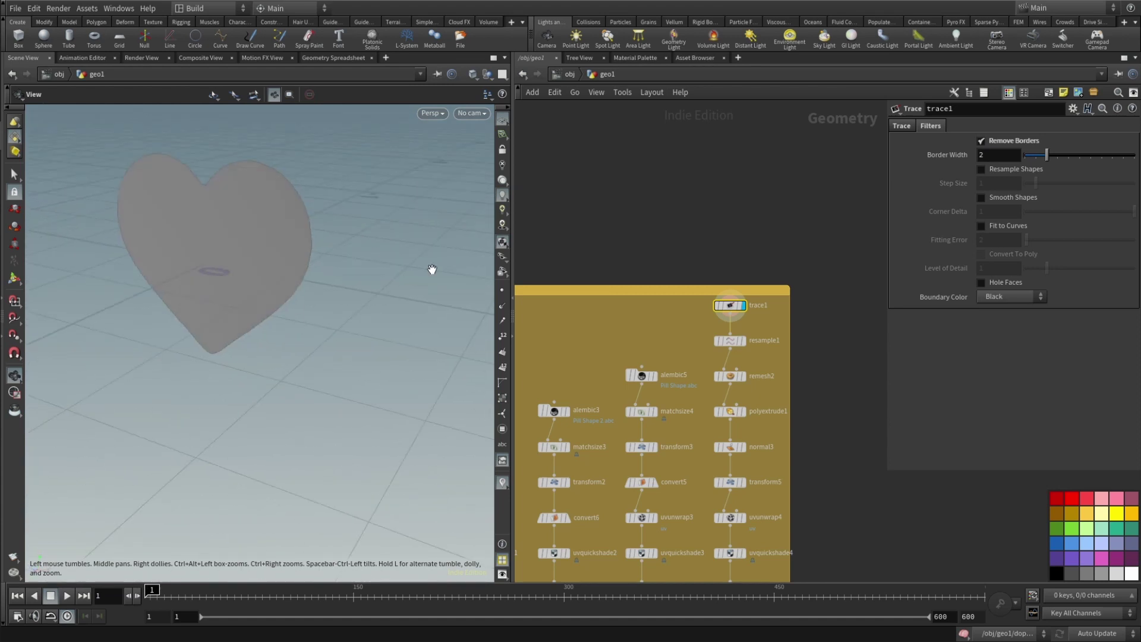
click(503, 338)
drag(265, 255, 303, 253)
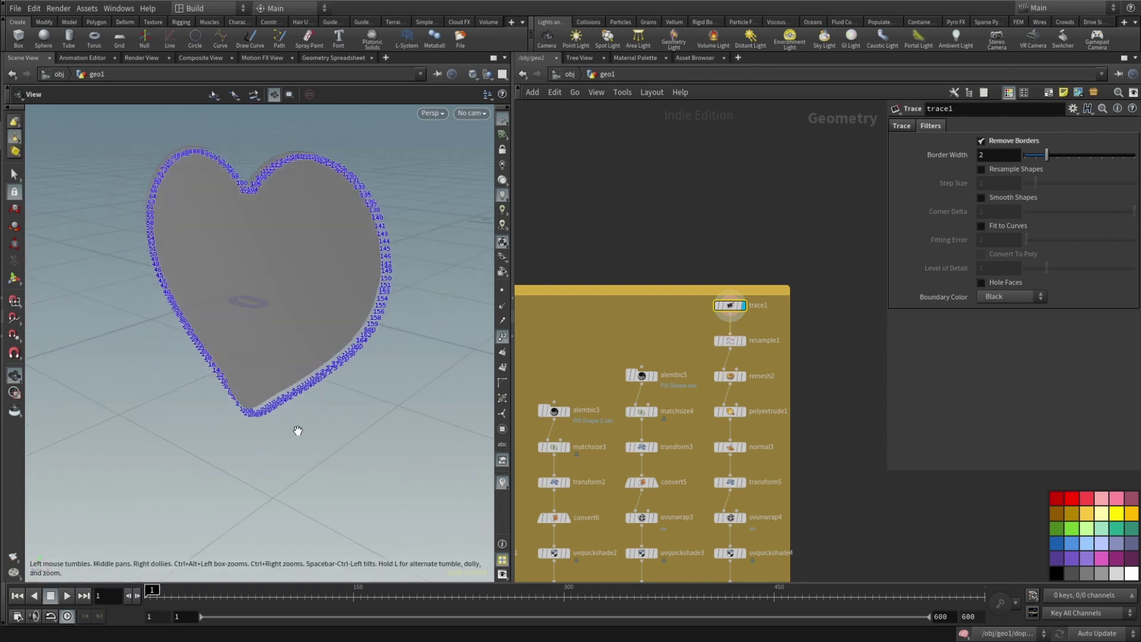
Display resample1 and remesh2 on the heart in turn, and review the parameters of both nodes.
mouse_move(746, 345)
click(743, 377)
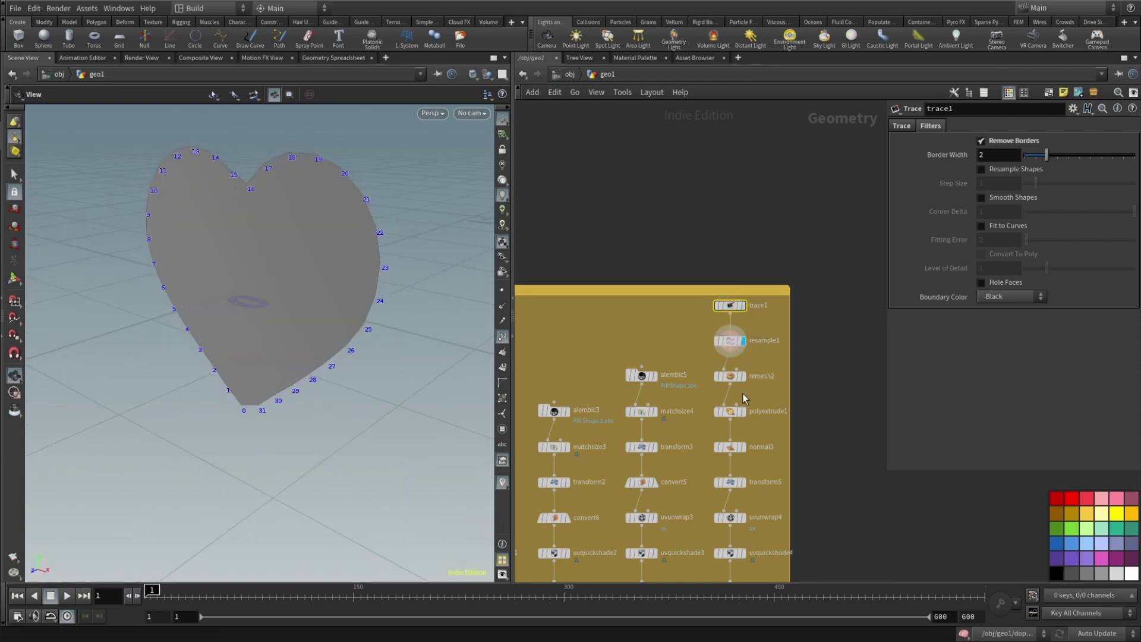
mouse_move(750, 416)
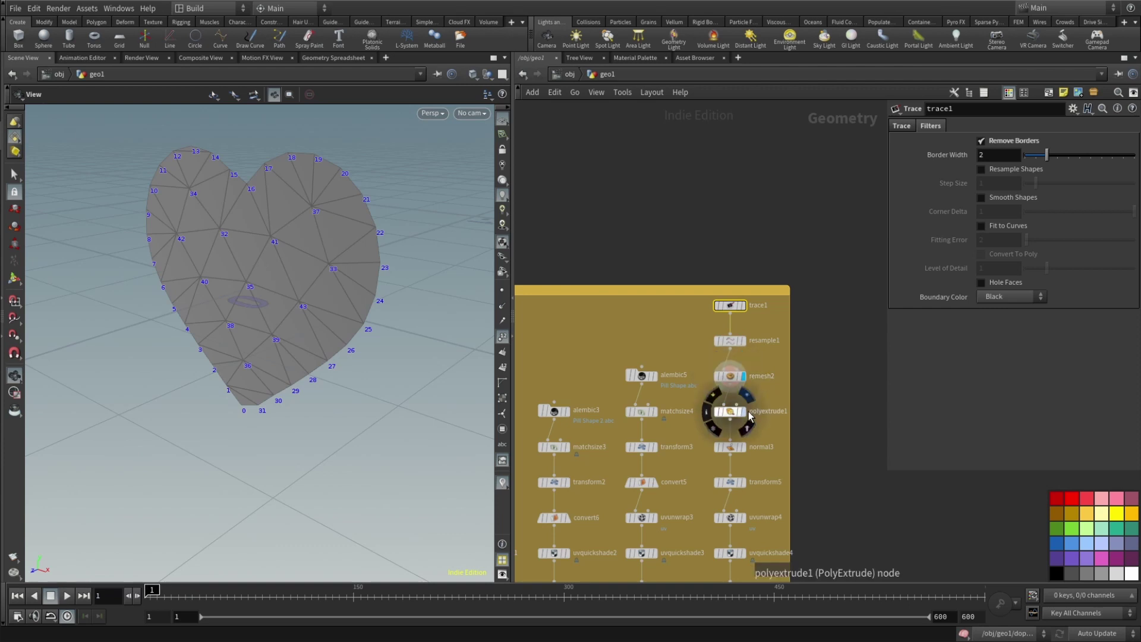
click(731, 376)
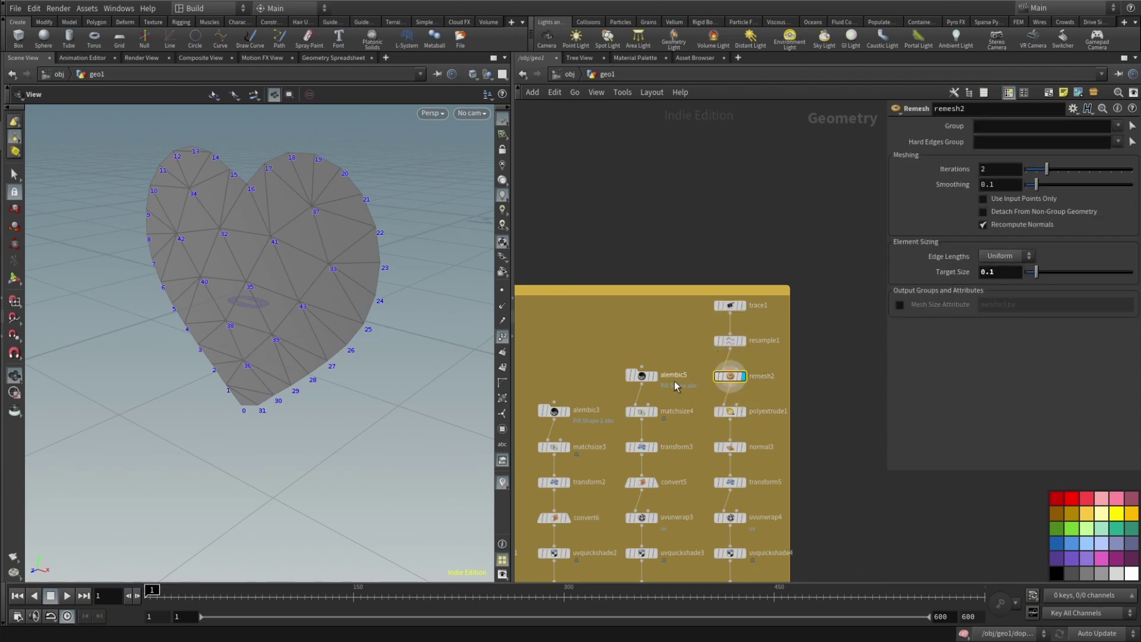
click(724, 344)
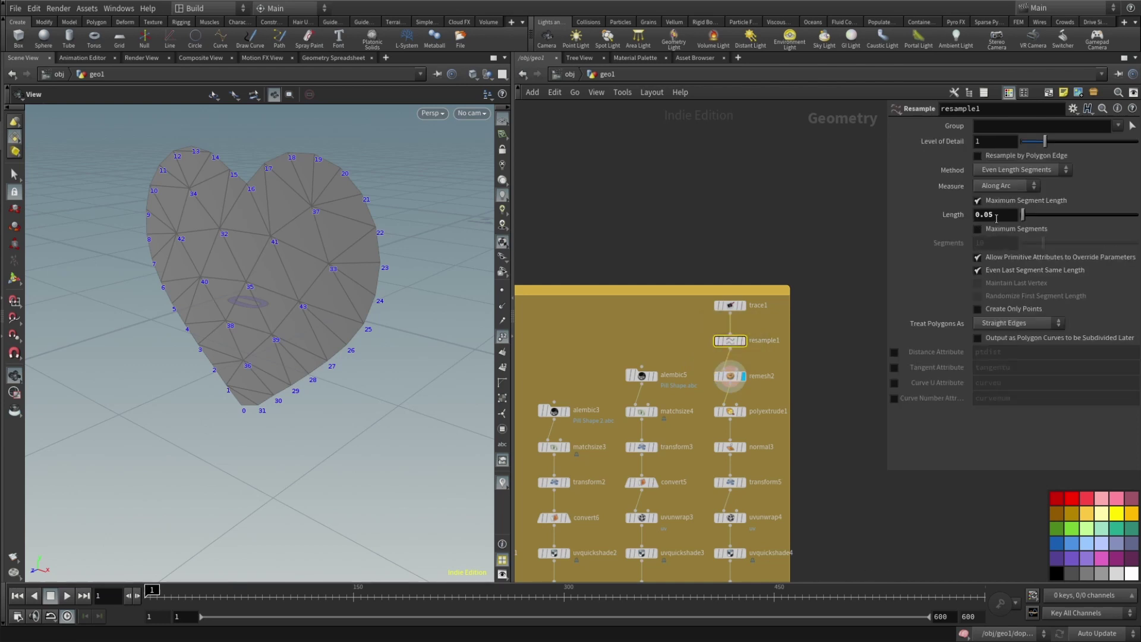
Show polyextrude1's parameters and display the heart's extrude, normal, transform5 and uvunwrap4 stages in turn.
click(731, 411)
click(742, 412)
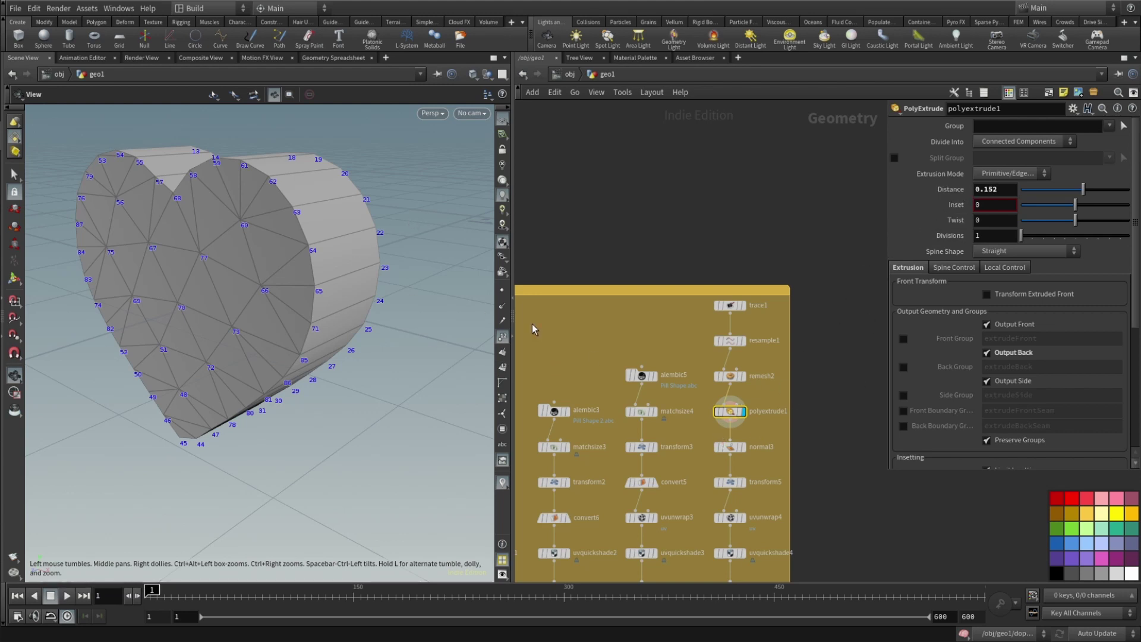
click(744, 482)
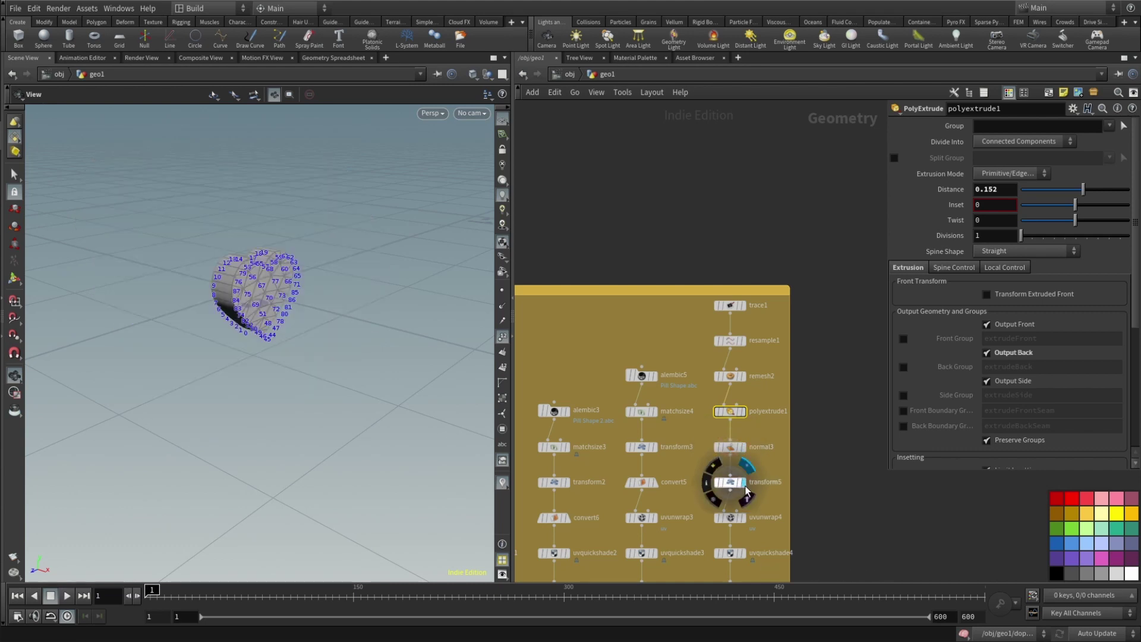
click(743, 517)
drag(269, 179, 241, 189)
middle_drag(240, 189, 250, 250)
scroll(248, 265, up, 3)
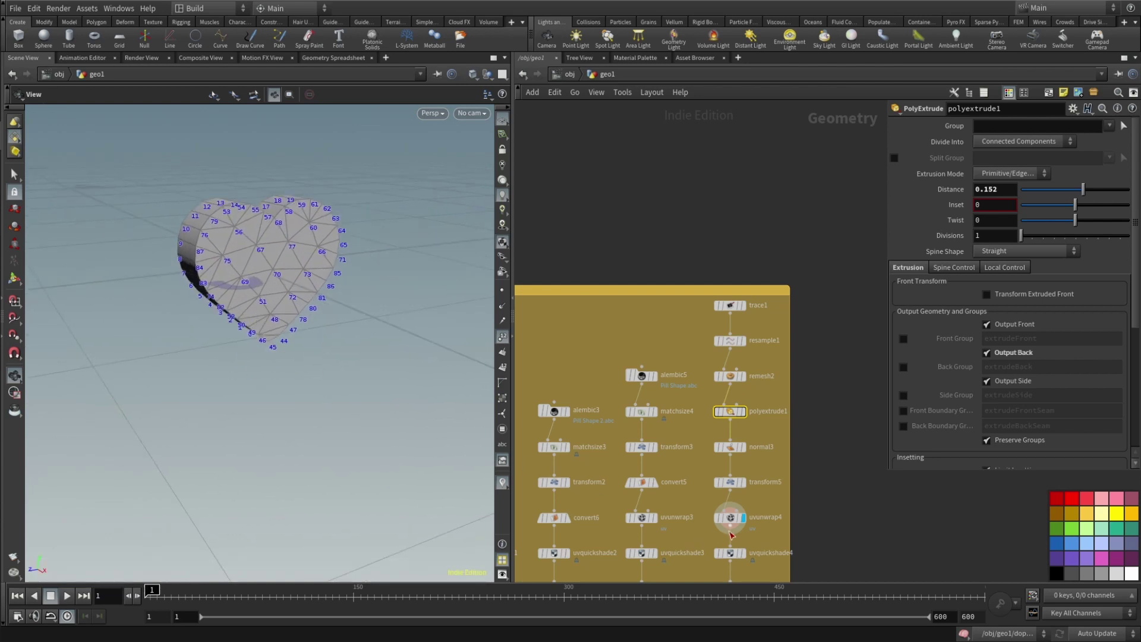
Display uvquickshade4 and inspect the checker texture on the extruded heart from several angles.
middle_drag(759, 545, 750, 431)
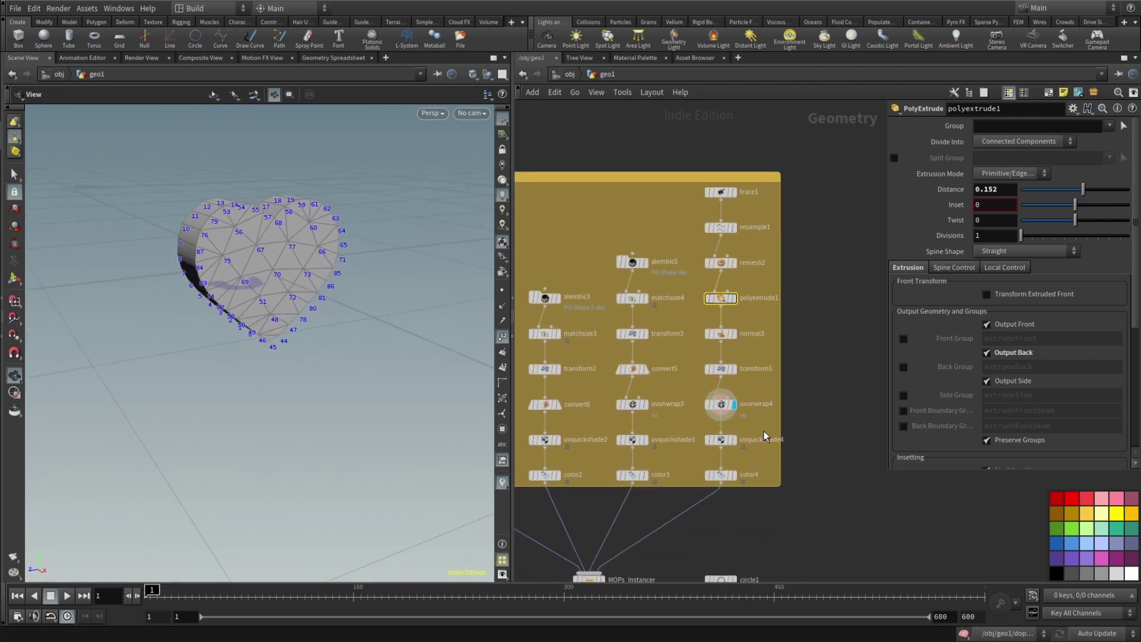
mouse_move(740, 446)
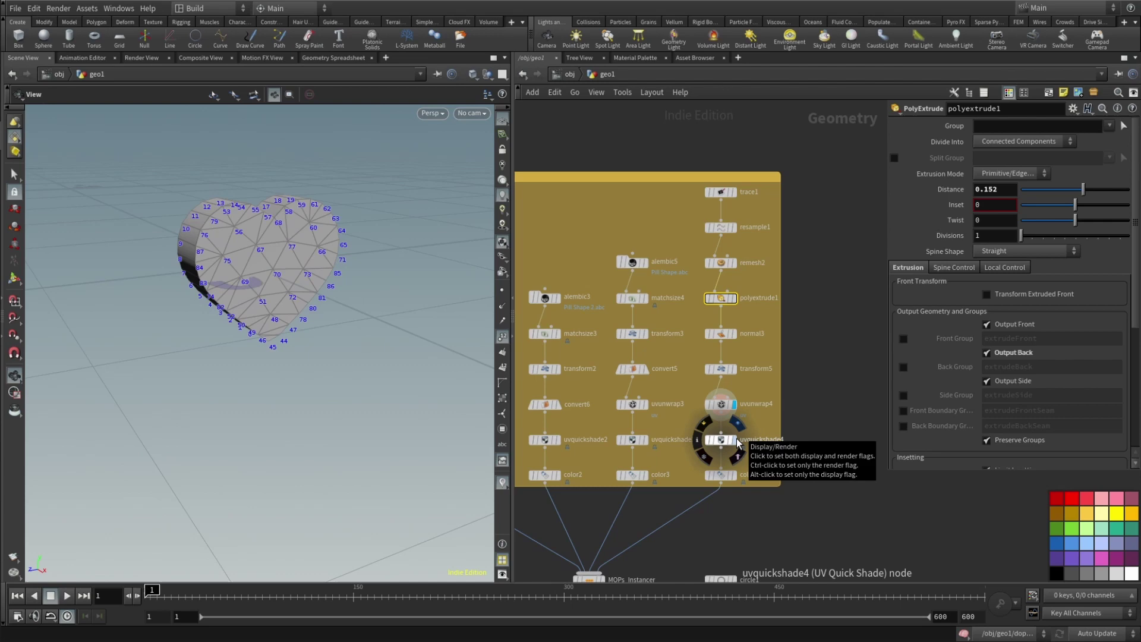
click(737, 444)
drag(340, 275, 380, 341)
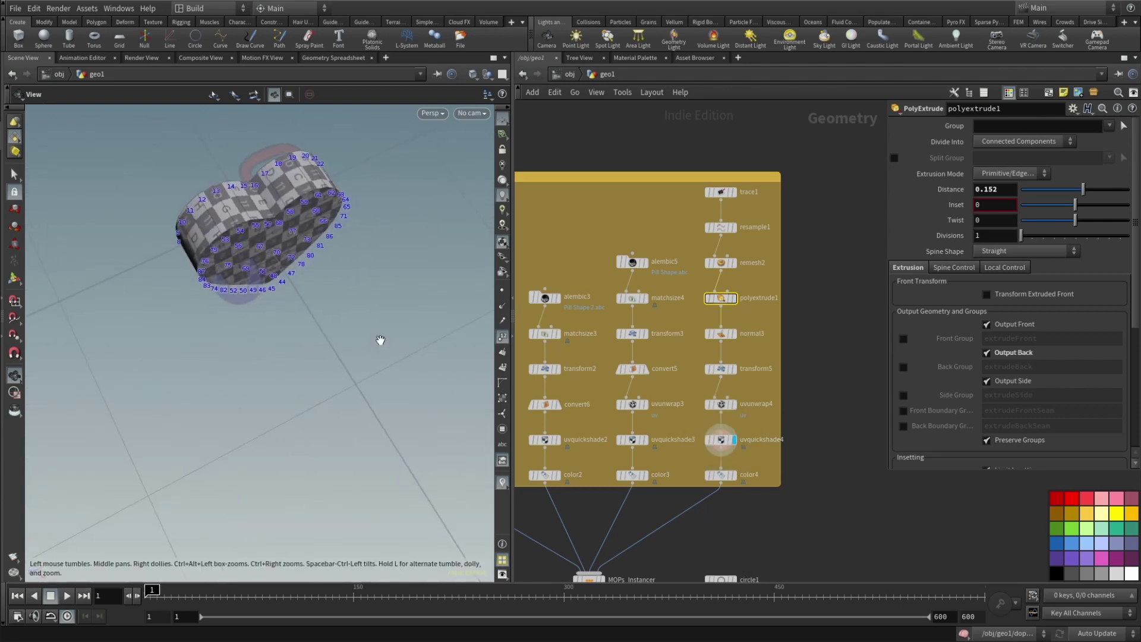
right_drag(298, 241, 293, 285)
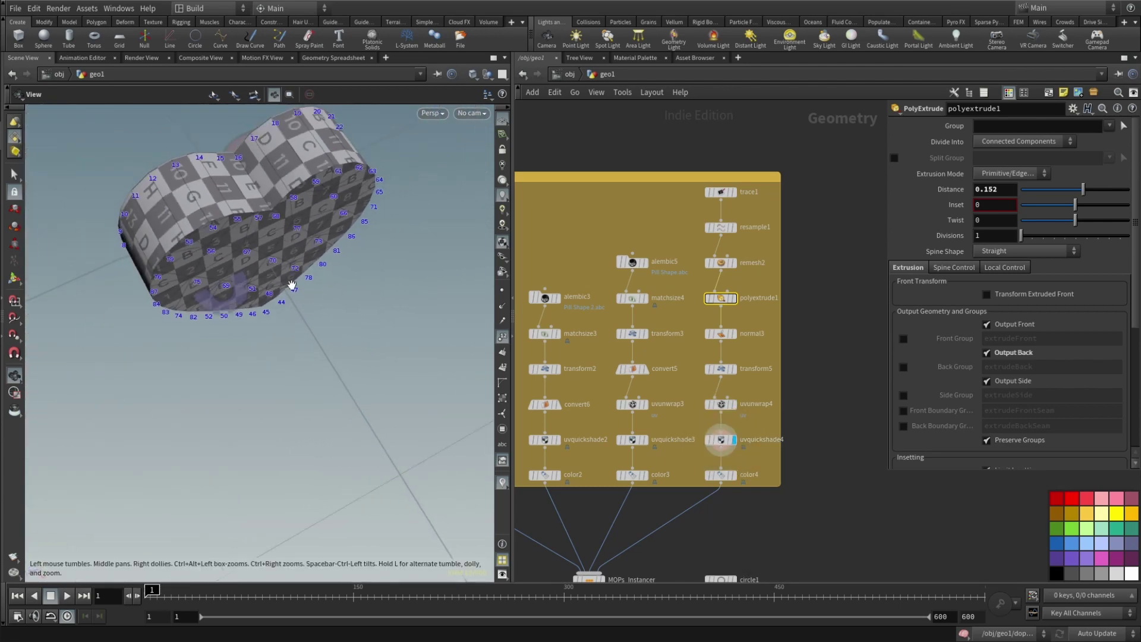
drag(293, 285, 327, 250)
Display color4 at the end of the heart branch and view the coloured heart from the front.
middle_drag(818, 497, 853, 439)
click(770, 418)
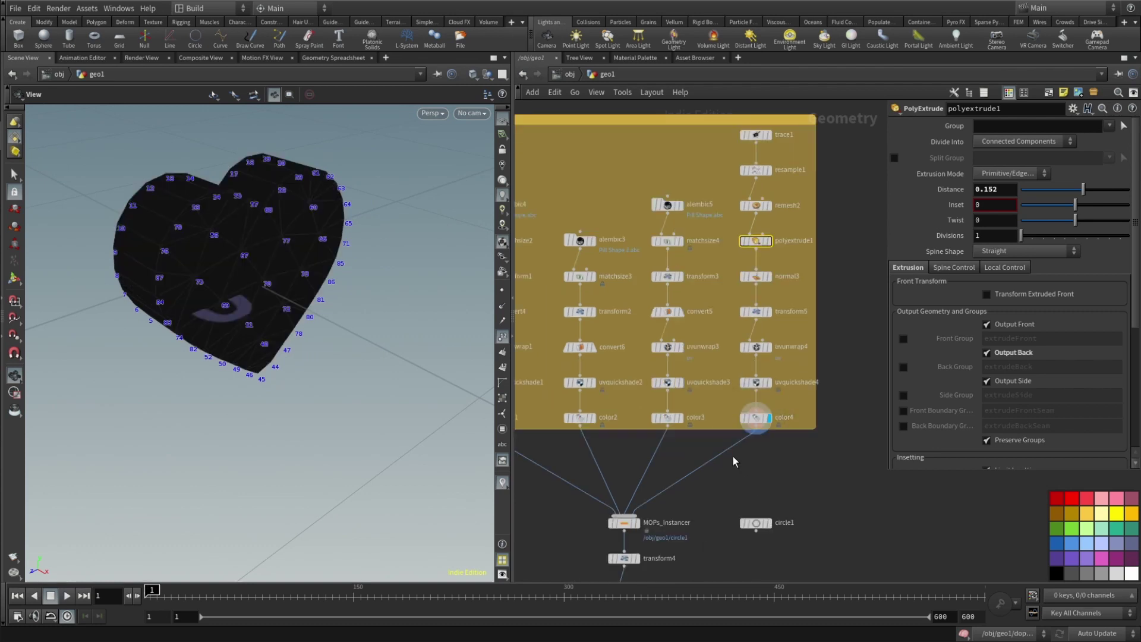
drag(249, 257, 387, 265)
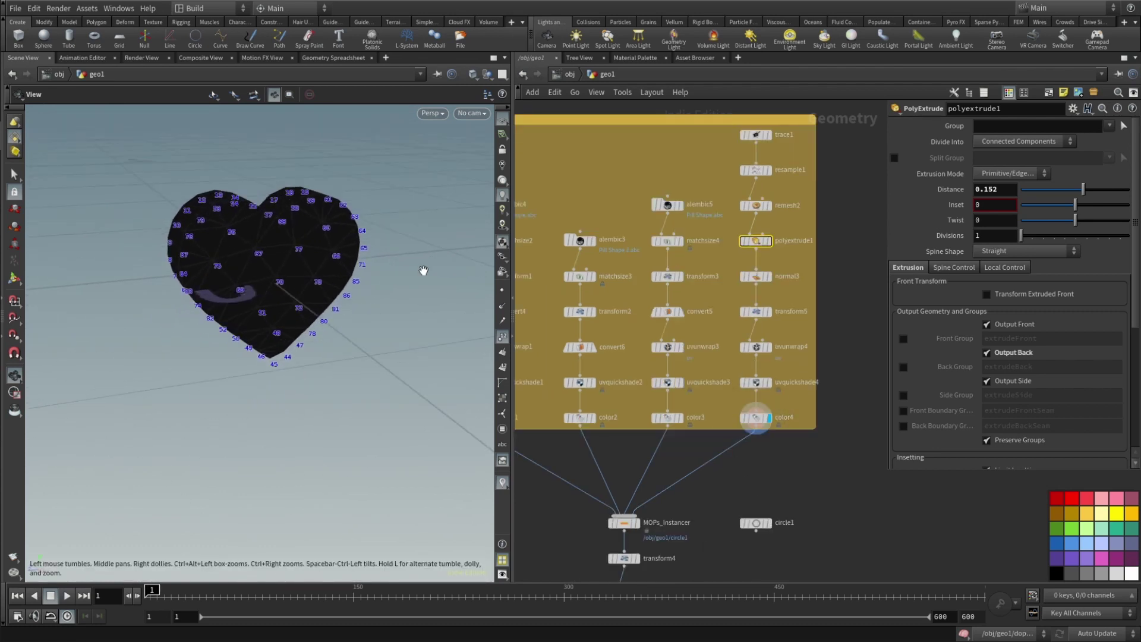
Move the MOPs_Instancer node slightly up in the network and show its distribution parameters.
middle_drag(791, 494, 866, 392)
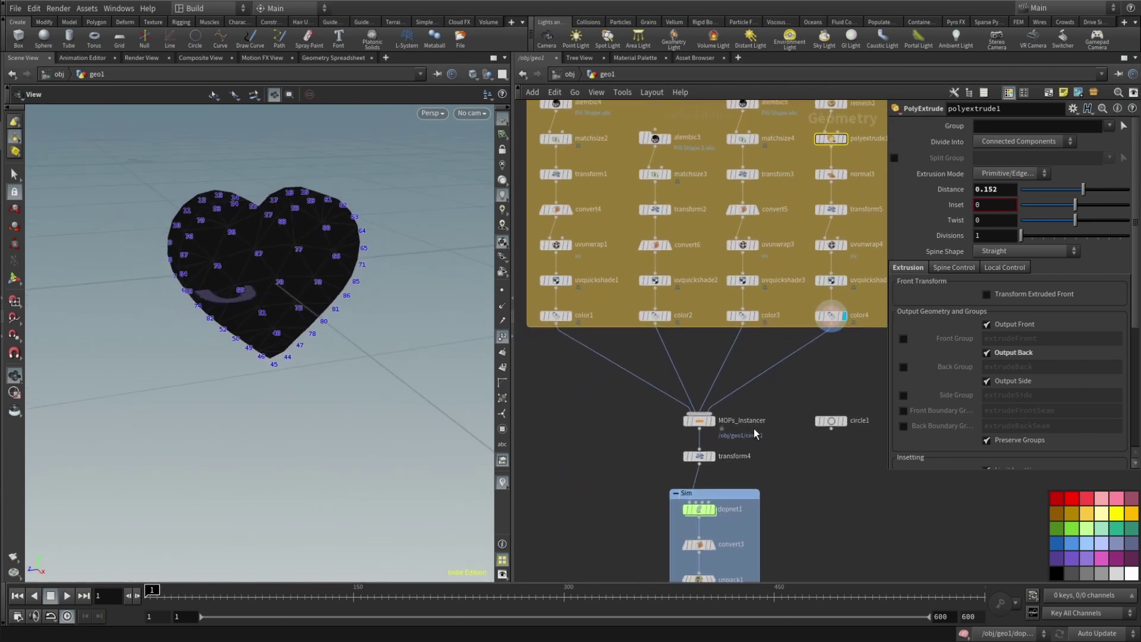
mouse_move(708, 411)
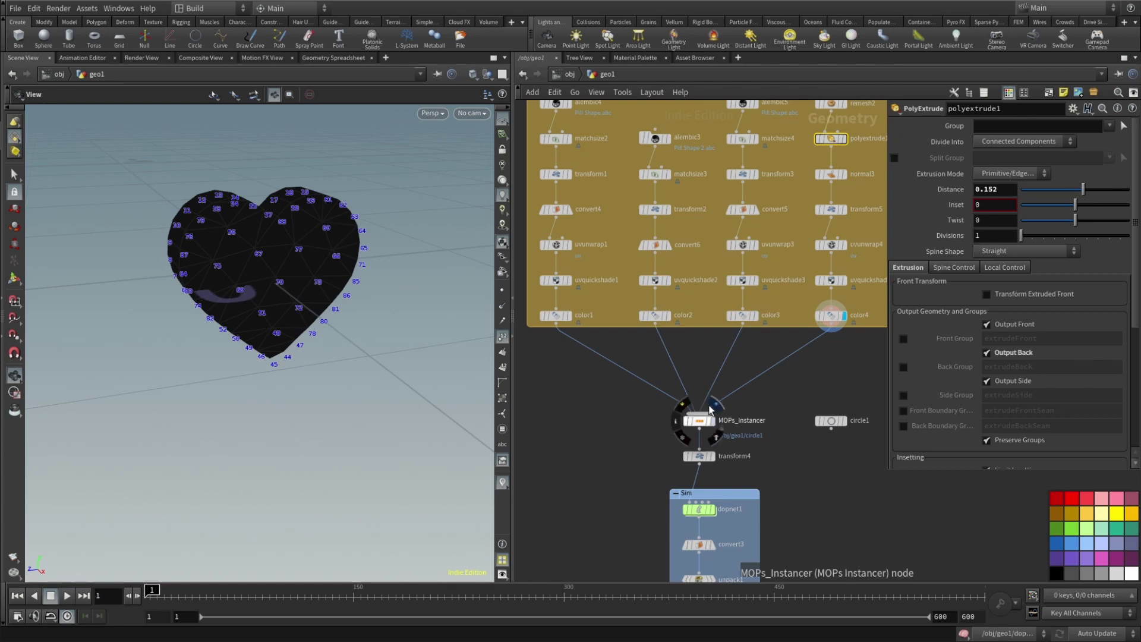
drag(706, 419, 707, 409)
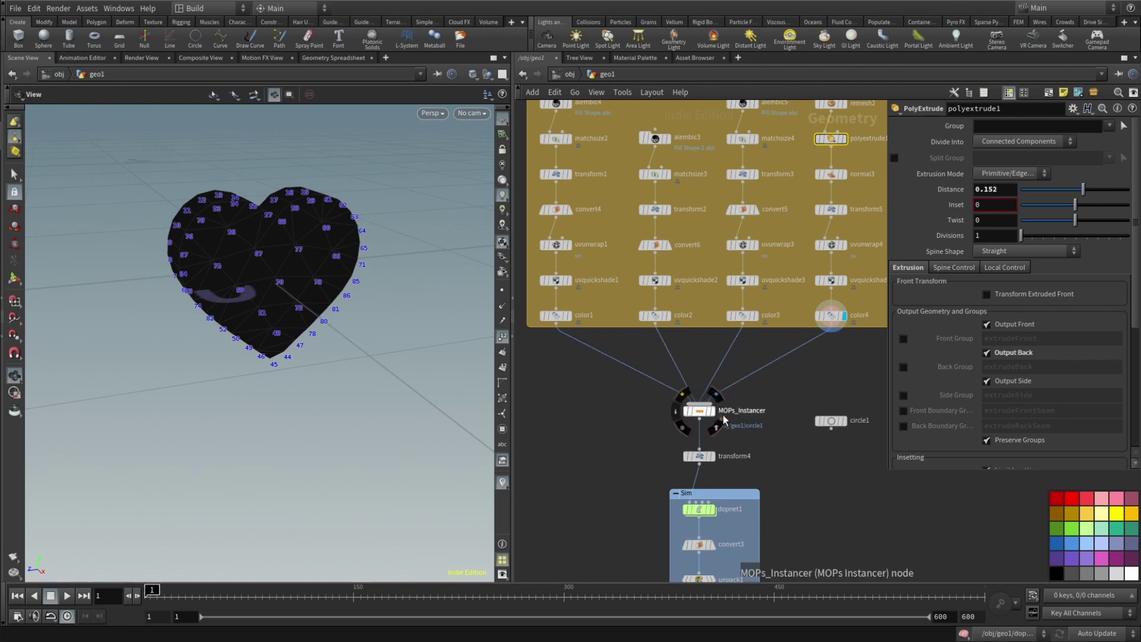
click(764, 410)
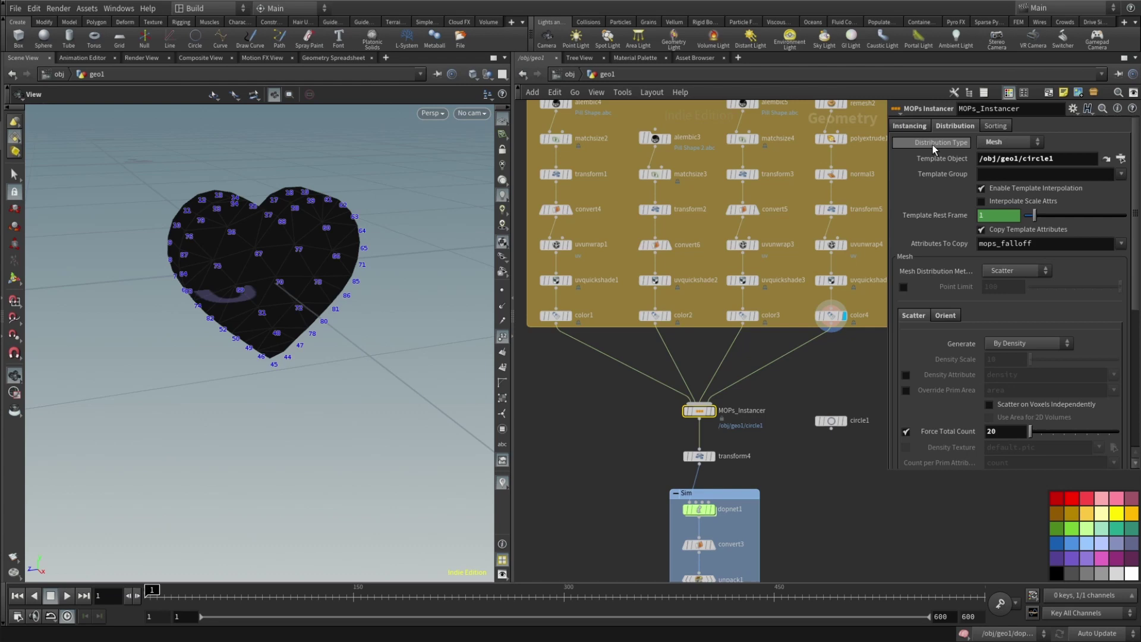
Align the circle1 node with MOPs_Instancer, display the circle and show its parameters.
mouse_move(845, 423)
mouse_down()
mouse_move(842, 401)
mouse_move(840, 414)
mouse_up()
click(841, 412)
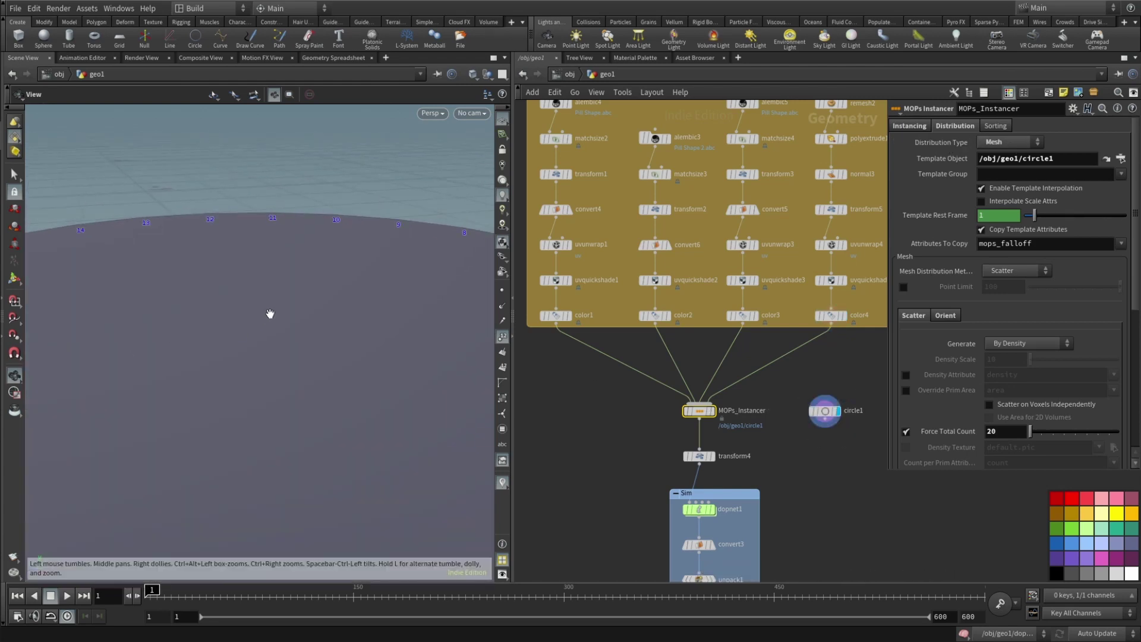
click(824, 411)
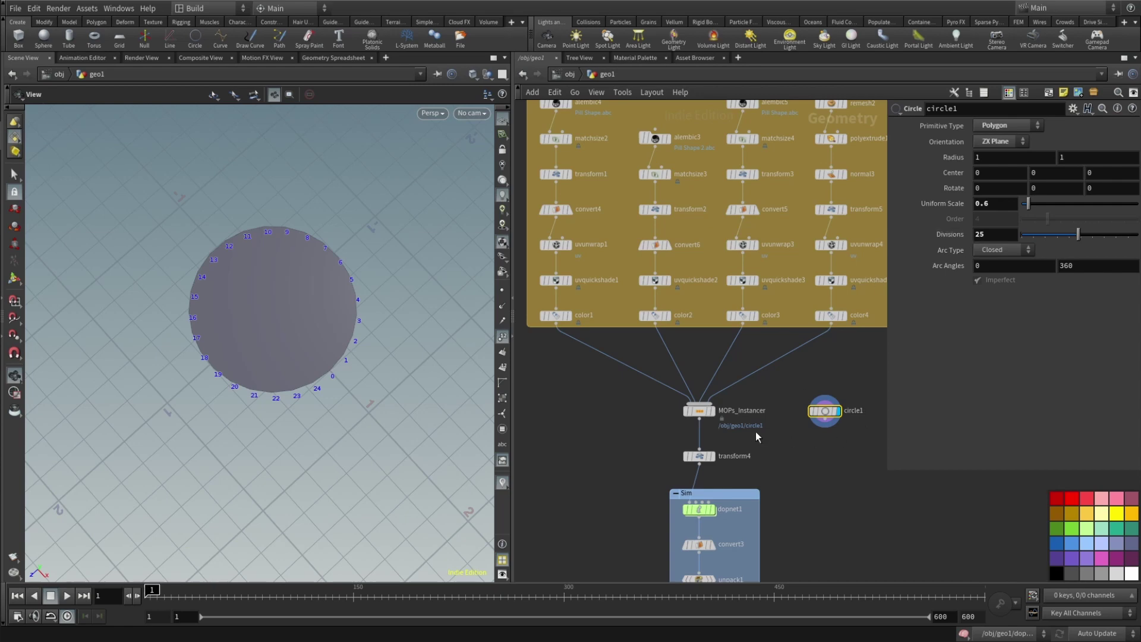
Display the MOPs_Instancer result and show its scatter distribution settings in an enlarged parameter area.
click(711, 411)
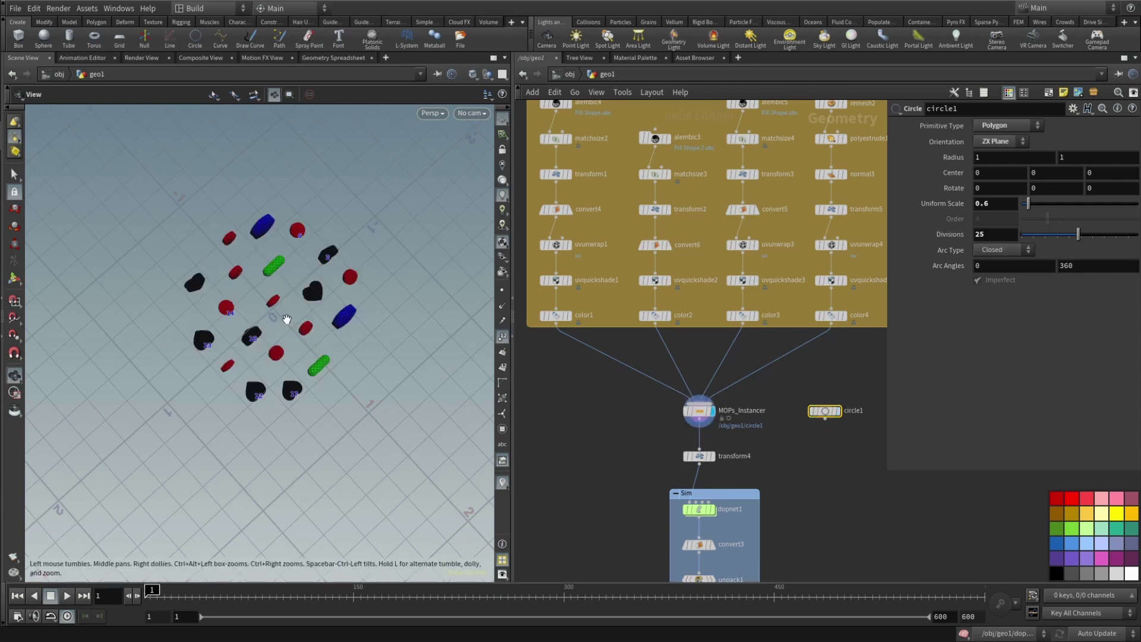
scroll(286, 319, up, 10)
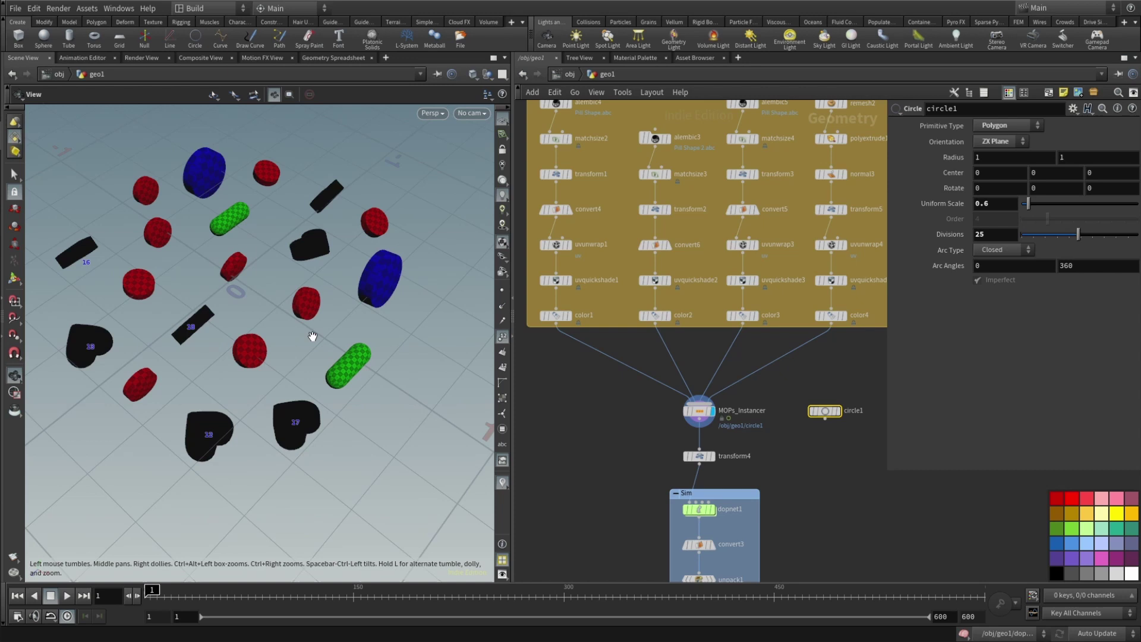
click(699, 412)
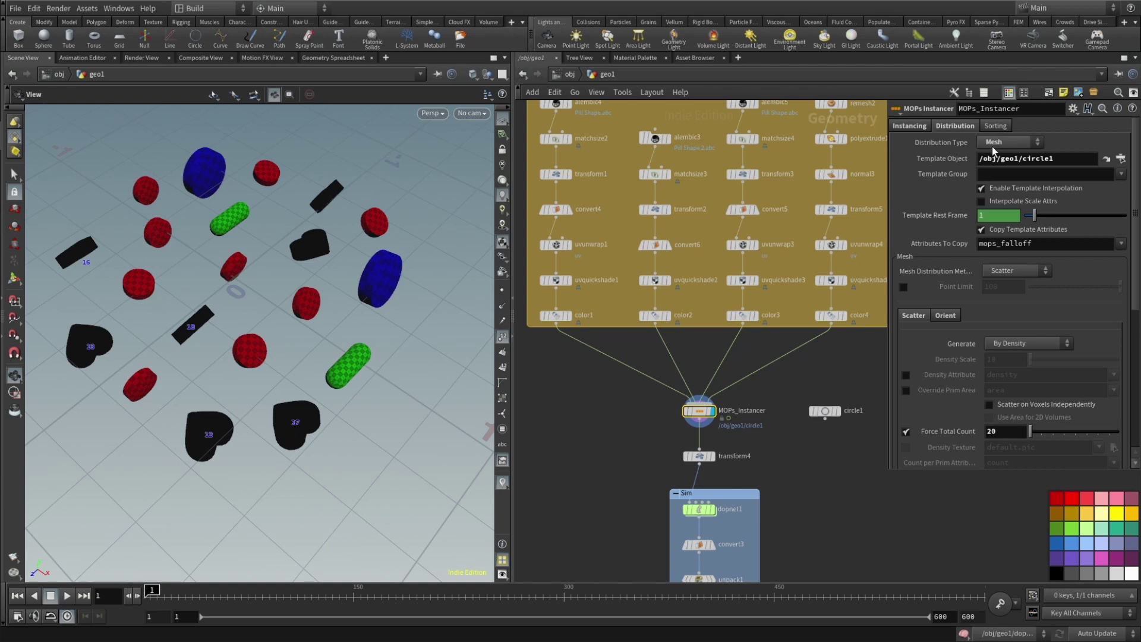
drag(898, 471, 889, 578)
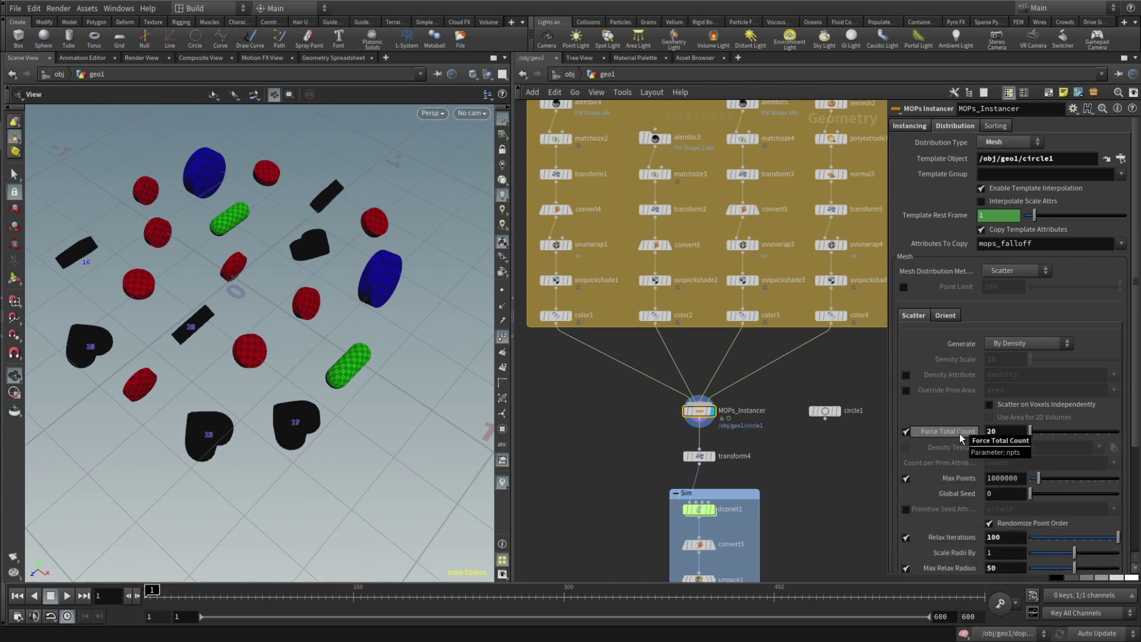
Try Force Total Count values of 47 and 87 for the MOPs_Instancer scatter.
click(1005, 433)
text(47)
key(Return)
key(BackSpace)
key(BackSpace)
text(87)
key(Return)
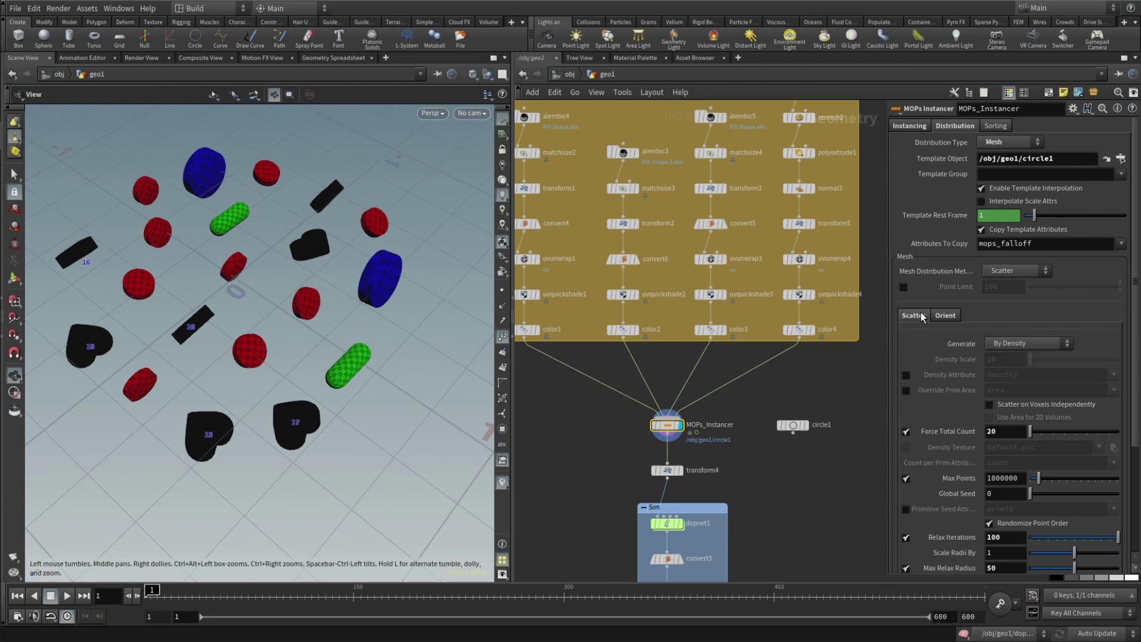
Review MOPs_Instancer's Orient options with the curl noise settings, and scrub the timeline from frame 1.
click(957, 320)
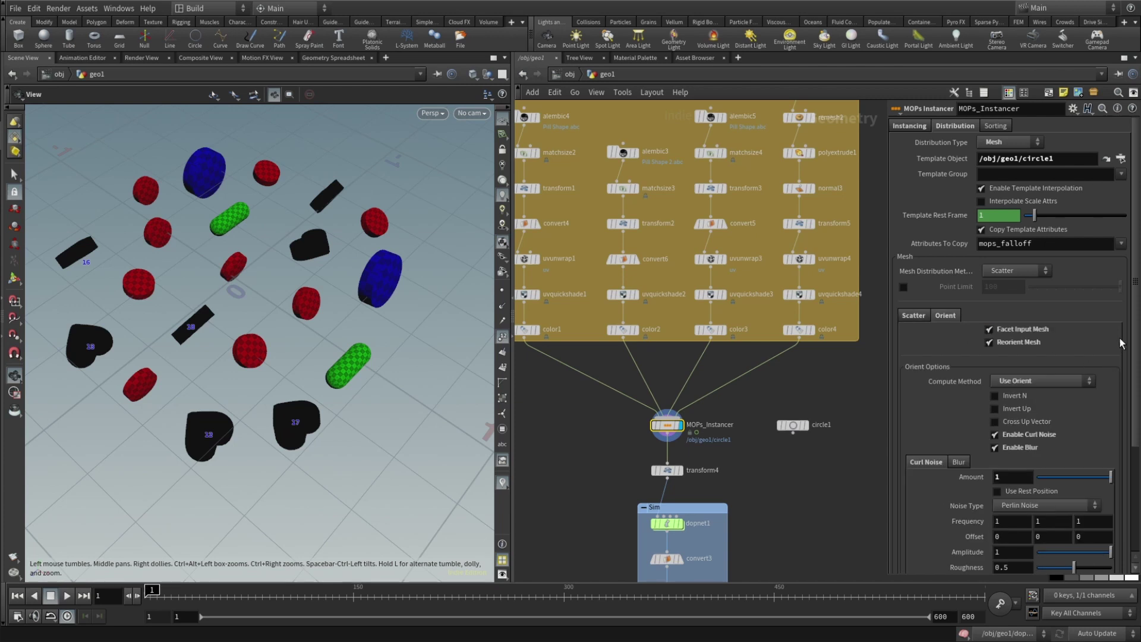
scroll(1040, 333, down, 2)
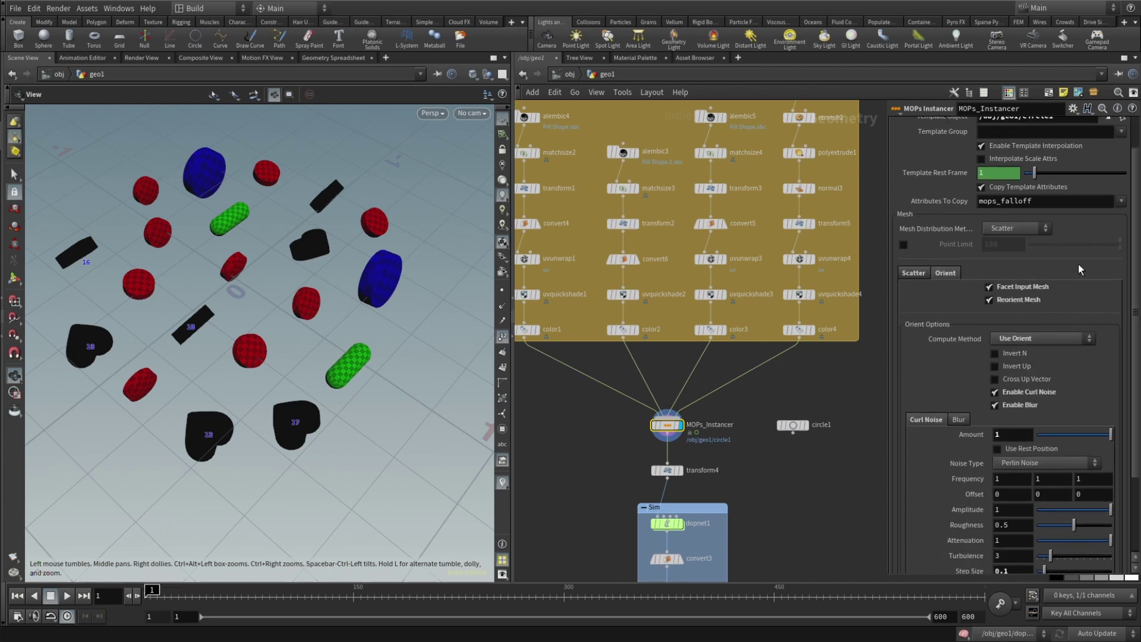
scroll(1039, 319, down, 3)
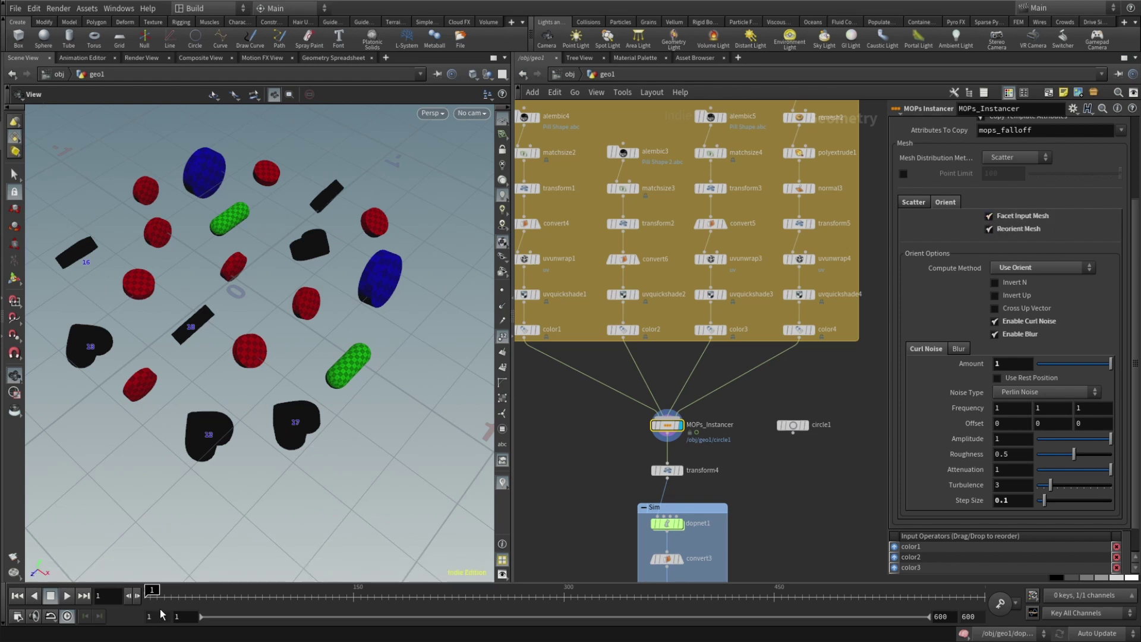
drag(153, 592, 423, 621)
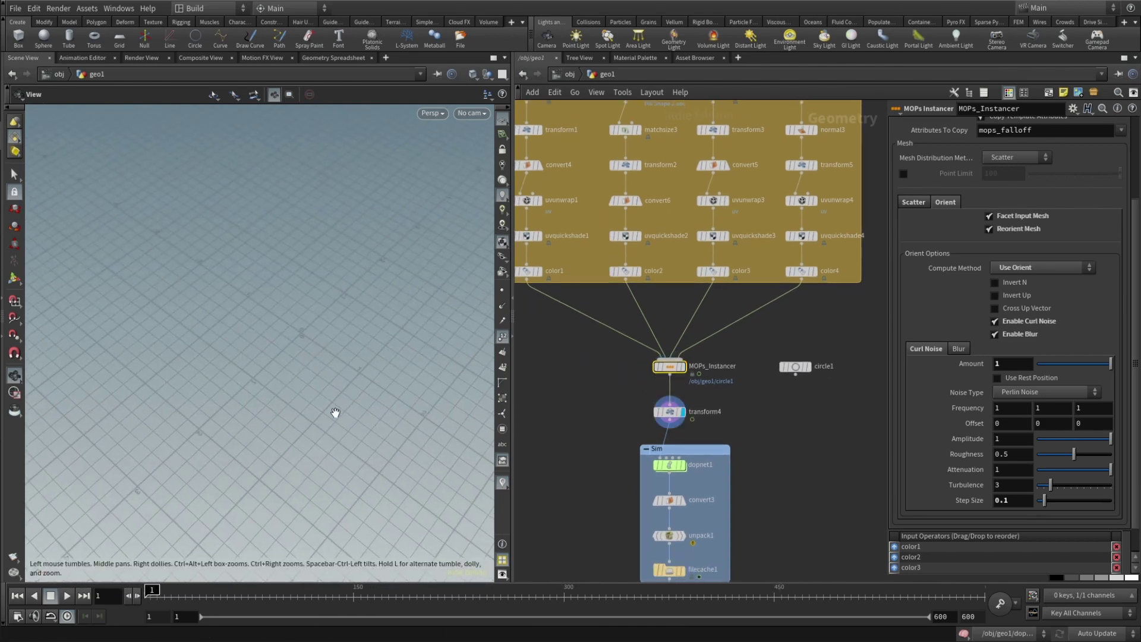
Show transform4's parameters with the $F rotation and scrub the timeline to check the spinning pills.
click(676, 413)
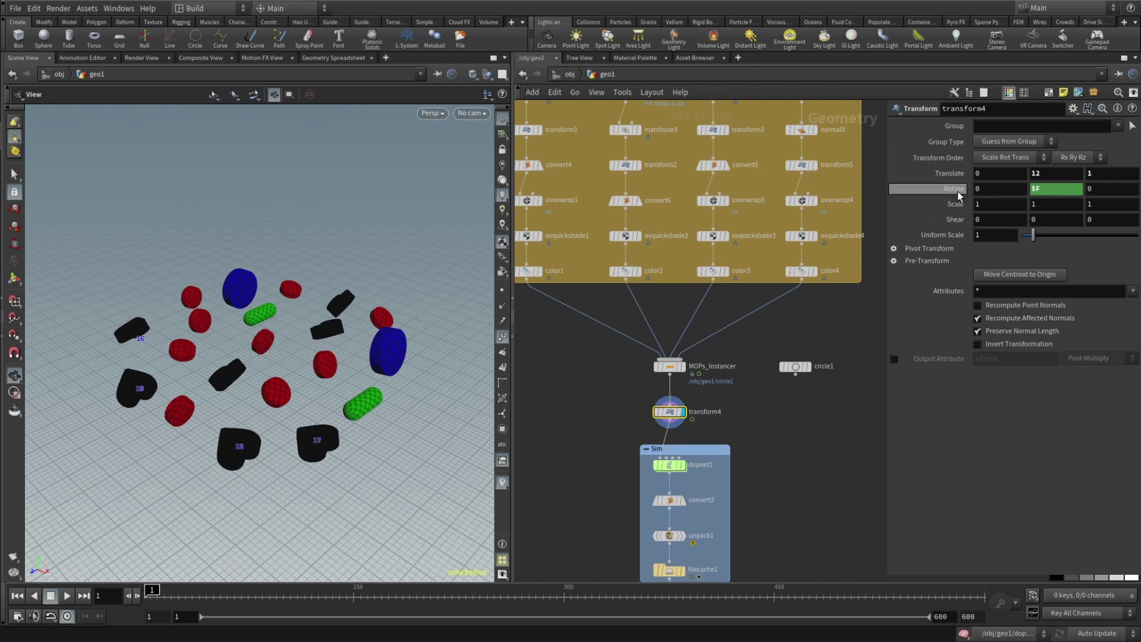
mouse_move(161, 588)
mouse_down()
mouse_move(575, 601)
mouse_move(713, 622)
mouse_move(143, 620)
mouse_up()
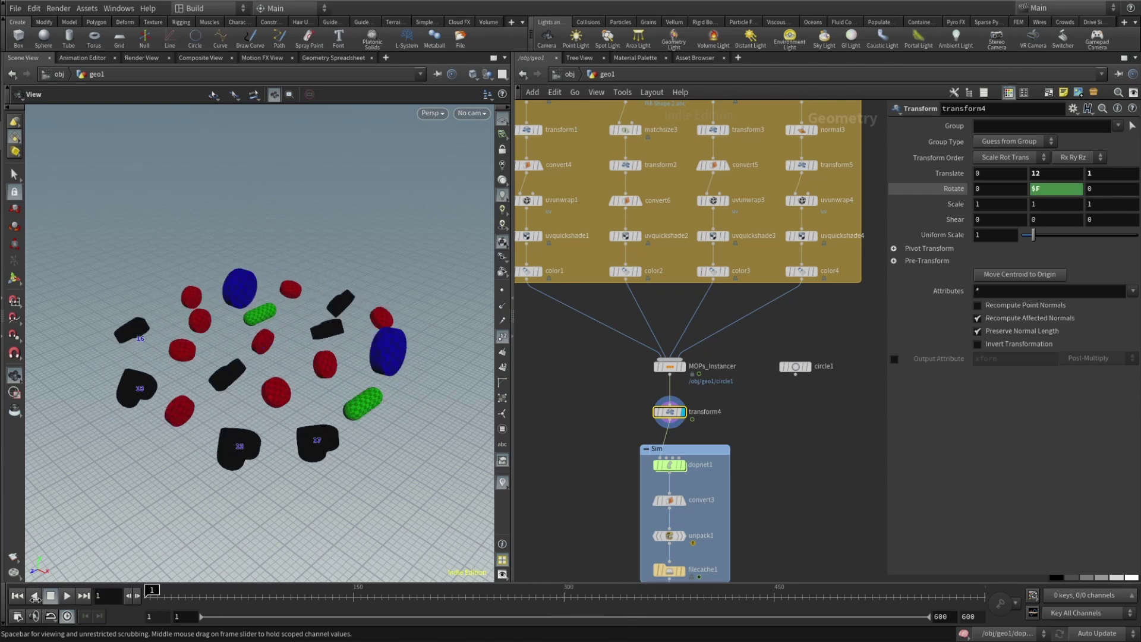
Template the OUT_Collider node in the Collider box and view its wireframe together with the pills.
middle_drag(590, 420, 606, 418)
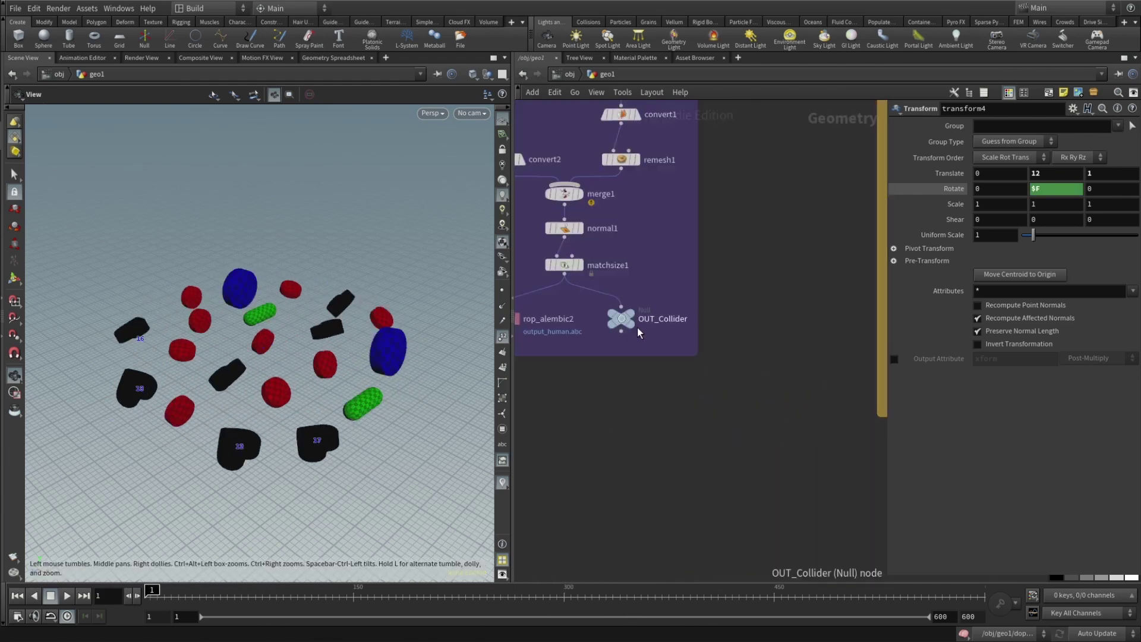
click(638, 329)
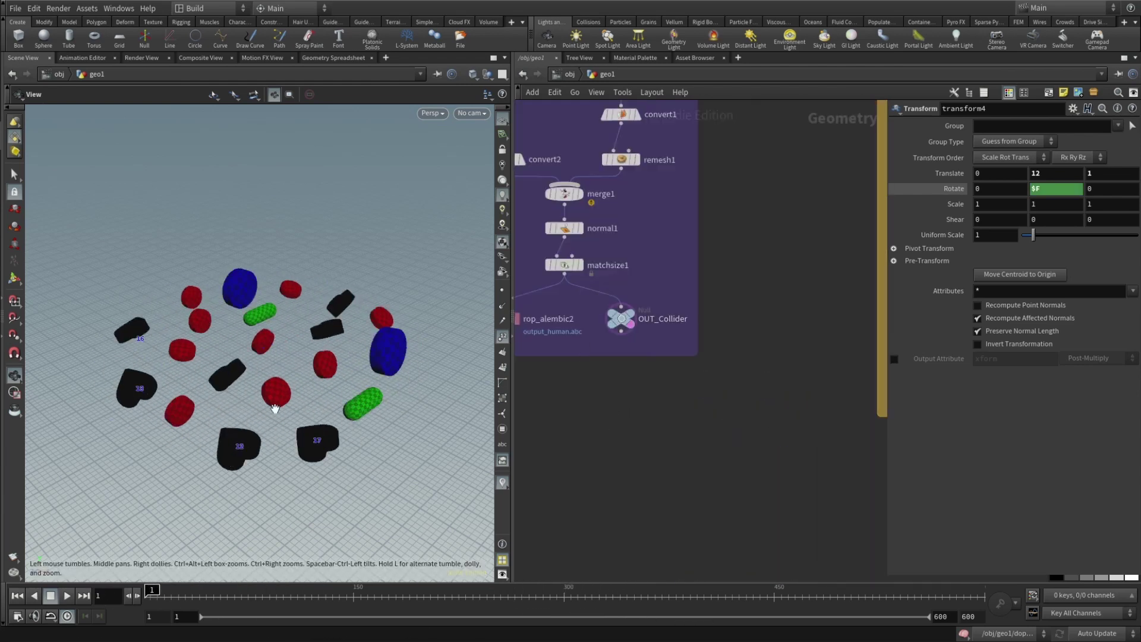
scroll(286, 387, down, 5)
scroll(631, 421, down, 3)
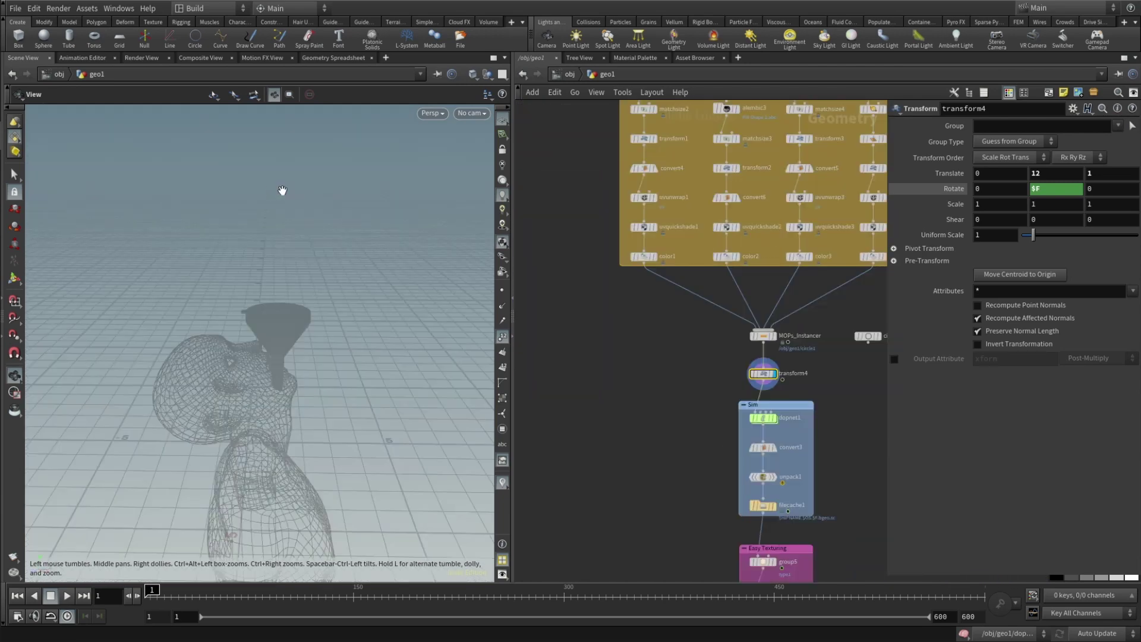
drag(283, 191, 339, 383)
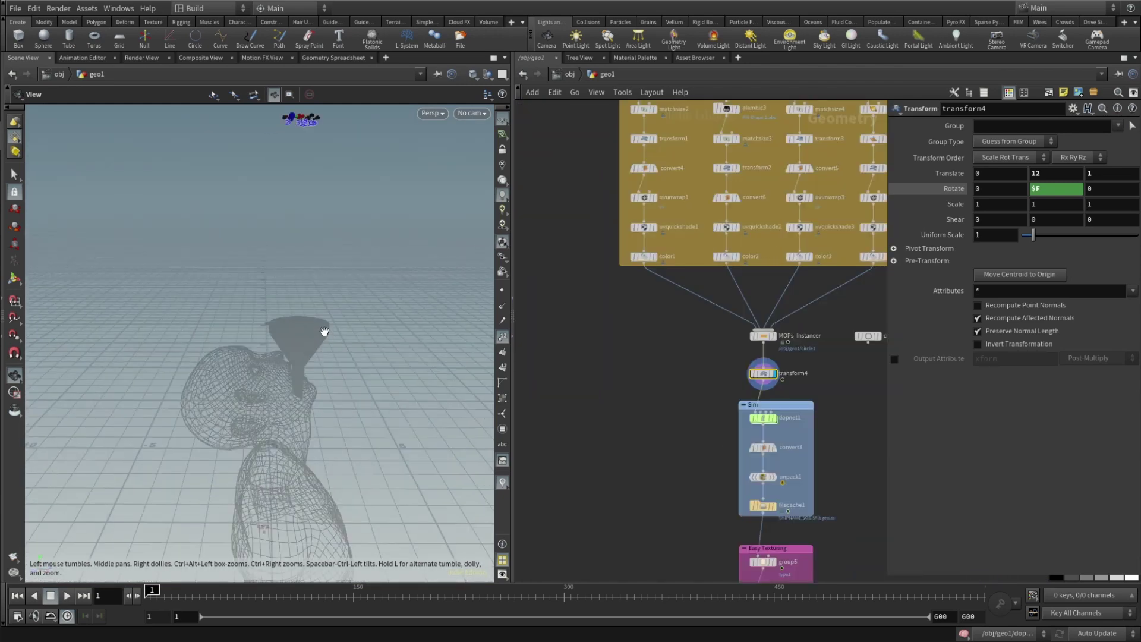
Show dopnet1's simulation parameters in the Sim box and enter its dynamics network.
middle_drag(629, 433, 601, 374)
scroll(810, 362, up, 4)
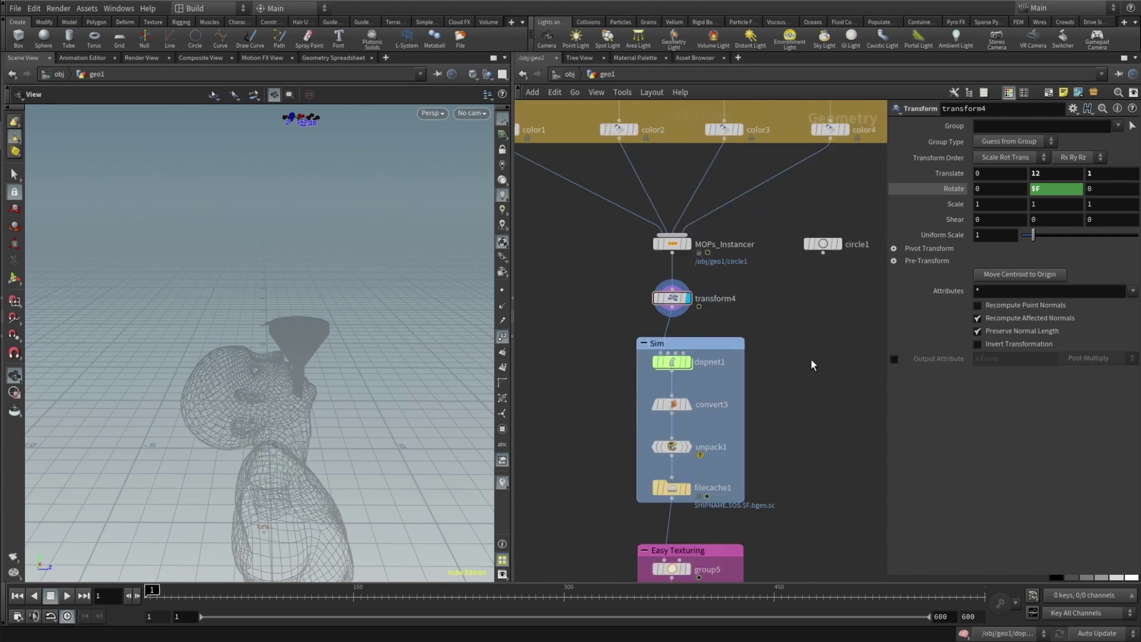
middle_drag(790, 385, 823, 343)
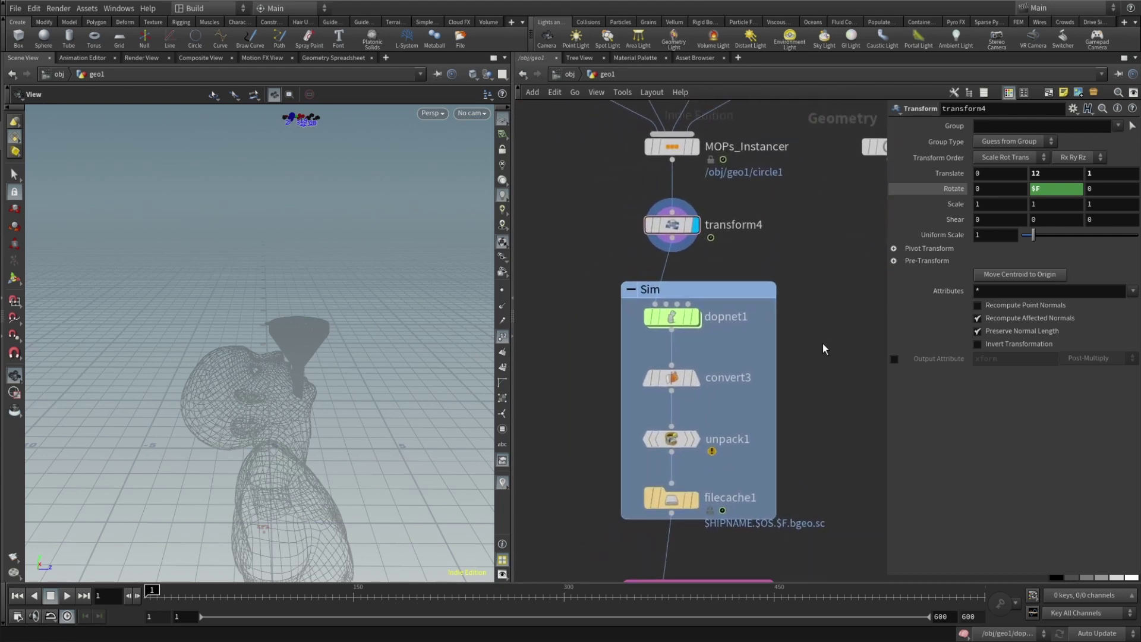
click(672, 321)
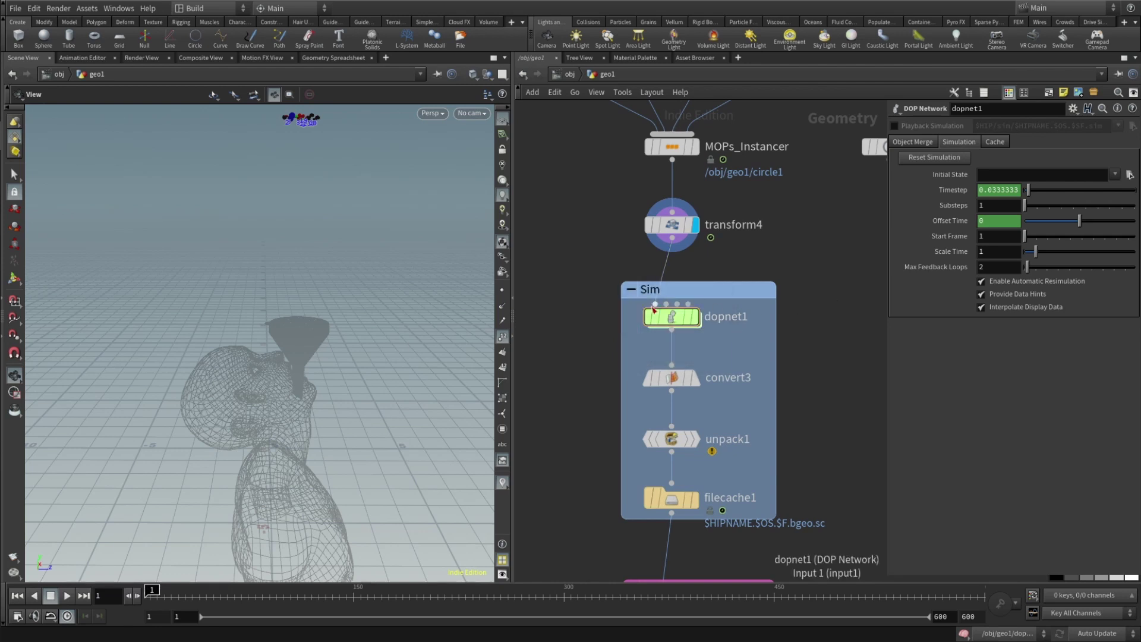
double_click(671, 318)
middle_drag(797, 234, 758, 247)
scroll(708, 222, down, 4)
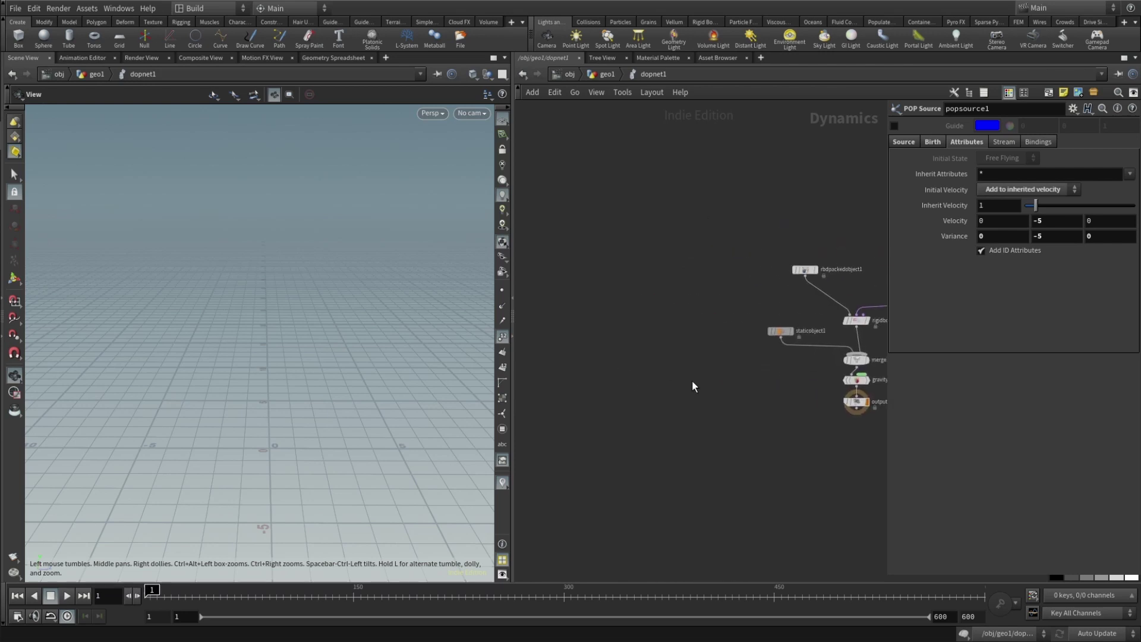
Add a Rigid Body Solver and an RBD Packed Object in empty space beside the existing dynamics network.
key(Tab)
click(685, 317)
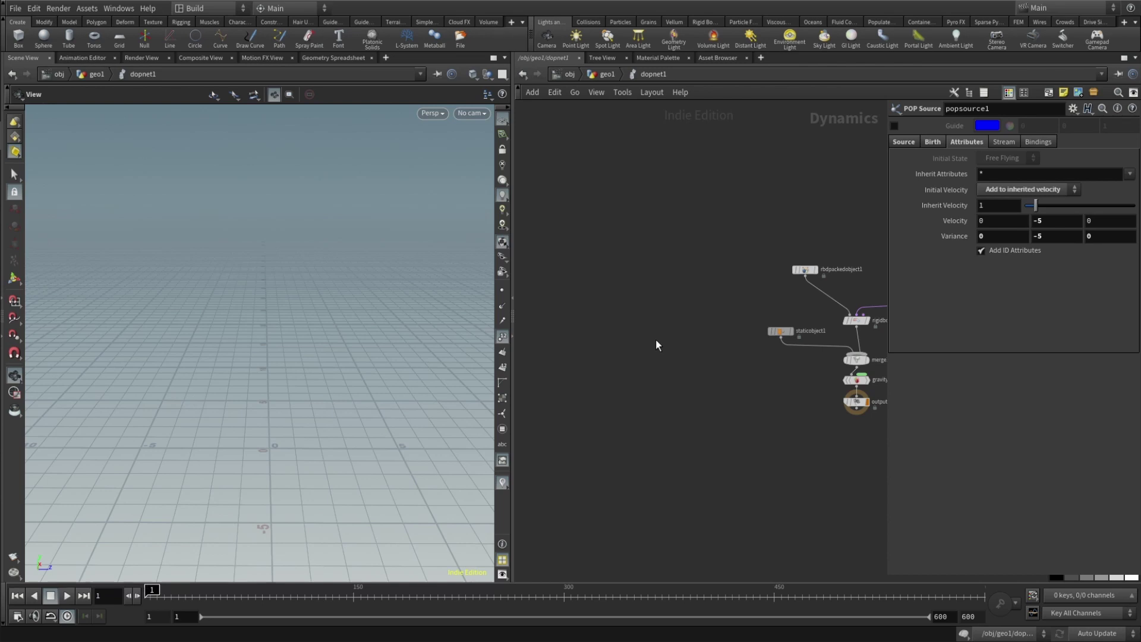
key(Tab)
text(rig)
key(Return)
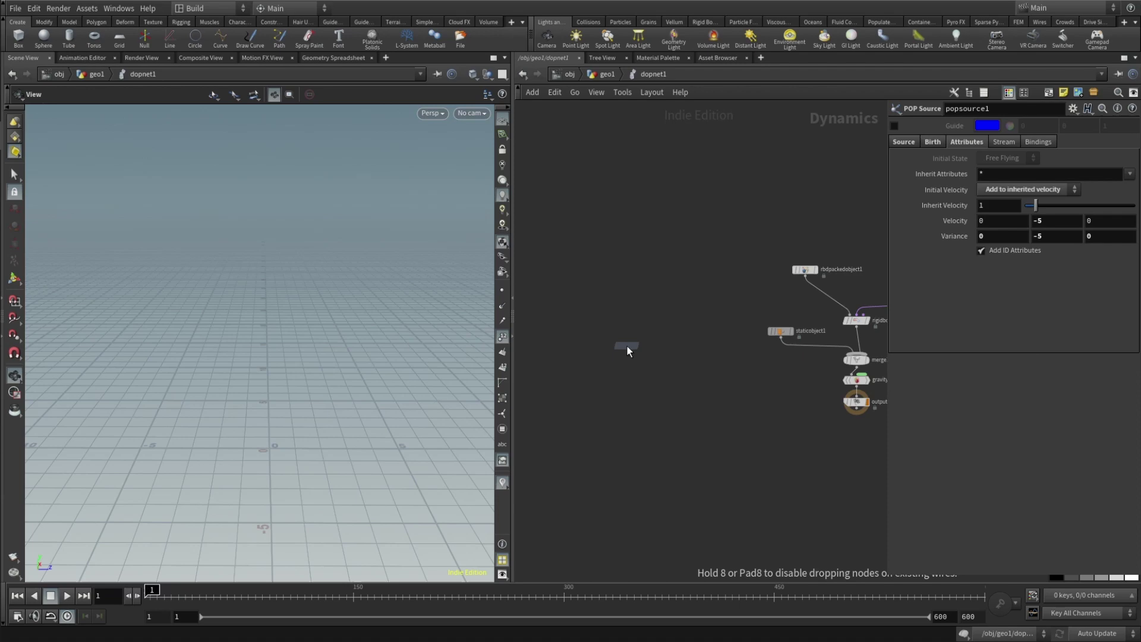
click(626, 345)
key(Tab)
text(rgb)
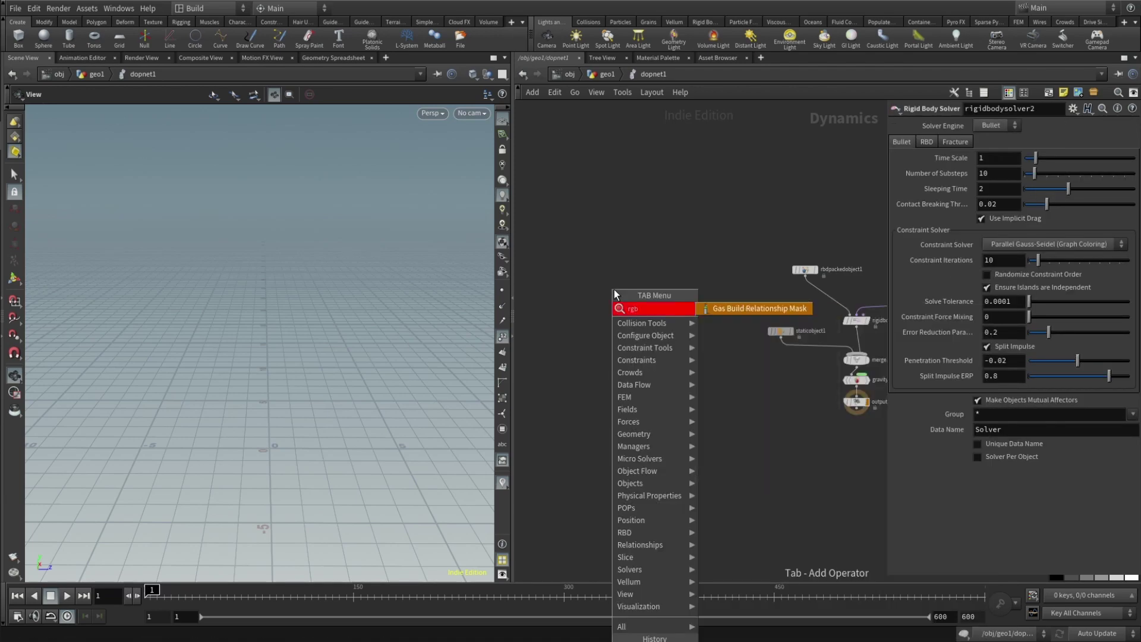
key(Return)
click(589, 295)
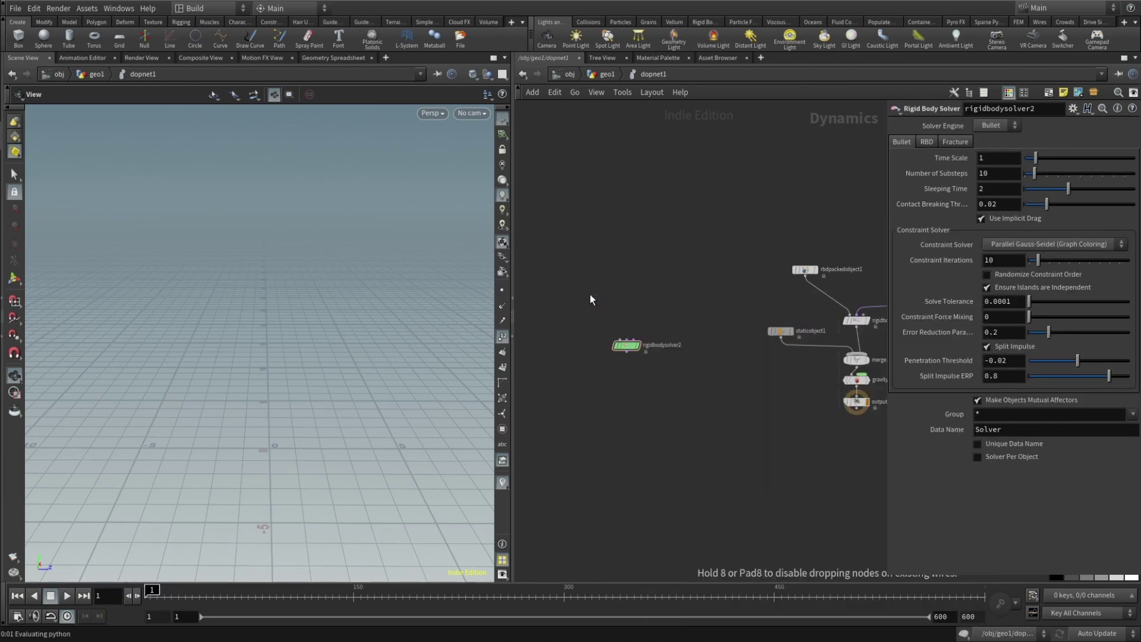
Add a POP Source and a Gravity Force near the new Rigid Body Solver.
key(Tab)
text(pop sou)
key(Return)
click(726, 317)
scroll(726, 356, down, 3)
key(Tab)
text(grav)
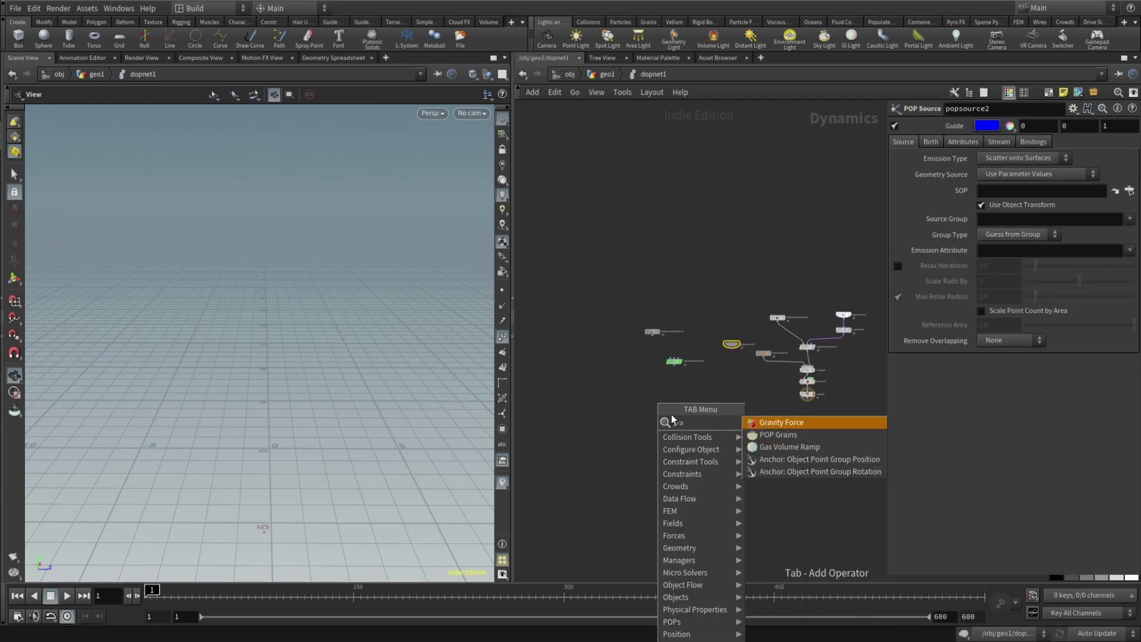
key(Return)
scroll(672, 416, up, 4)
click(687, 410)
Wire rbdpackedobject2 and popsource2 into rigidbodysolver2, connect the solver to gravity2, and arrange the nodes compactly.
mouse_move(811, 303)
mouse_down()
mouse_move(783, 270)
mouse_move(782, 283)
mouse_move(682, 337)
mouse_move(695, 406)
mouse_up()
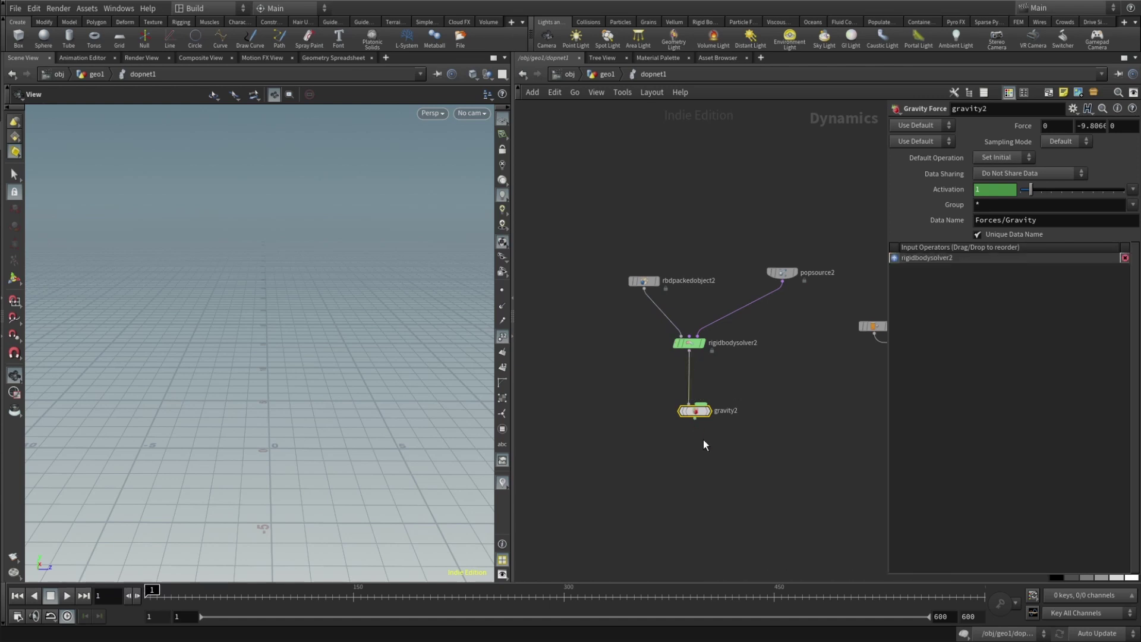
scroll(701, 414, down, 6)
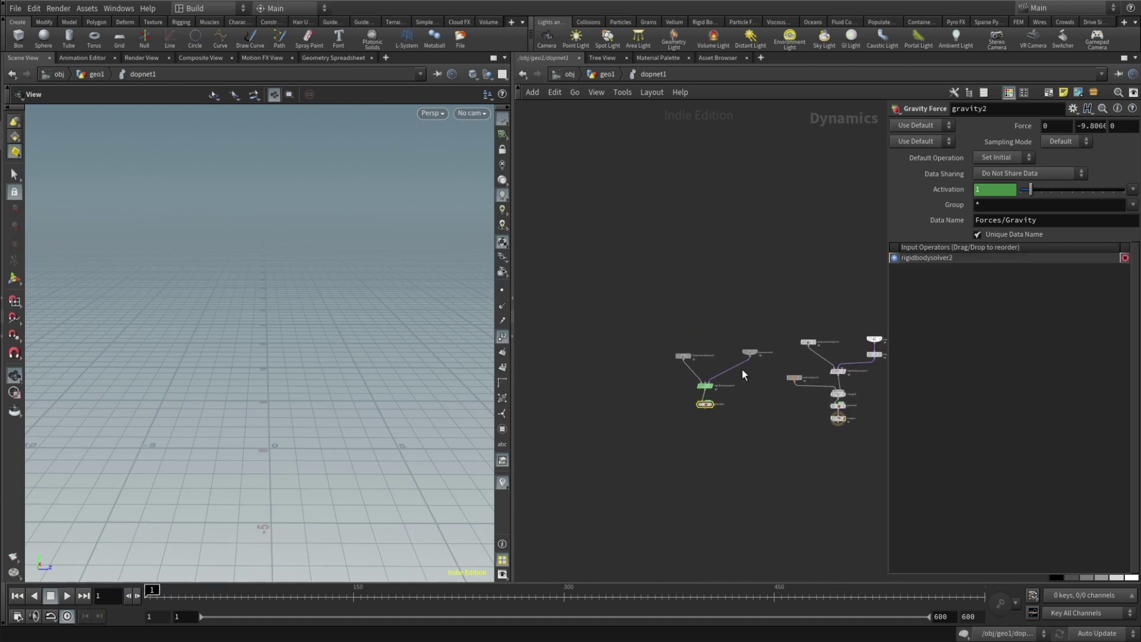
drag(749, 351, 729, 364)
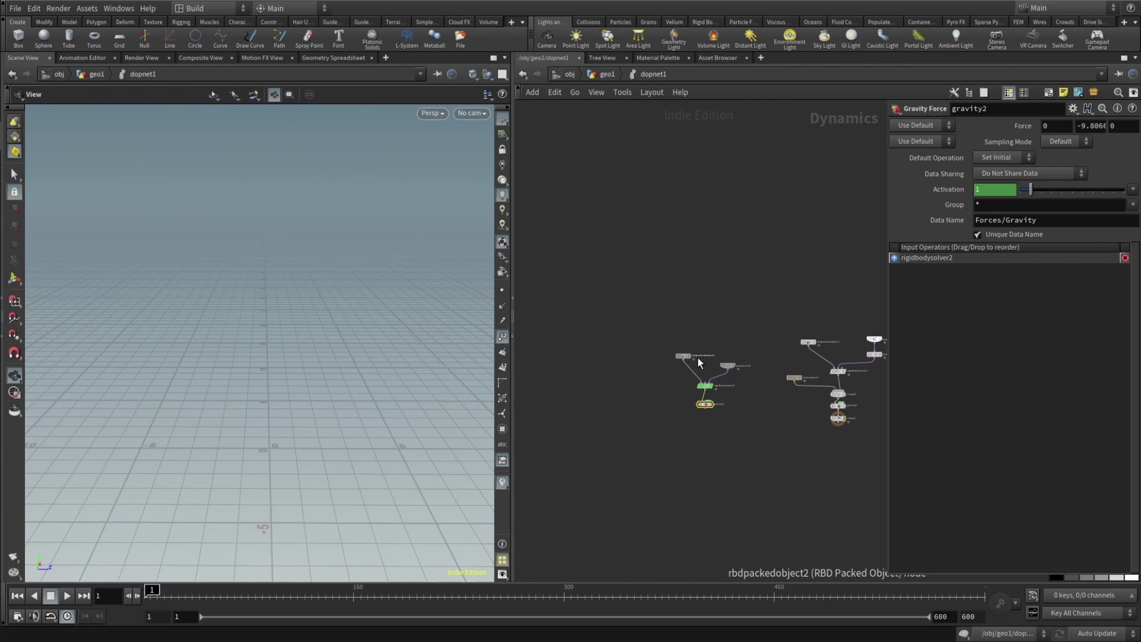
drag(680, 355, 668, 365)
middle_drag(736, 437, 671, 429)
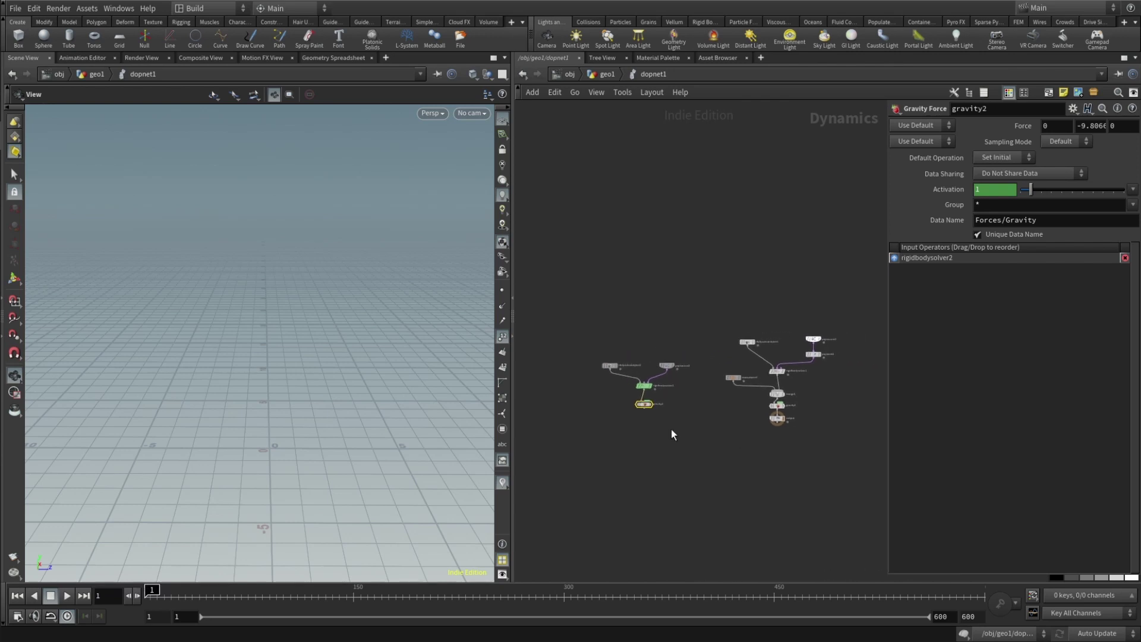
Delete the four demonstration nodes and frame the original dynamics network.
drag(592, 315, 670, 419)
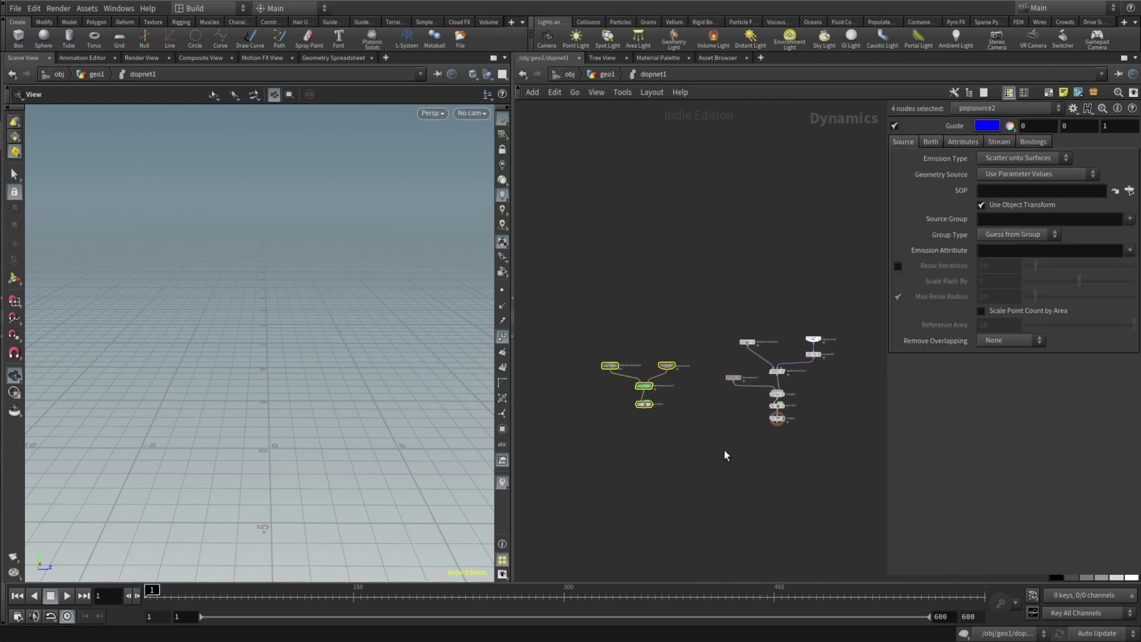
key(Delete)
key(h)
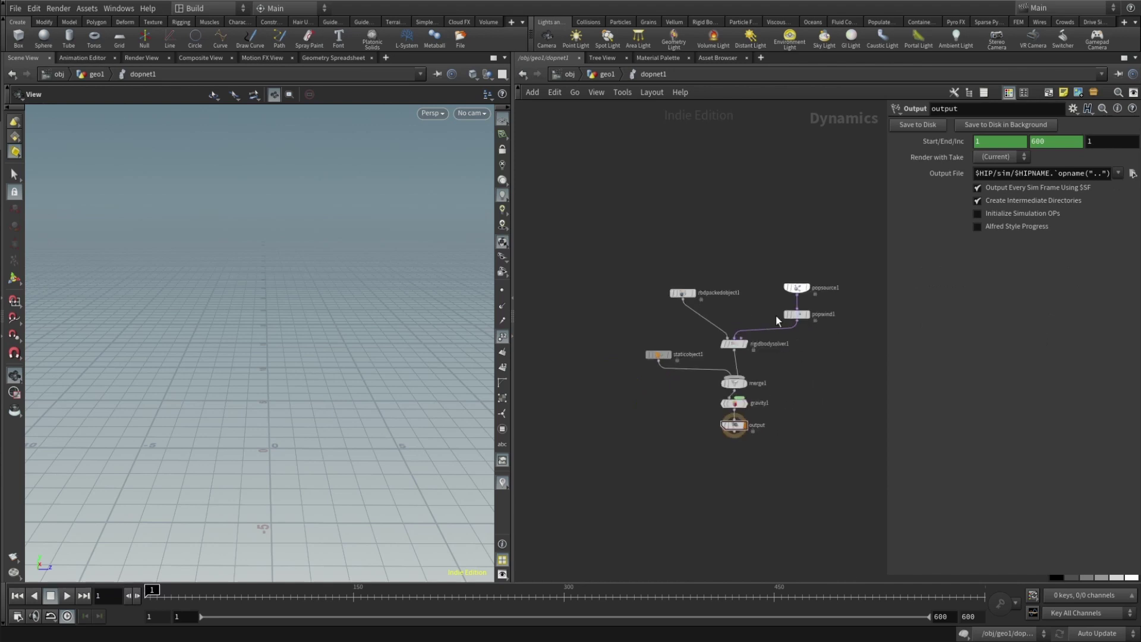
Examine rbdpackedobject1's geometry source and its physical settings for density, bounce and friction.
scroll(763, 342, up, 4)
middle_drag(801, 342, 679, 467)
middle_drag(635, 387, 670, 388)
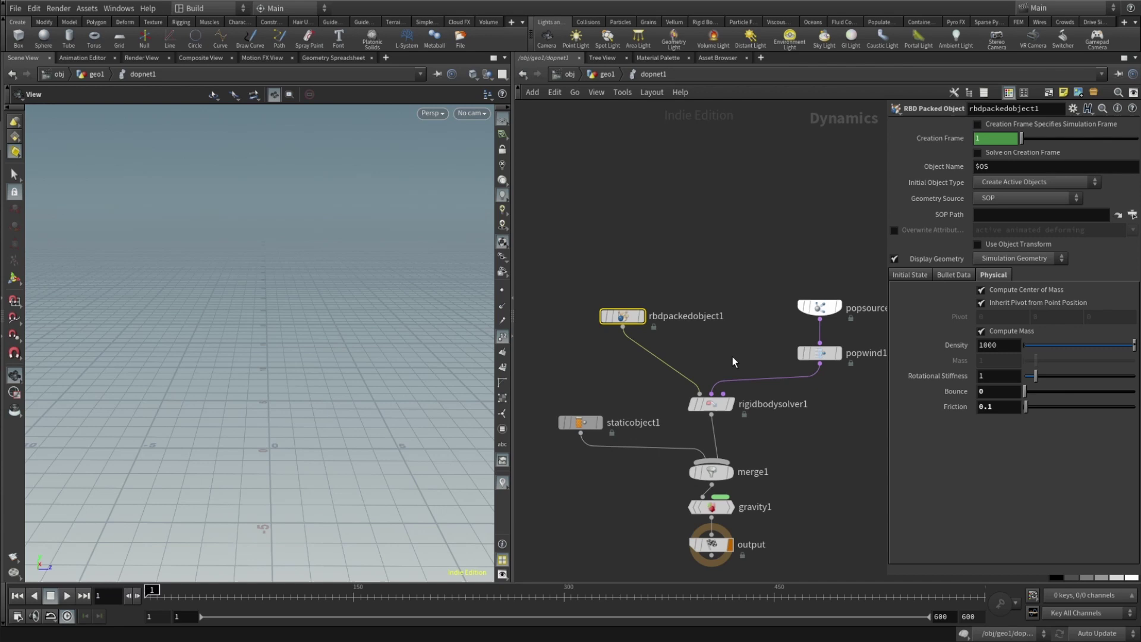
Review popsource1's Source, Birth and Attributes settings, scrubbing the simulation to frame 20 to check the impulse activation.
middle_drag(733, 357, 598, 344)
click(685, 305)
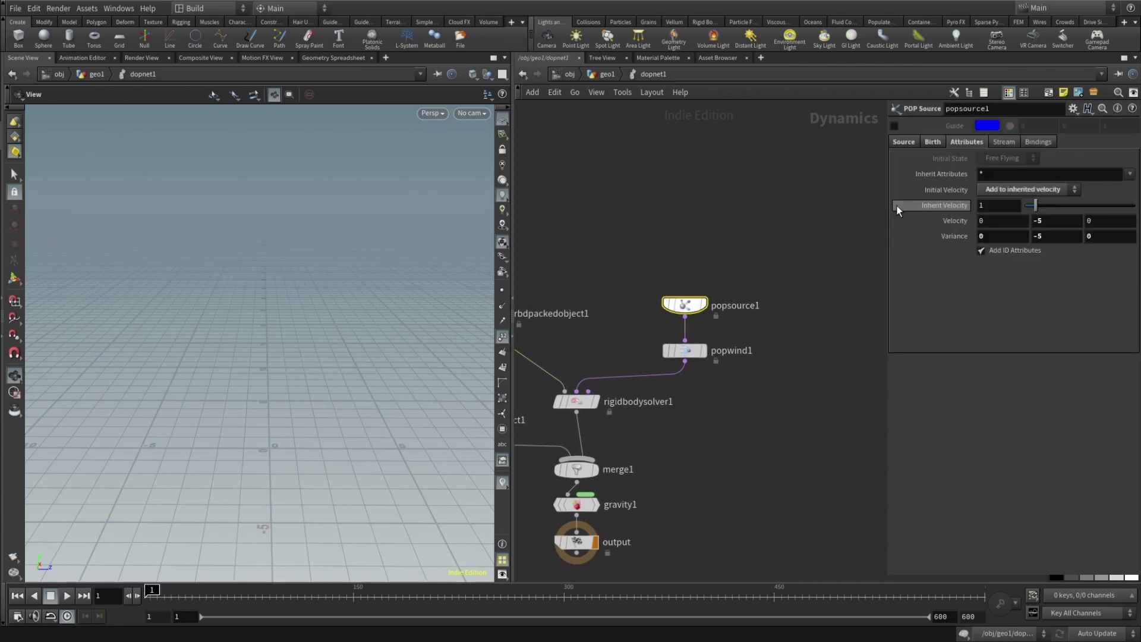
click(898, 144)
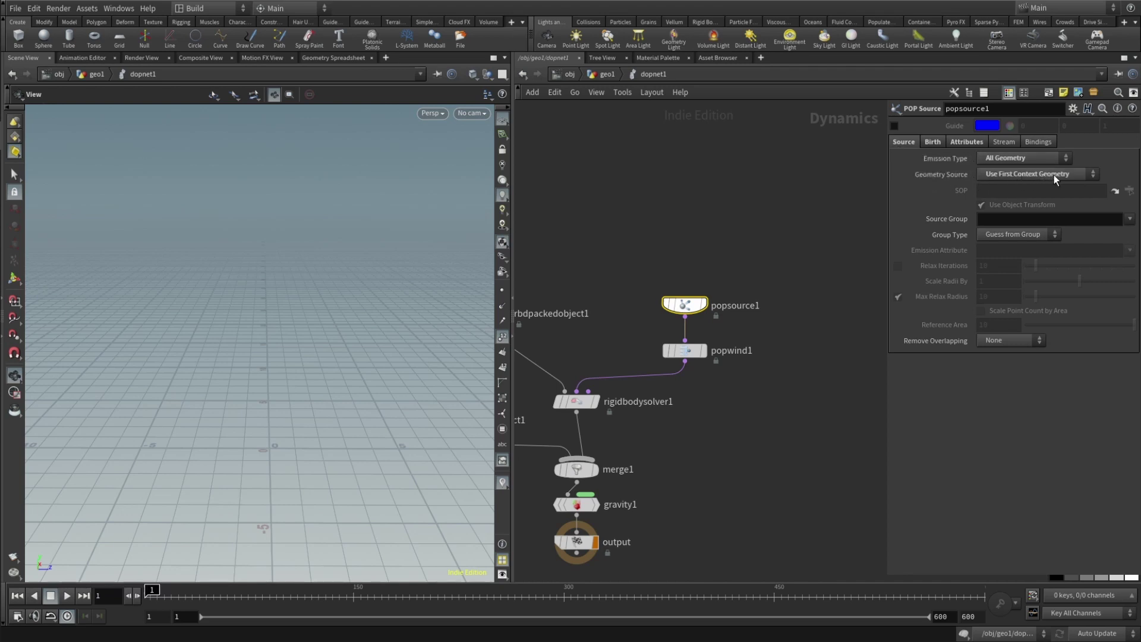
click(933, 141)
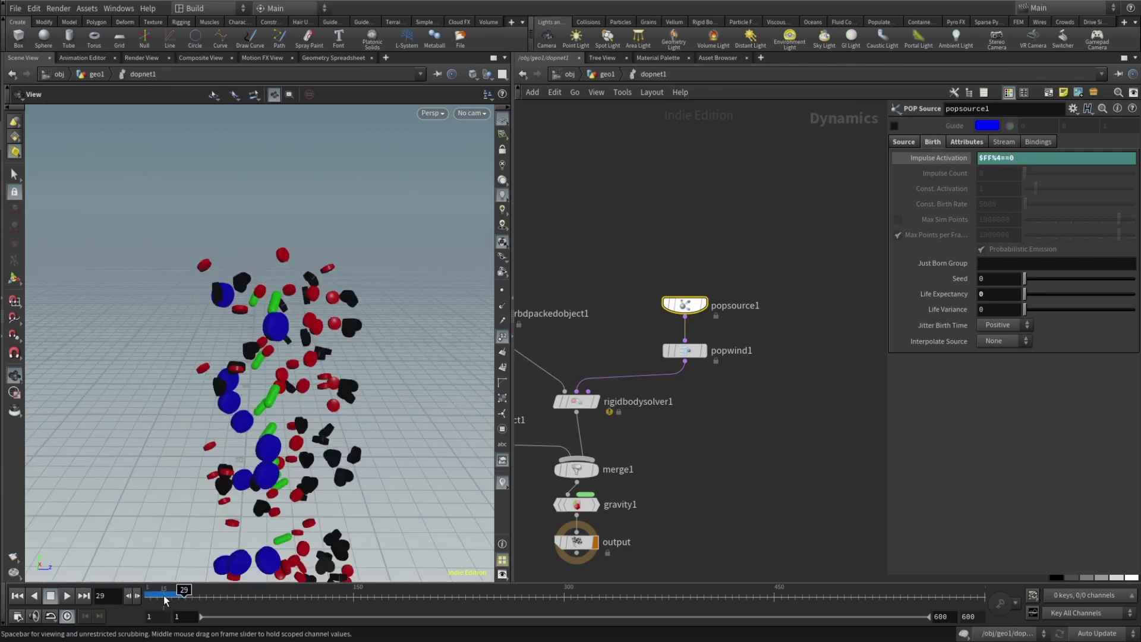
mouse_move(169, 596)
mouse_down()
mouse_move(134, 594)
mouse_move(172, 608)
mouse_up()
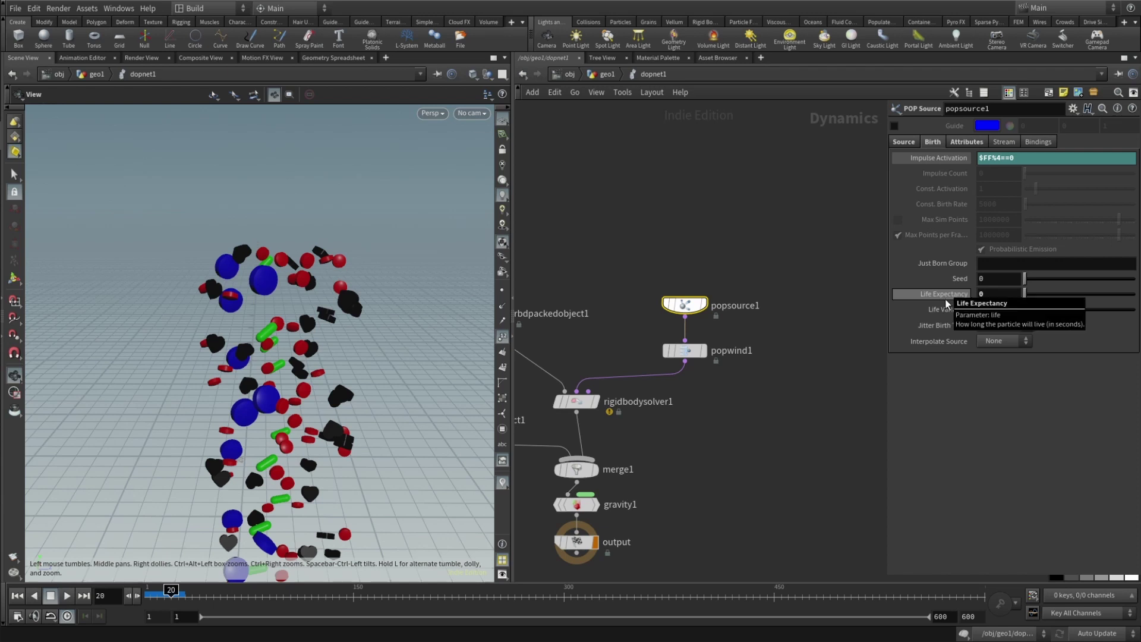
click(969, 142)
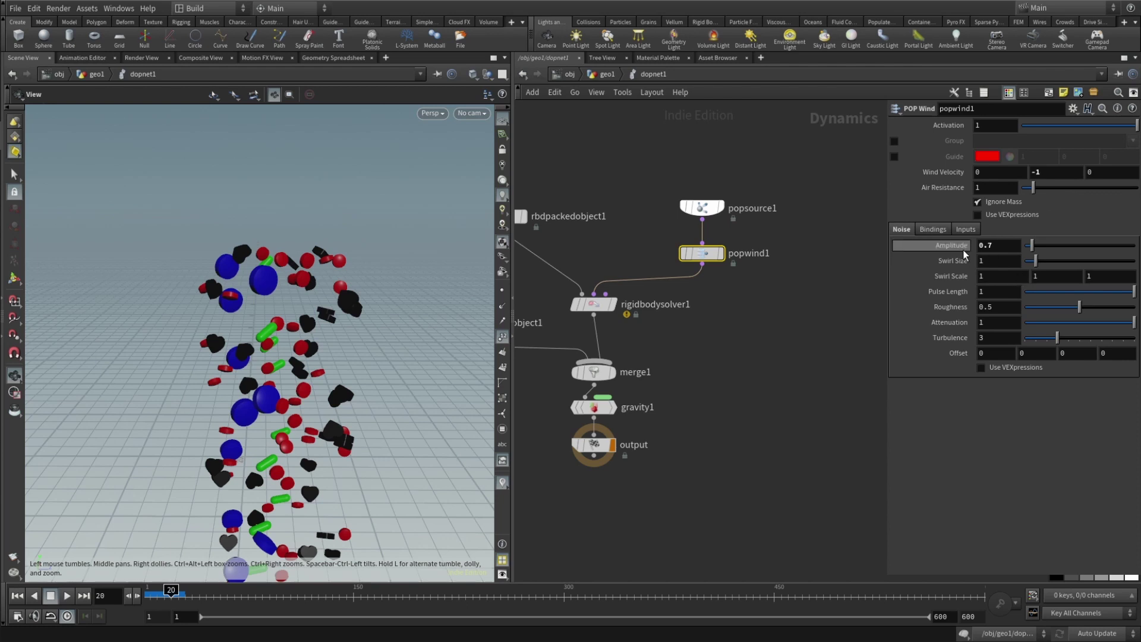
Review rigidbodysolver1's Bullet settings and its Constraint Solver choices, keeping Parallel Gauss-Seidel (Islands).
click(594, 304)
middle_drag(789, 347, 839, 315)
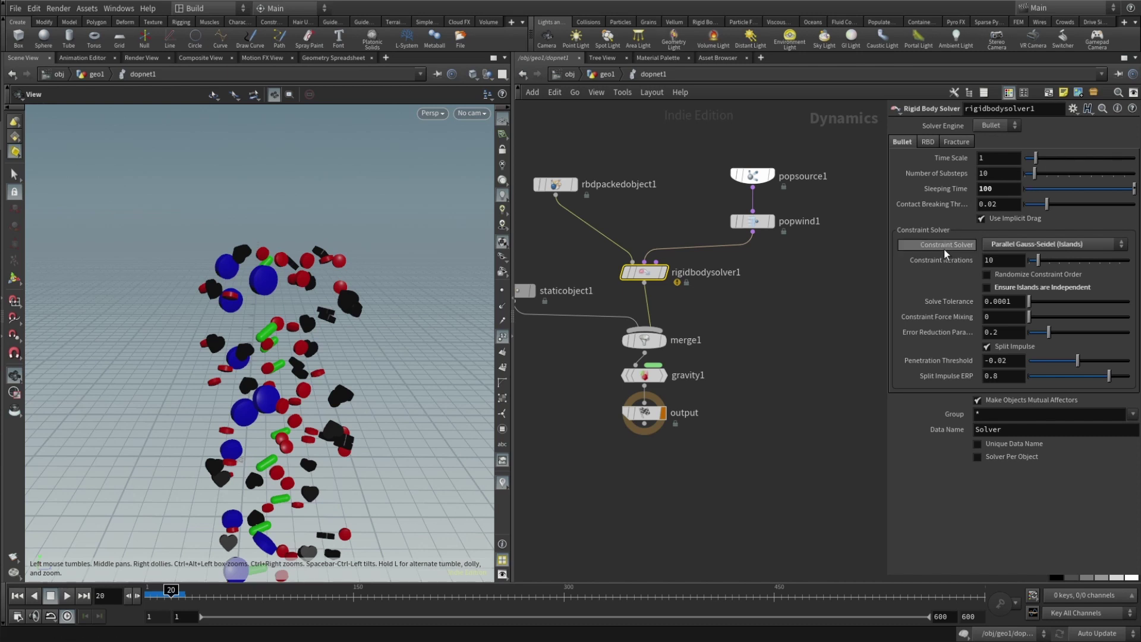
click(1011, 245)
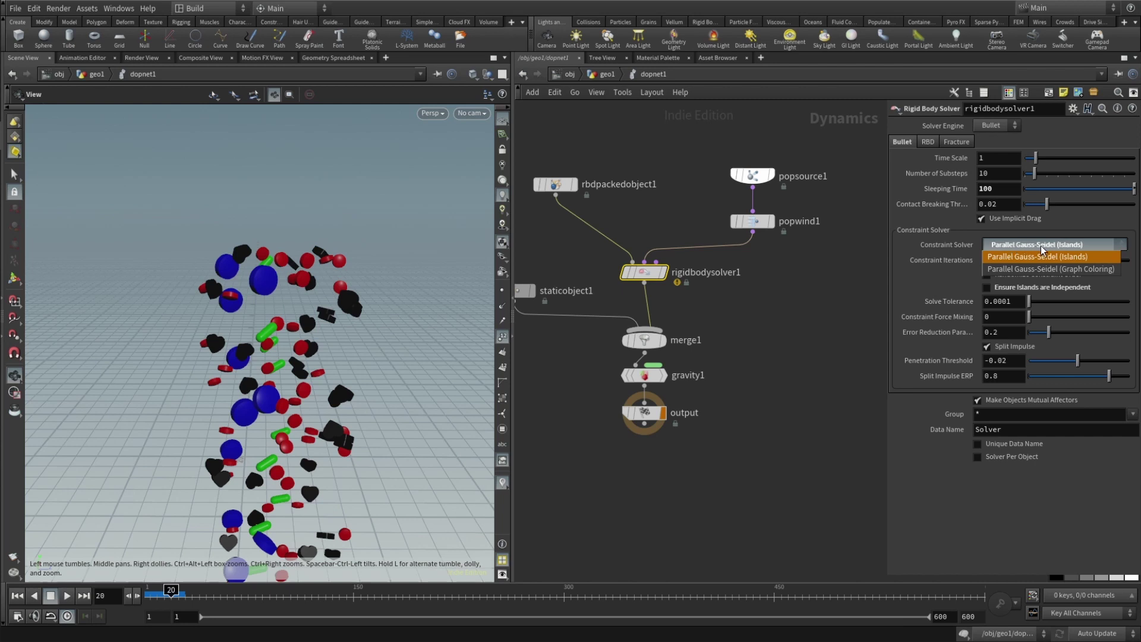
click(1079, 259)
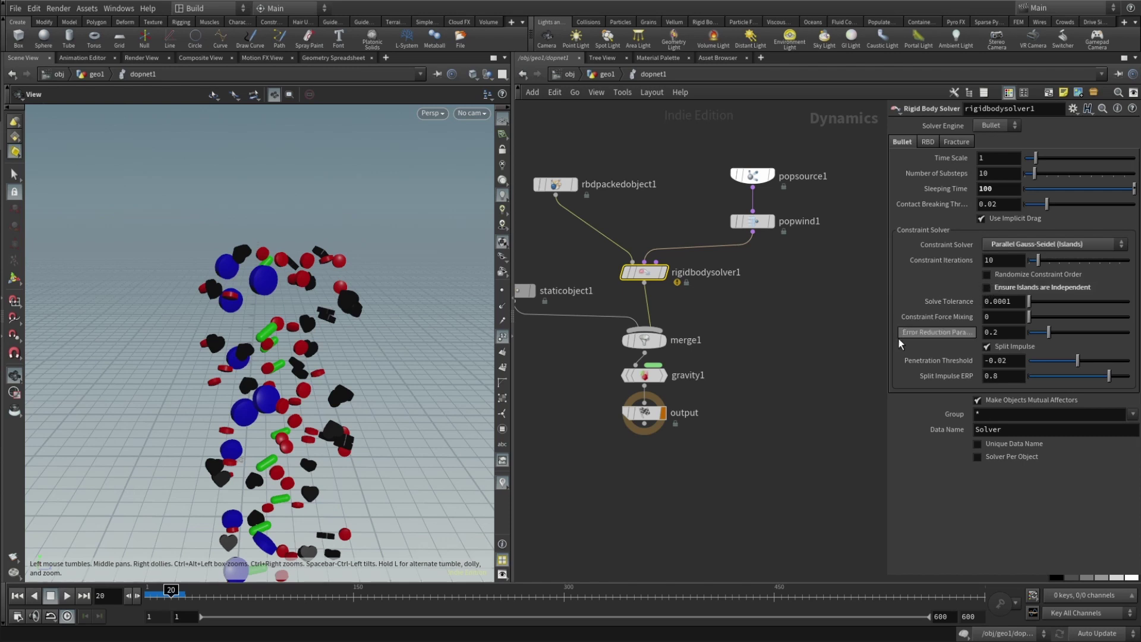
middle_drag(703, 302, 771, 279)
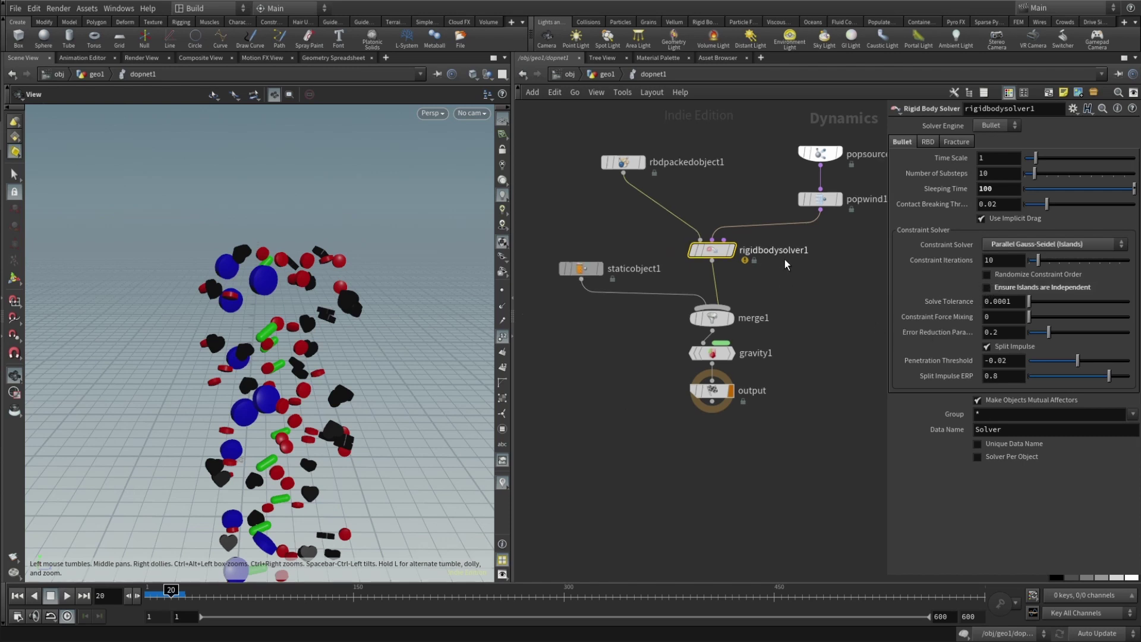
mouse_move(717, 255)
Inspect staticobject1 and pick OUT_Collider in geo1 as its SOP Path.
middle_drag(792, 342, 810, 310)
scroll(267, 443, down, 3)
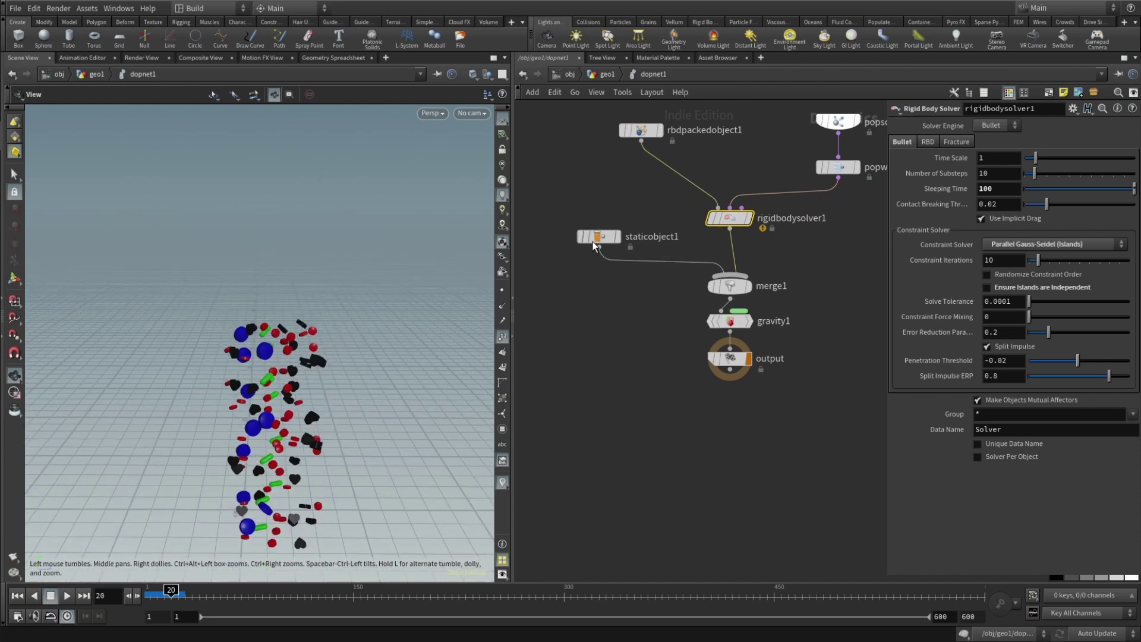
click(600, 237)
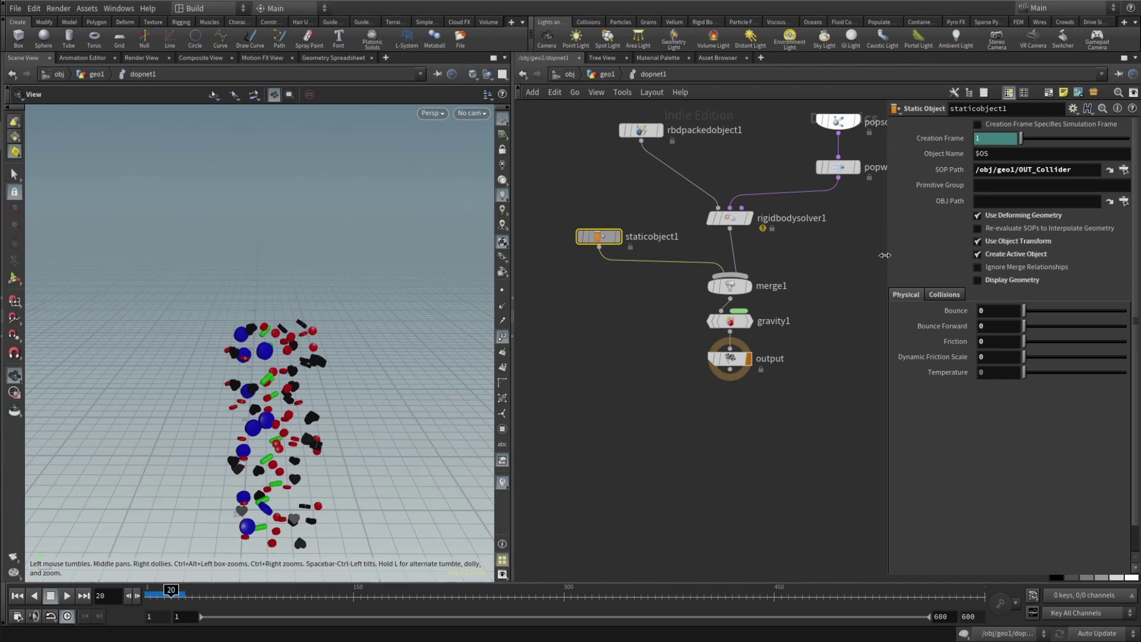
drag(885, 255, 832, 255)
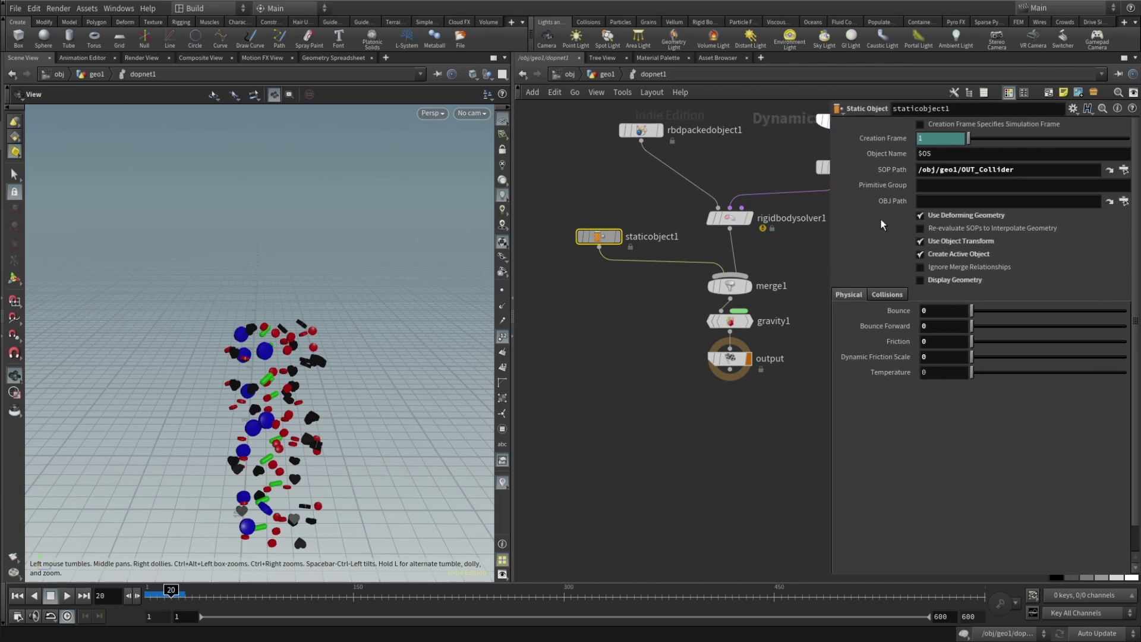
click(1049, 171)
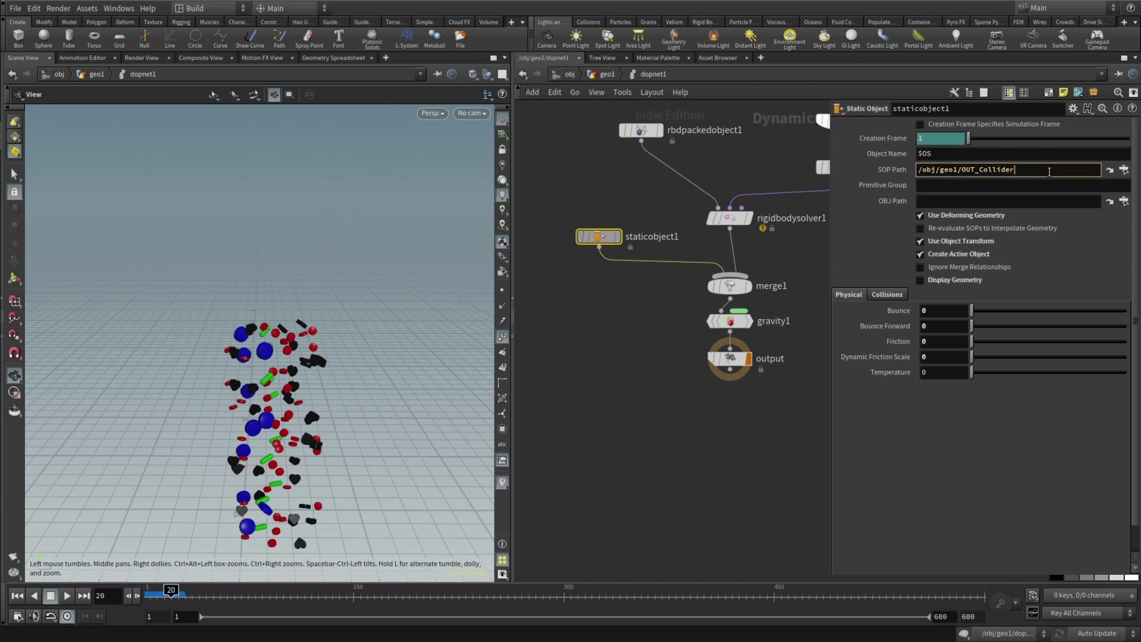
click(1123, 170)
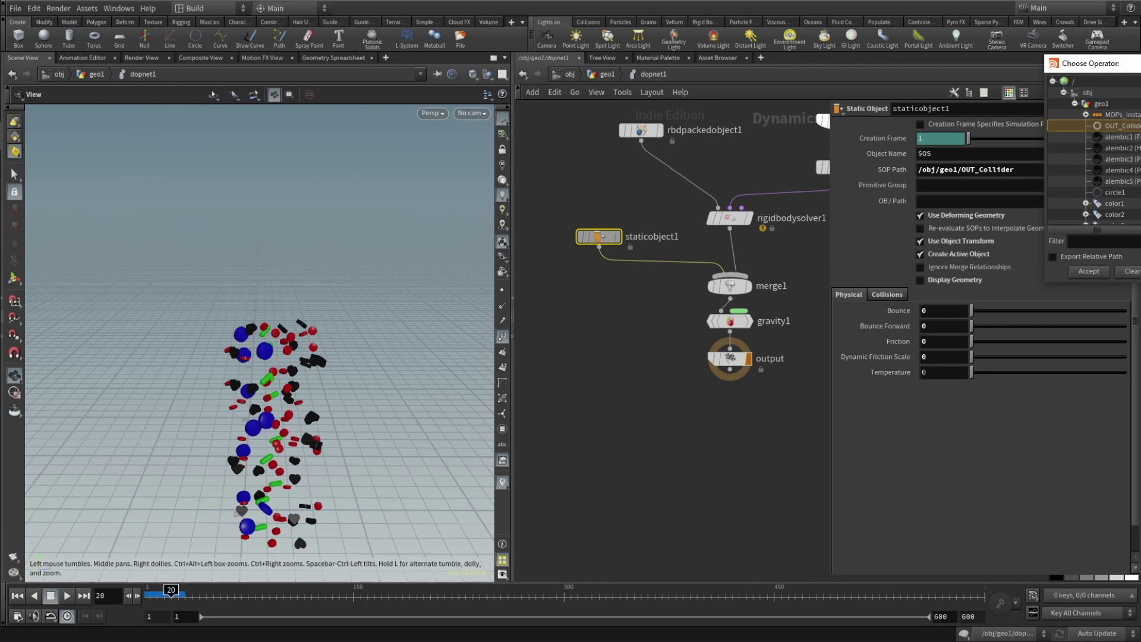
click(1090, 272)
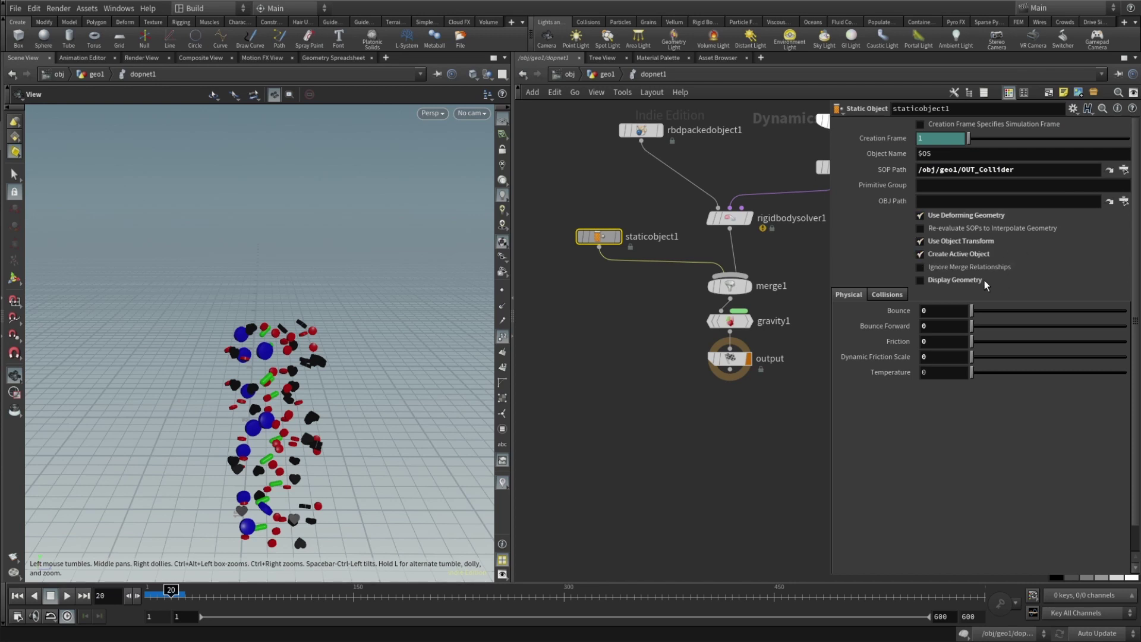
Review staticobject1's Display Geometry option and its RBD Solver and Bullet Data collision settings, including the geometry representation.
click(939, 282)
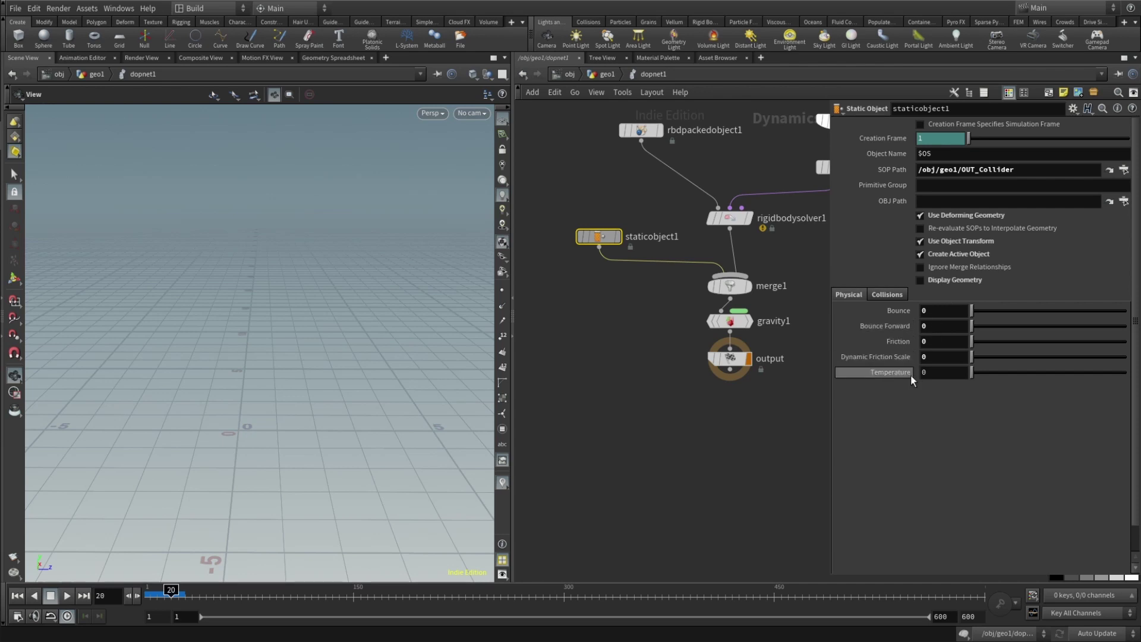
click(878, 295)
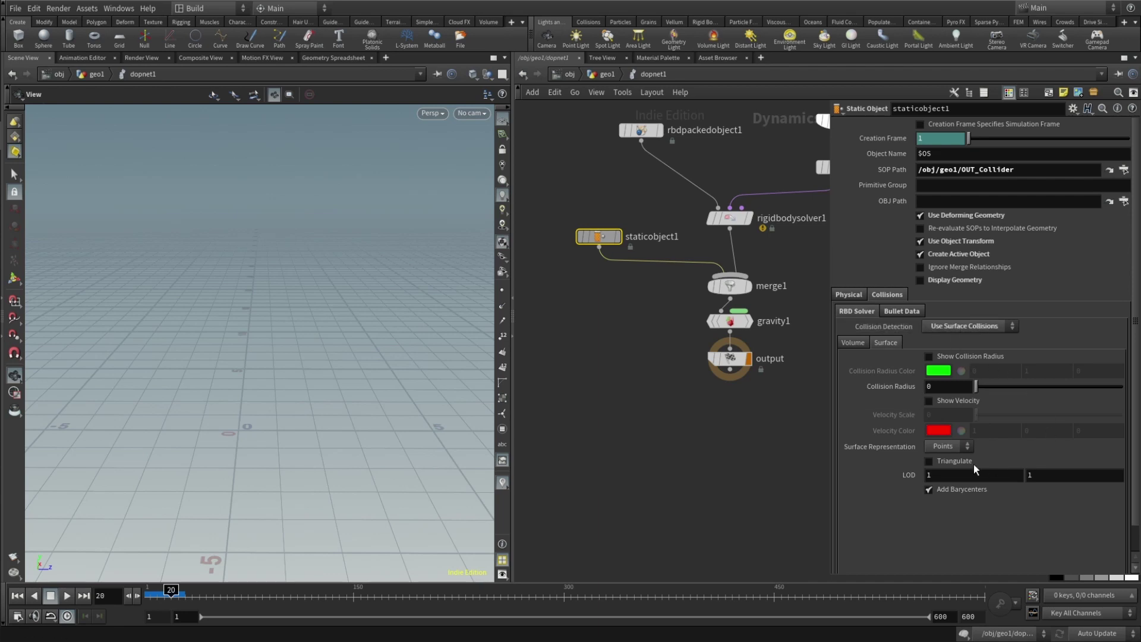
click(903, 312)
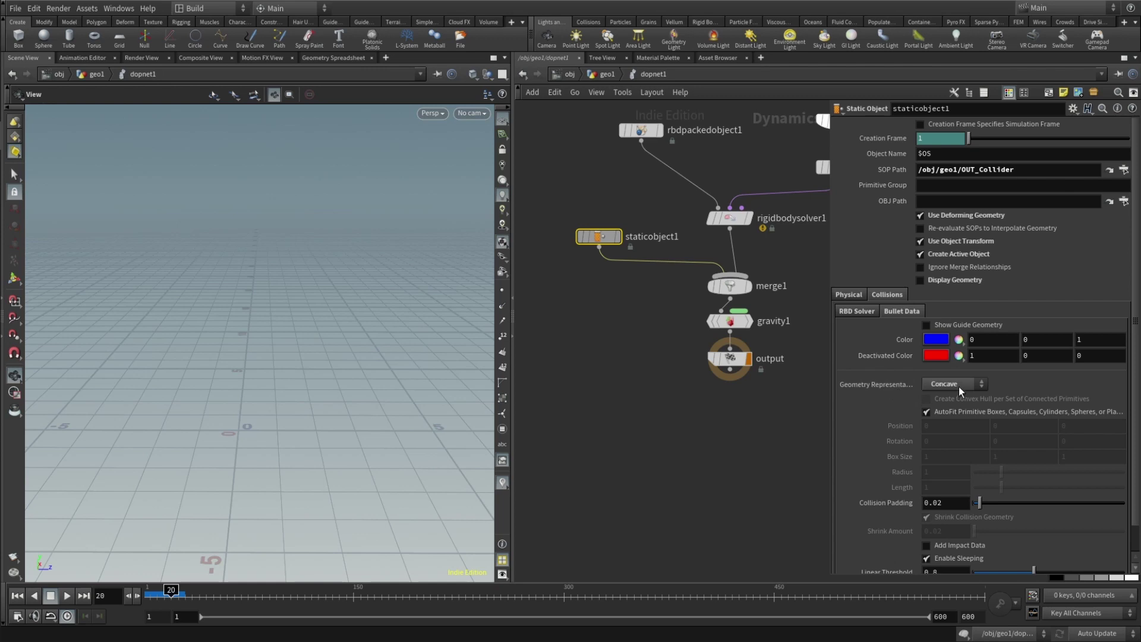
scroll(1130, 419, down, 1)
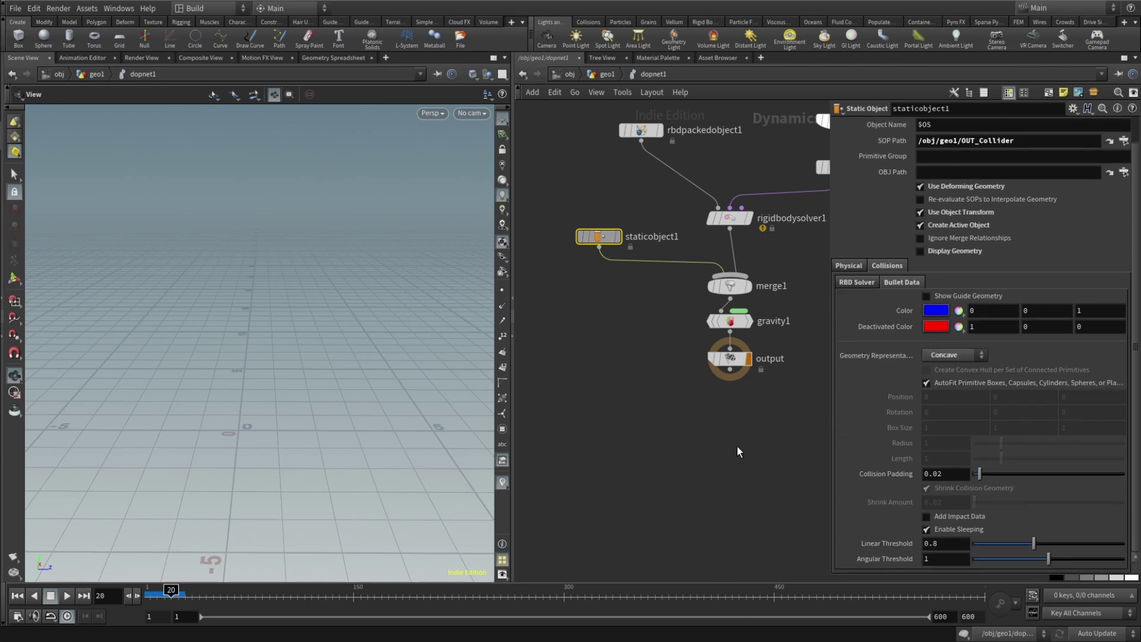
Examine merge1's input order and affector relationship, and gravity1's force settings.
middle_drag(751, 429, 686, 447)
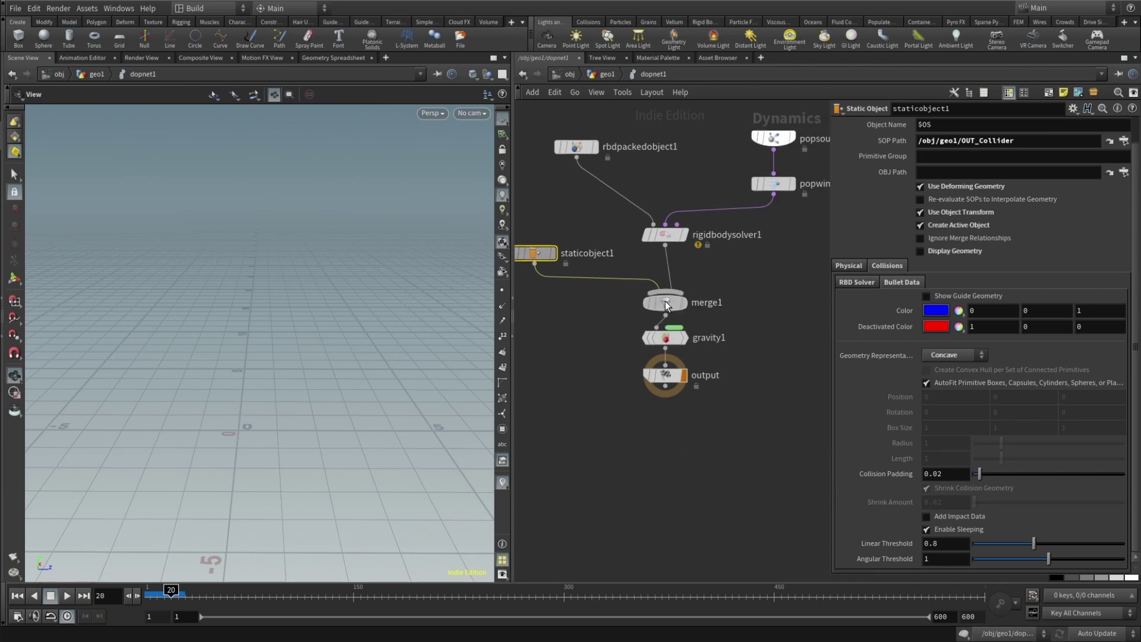
click(666, 301)
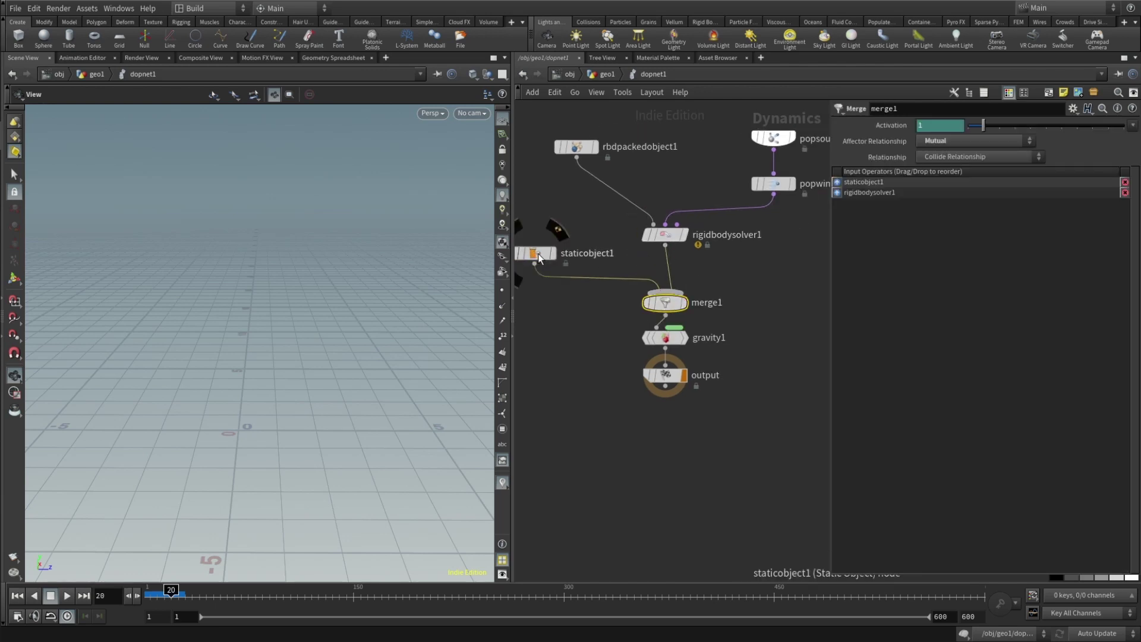
mouse_move(555, 266)
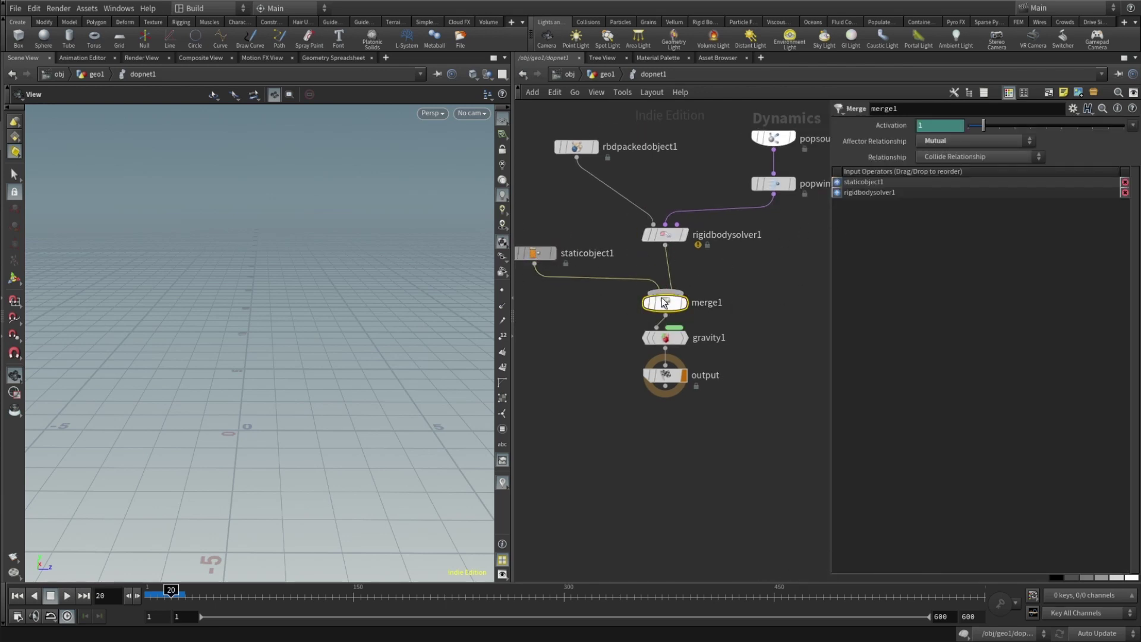
mouse_move(667, 304)
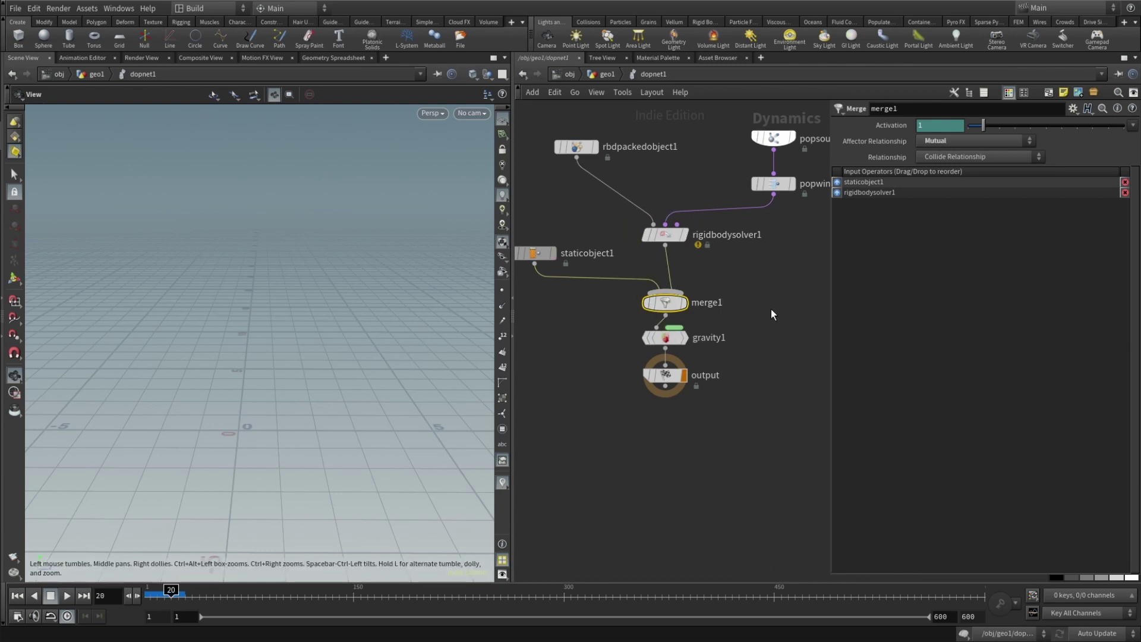
click(666, 337)
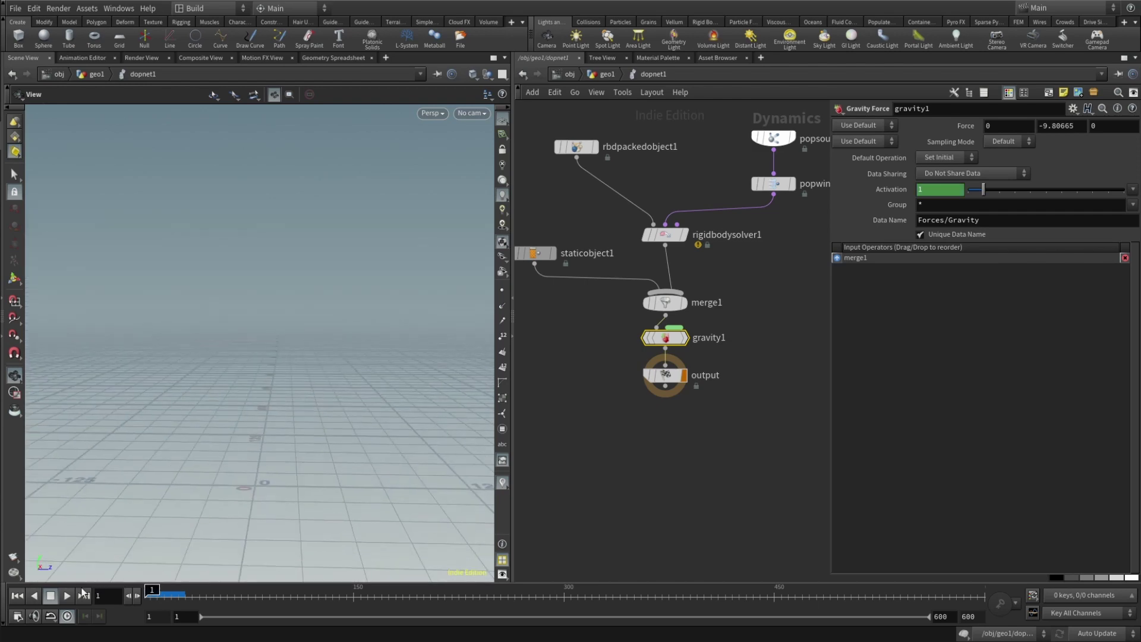
Play the simulation from frame 1 to frame 90 and inspect how the pills fall and collide.
click(71, 597)
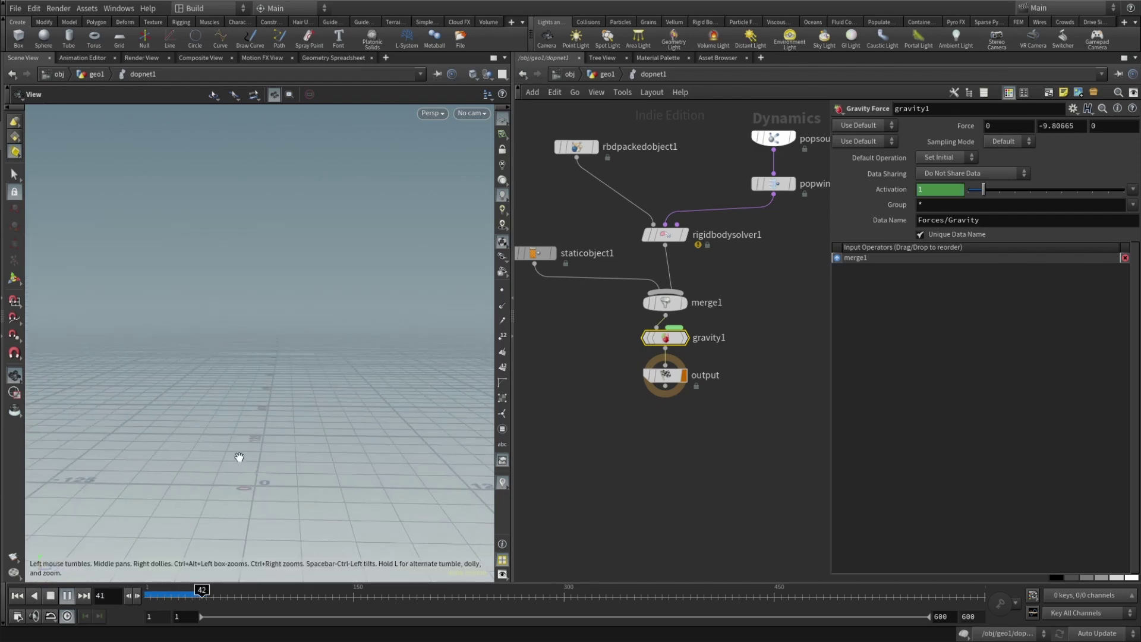
drag(281, 462, 349, 313)
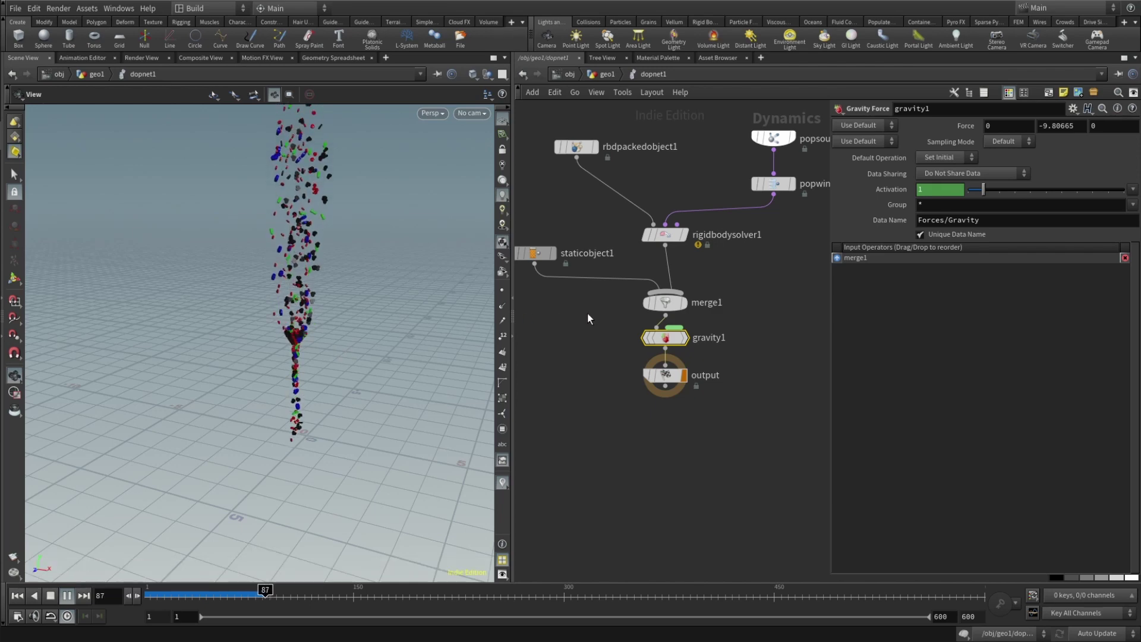
drag(336, 333, 342, 298)
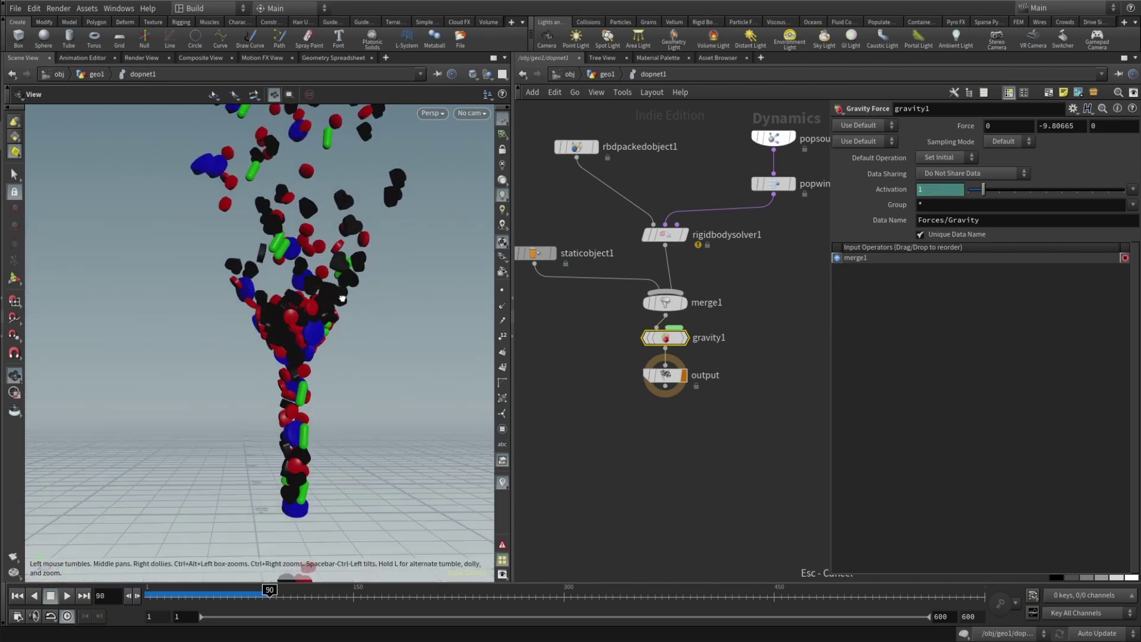
scroll(342, 299, down, 4)
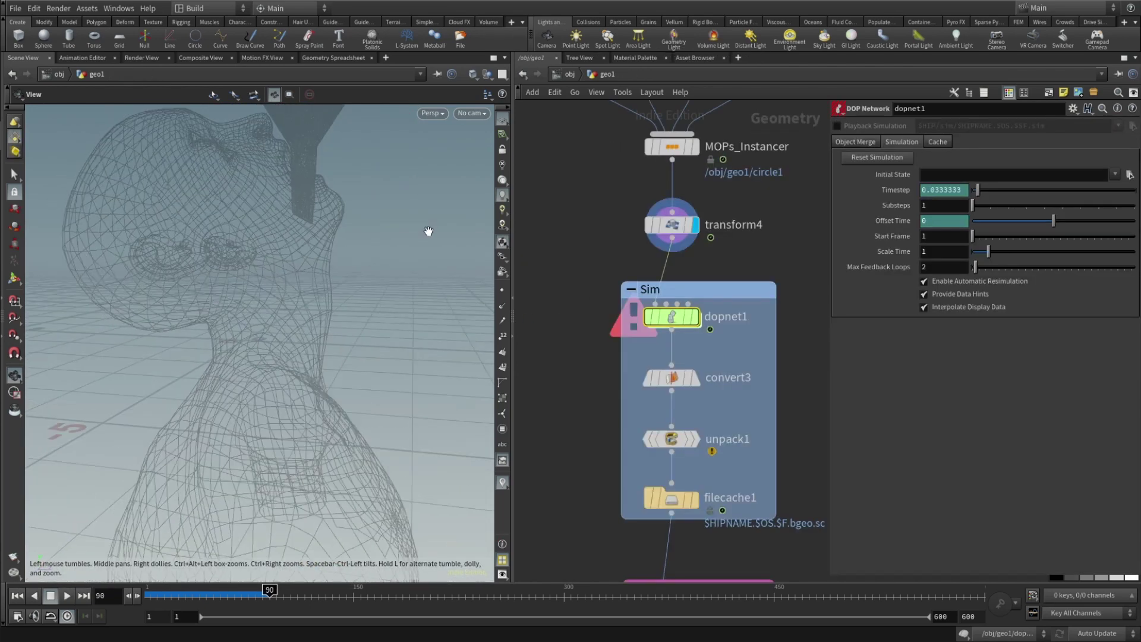
Return to the geo1 network and display dopnet1's result together with the funnel and body.
scroll(420, 304, down, 3)
click(695, 316)
scroll(321, 265, up, 5)
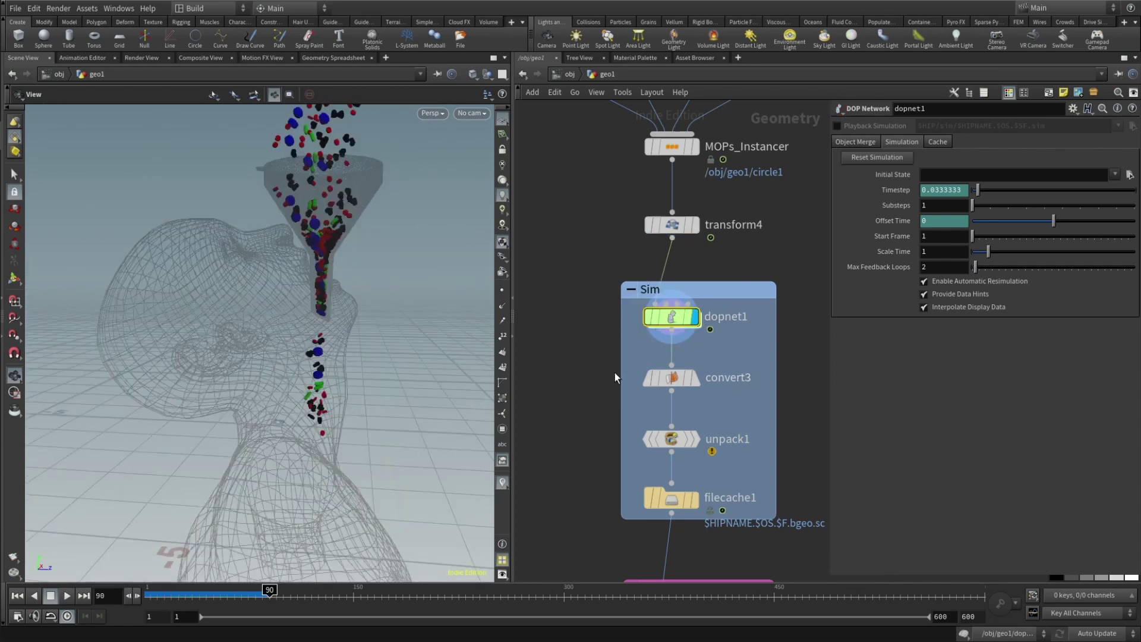
drag(309, 256, 337, 248)
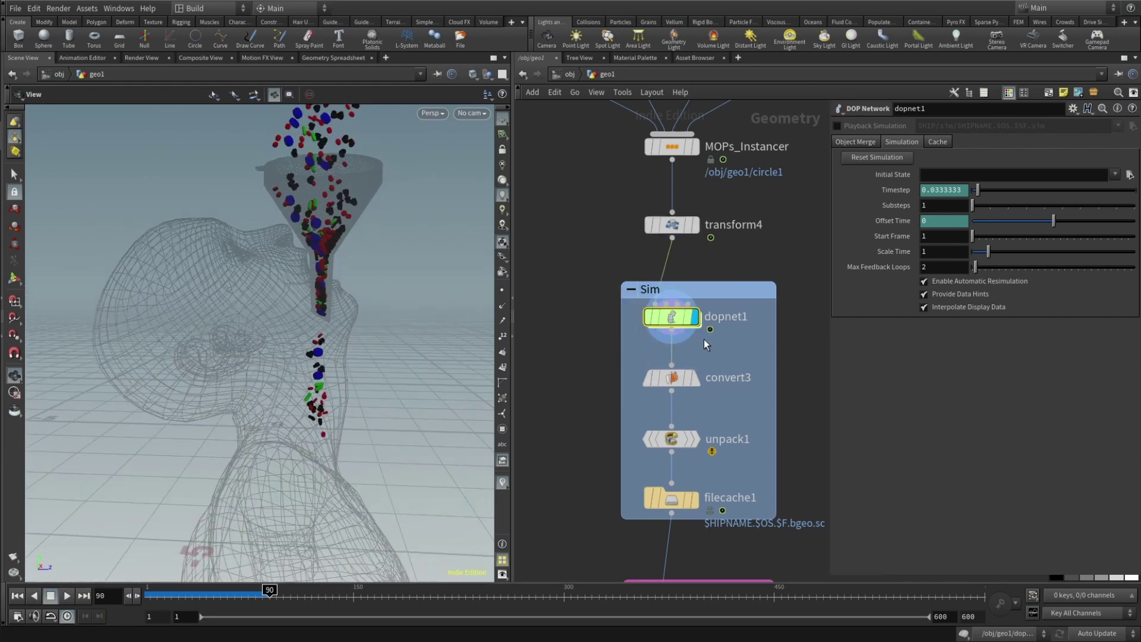
Survey the nodes in the Sim box and examine convert3's conversion settings.
mouse_move(668, 383)
middle_drag(815, 438, 762, 355)
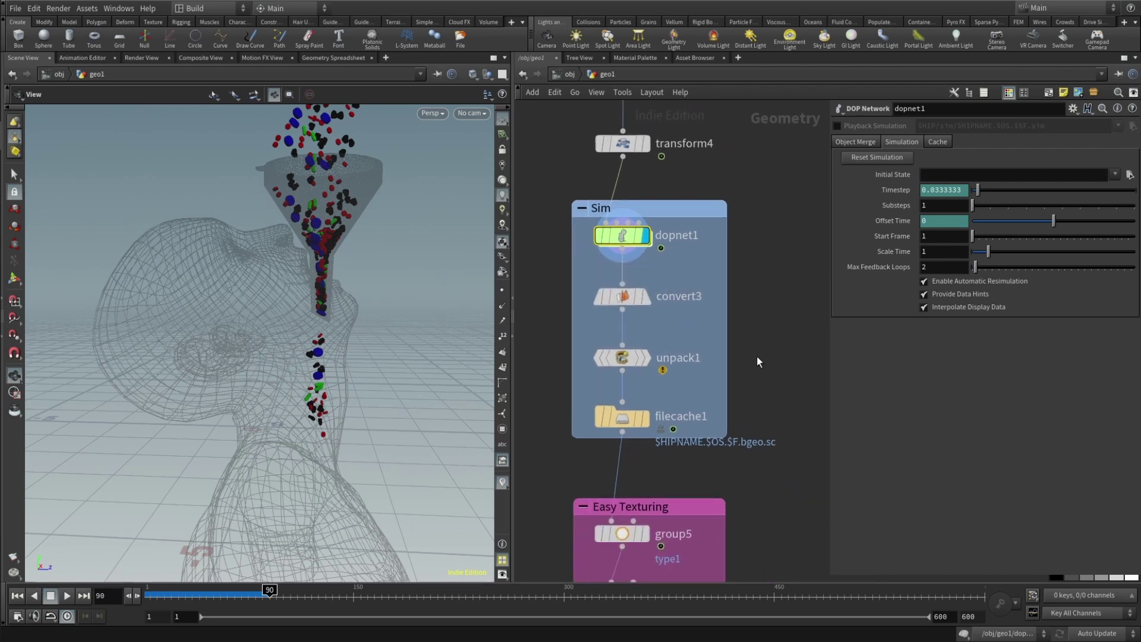
scroll(786, 363, down, 3)
middle_drag(789, 432, 745, 380)
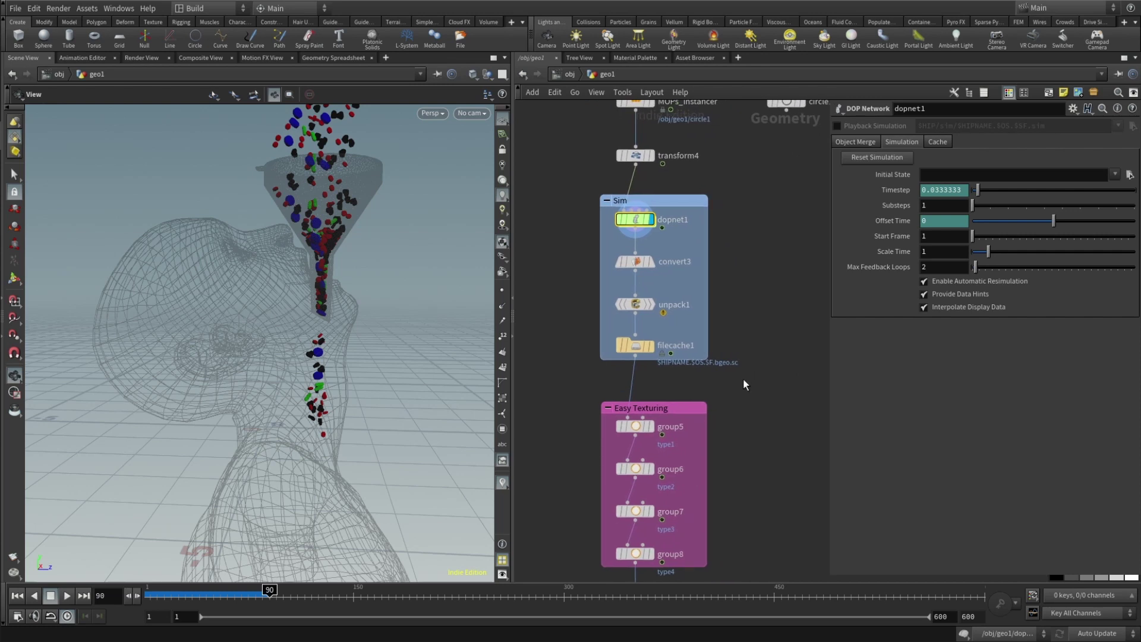
scroll(676, 259, up, 3)
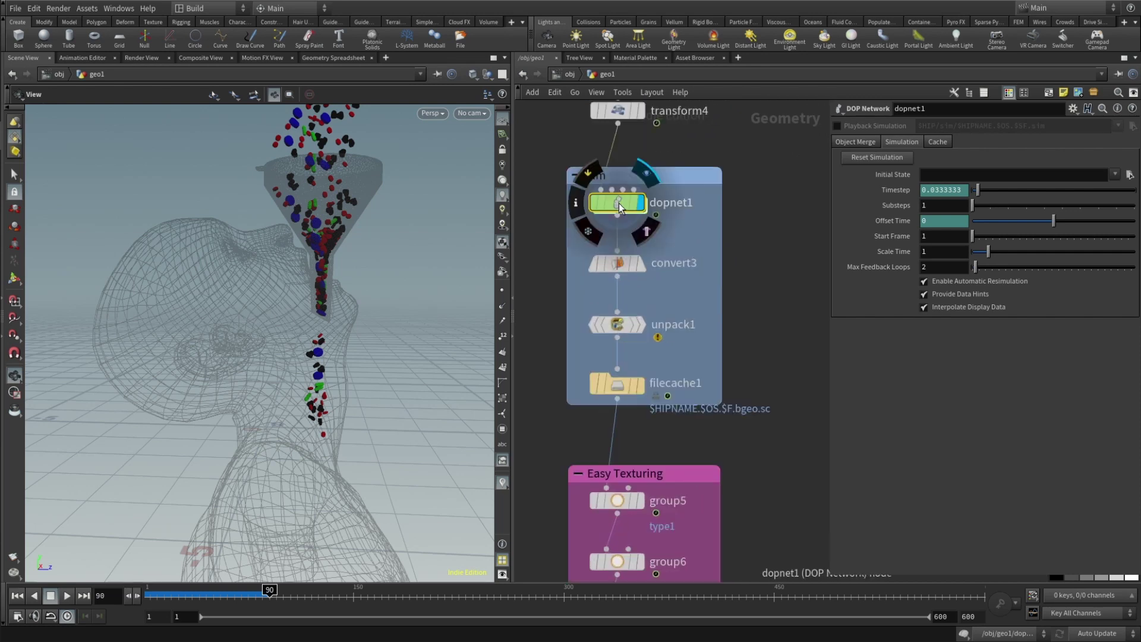
mouse_move(635, 252)
mouse_move(618, 271)
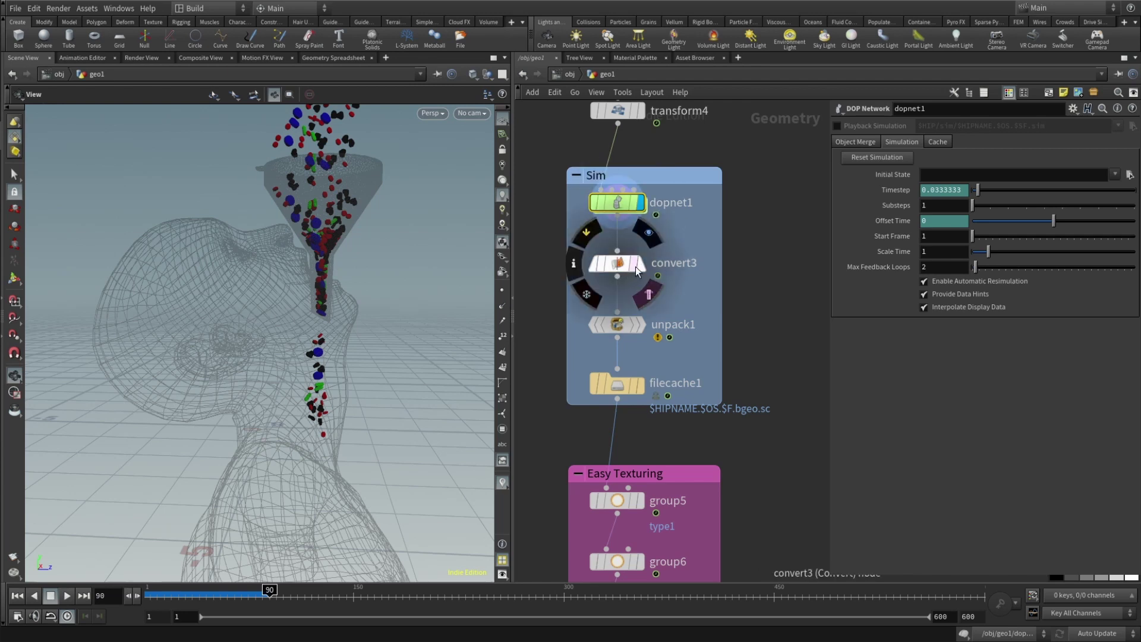
click(622, 266)
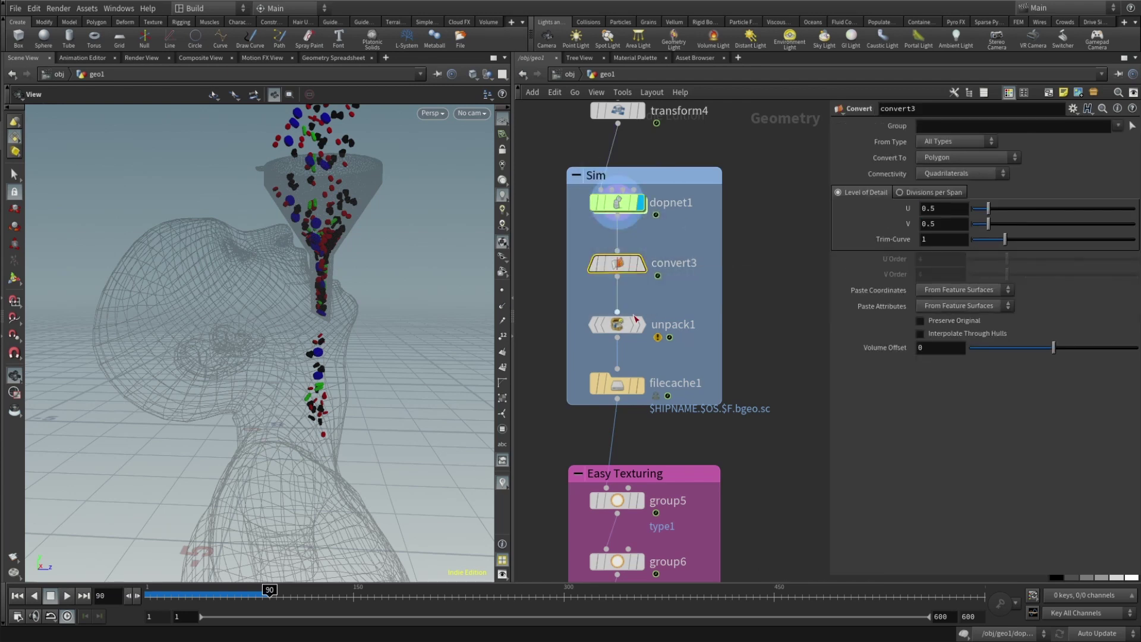
Check the Transfer Attributes setting of unpack1 and display its output.
click(619, 331)
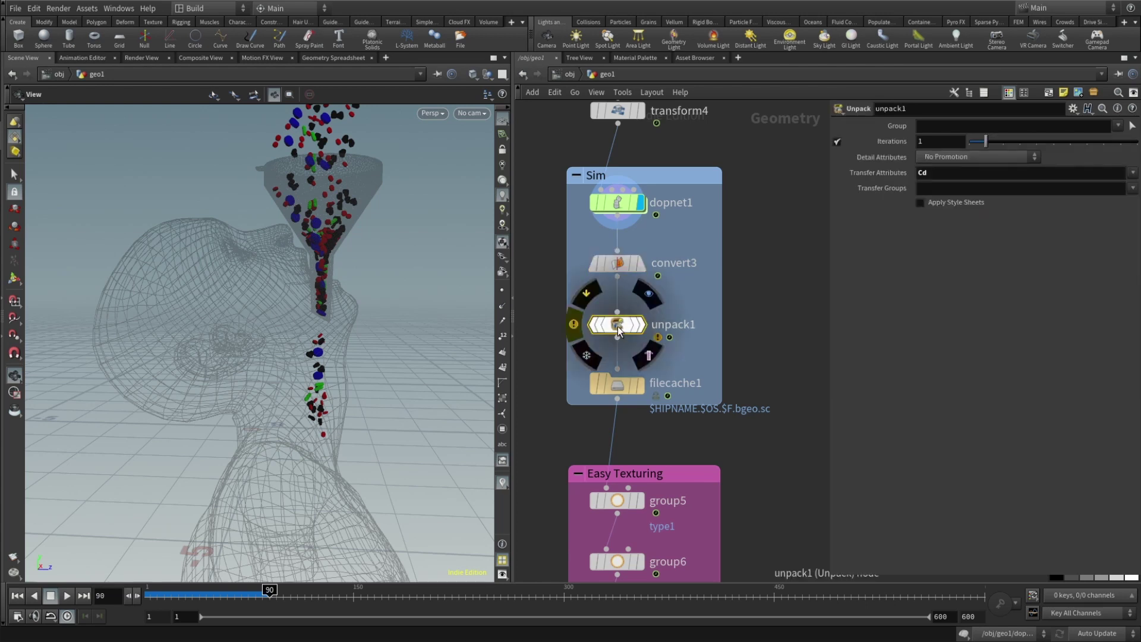
click(944, 173)
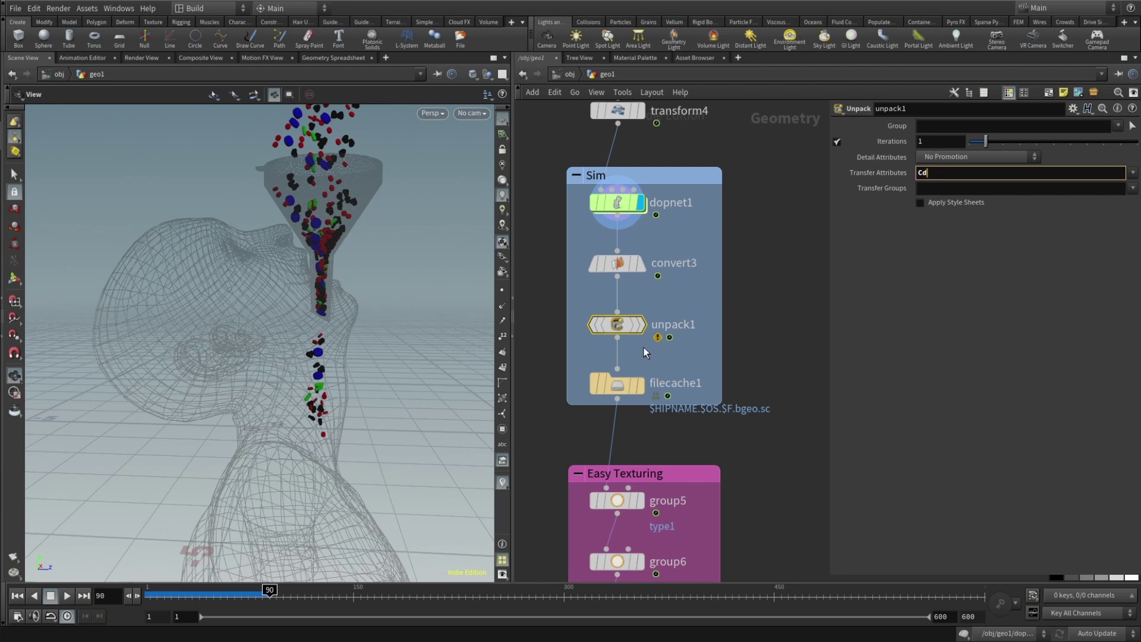
mouse_move(645, 327)
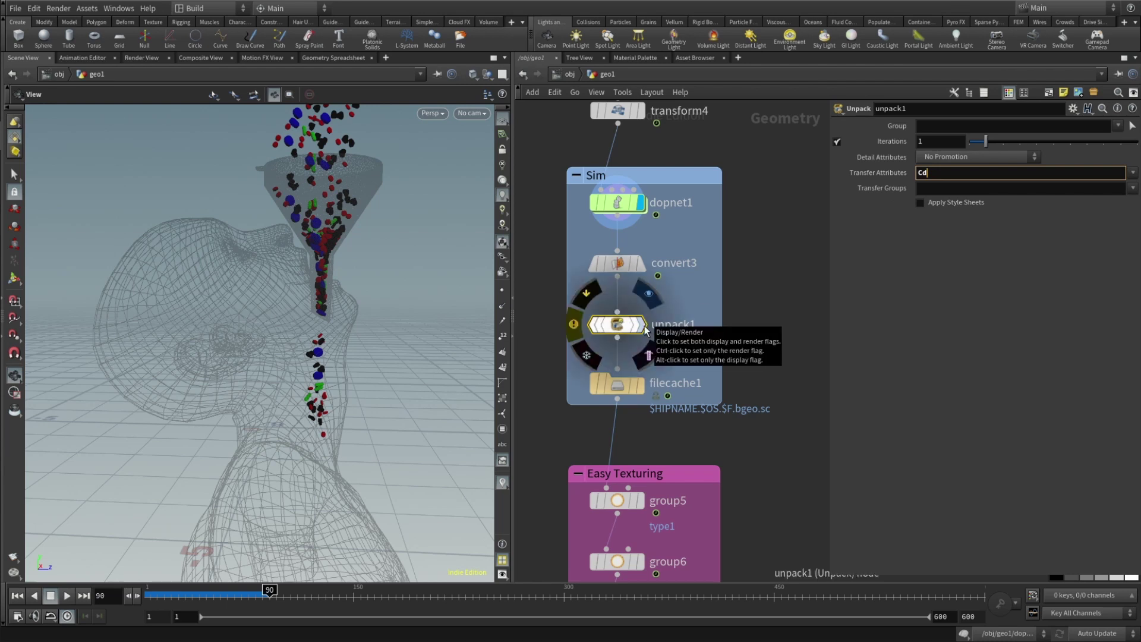
click(644, 326)
Display filecache1 and scrub the cached simulation to frame 293 to inspect the piled-up pills.
click(582, 302)
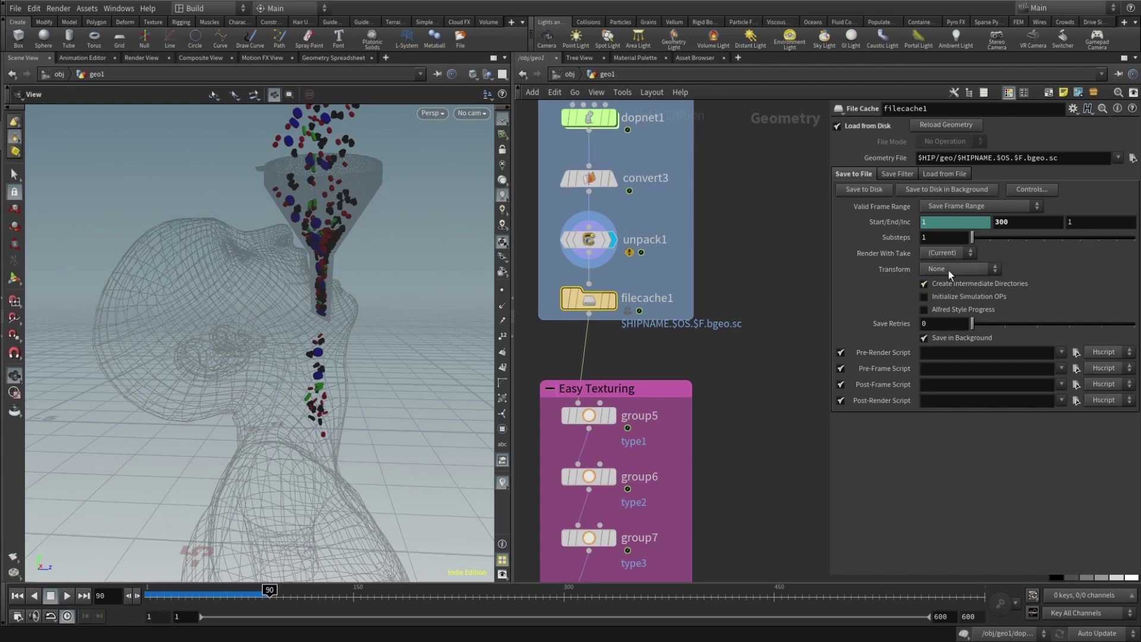
click(615, 302)
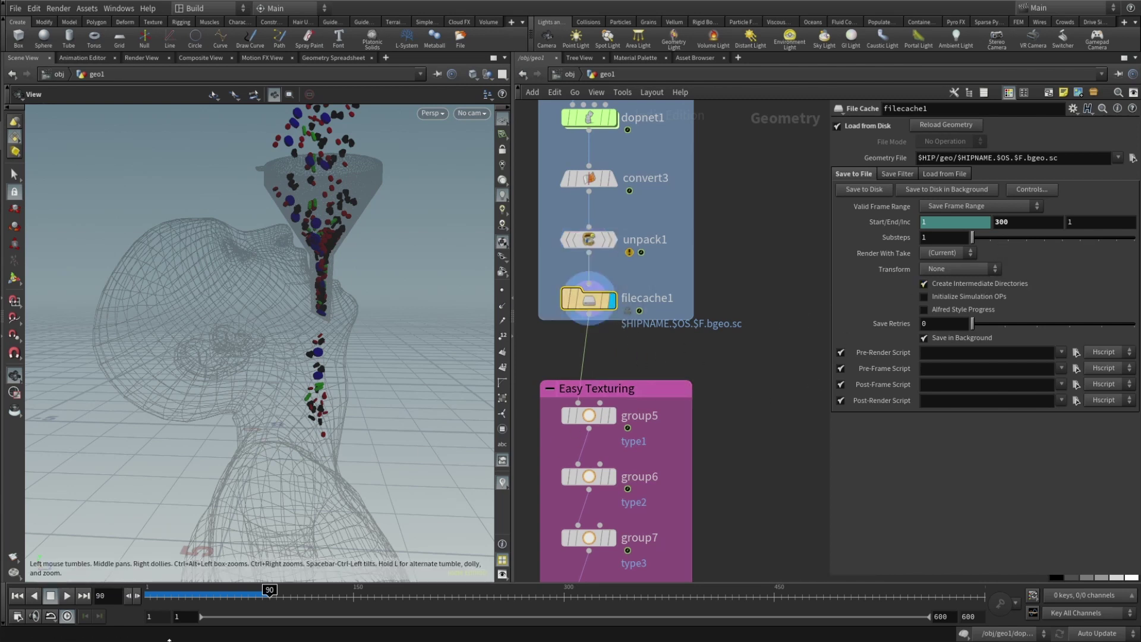
drag(201, 598, 555, 597)
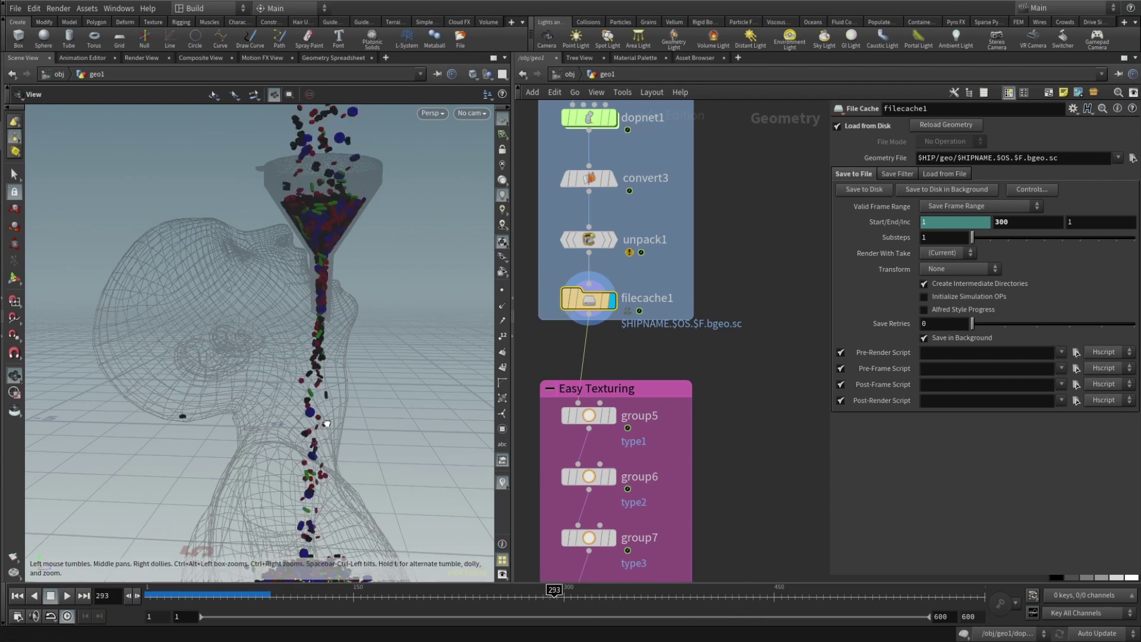
drag(320, 441, 327, 424)
scroll(327, 424, down, 3)
Display group5 and group6 of the Easy Texturing box in turn, reviewing their colour-based Base Group expressions and the pills they select.
middle_drag(754, 450, 789, 332)
scroll(773, 344, up, 2)
scroll(779, 351, down, 3)
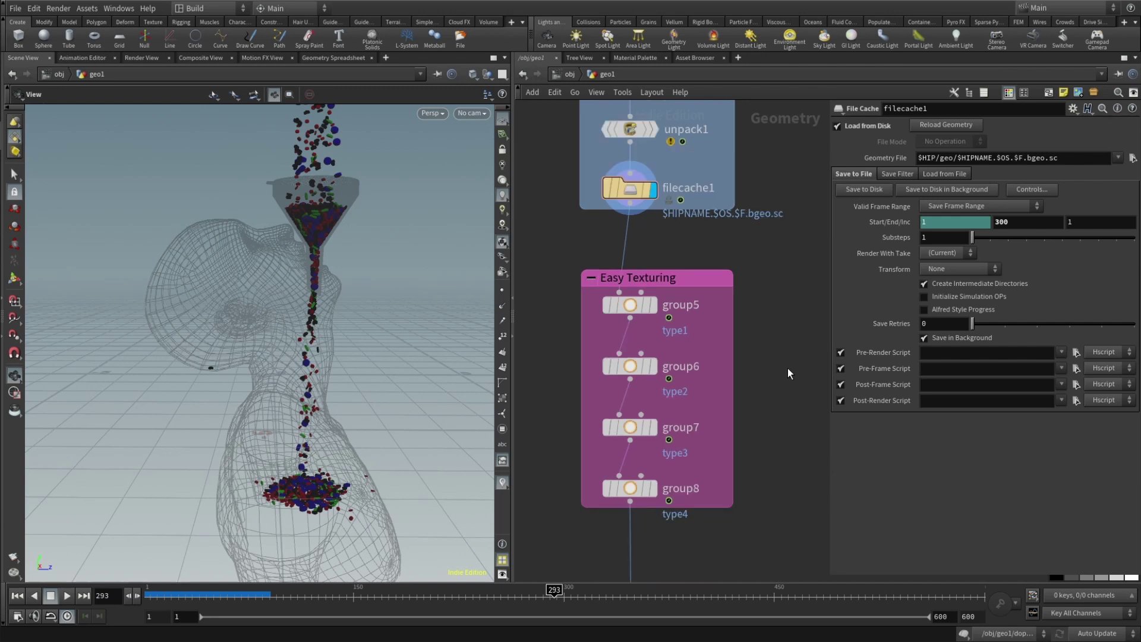
click(655, 308)
click(655, 307)
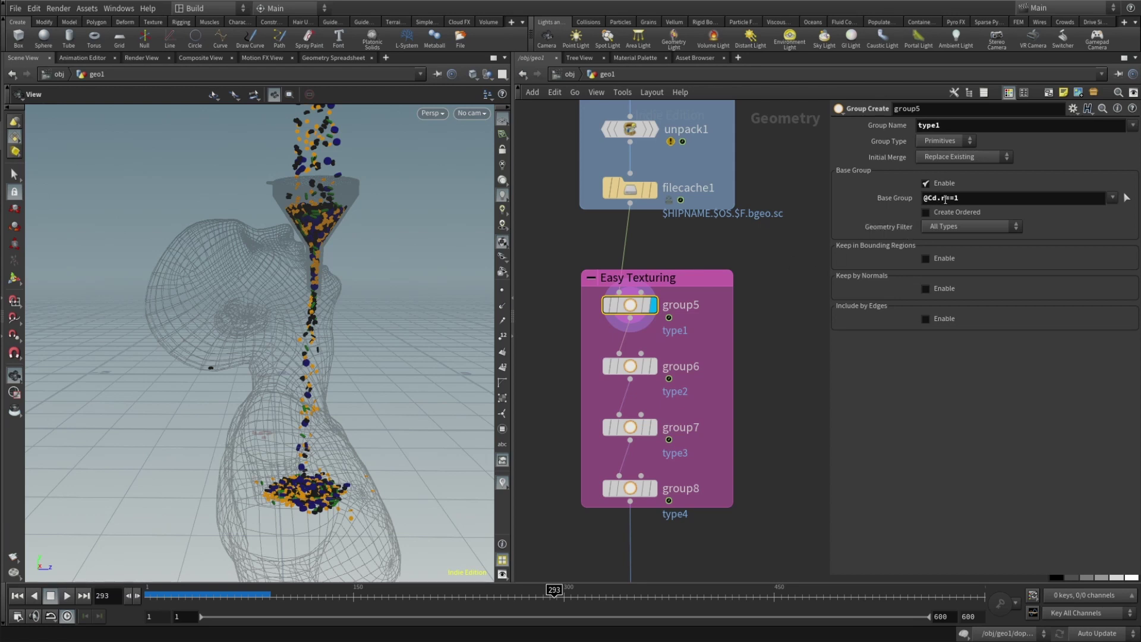
scroll(316, 224, up, 5)
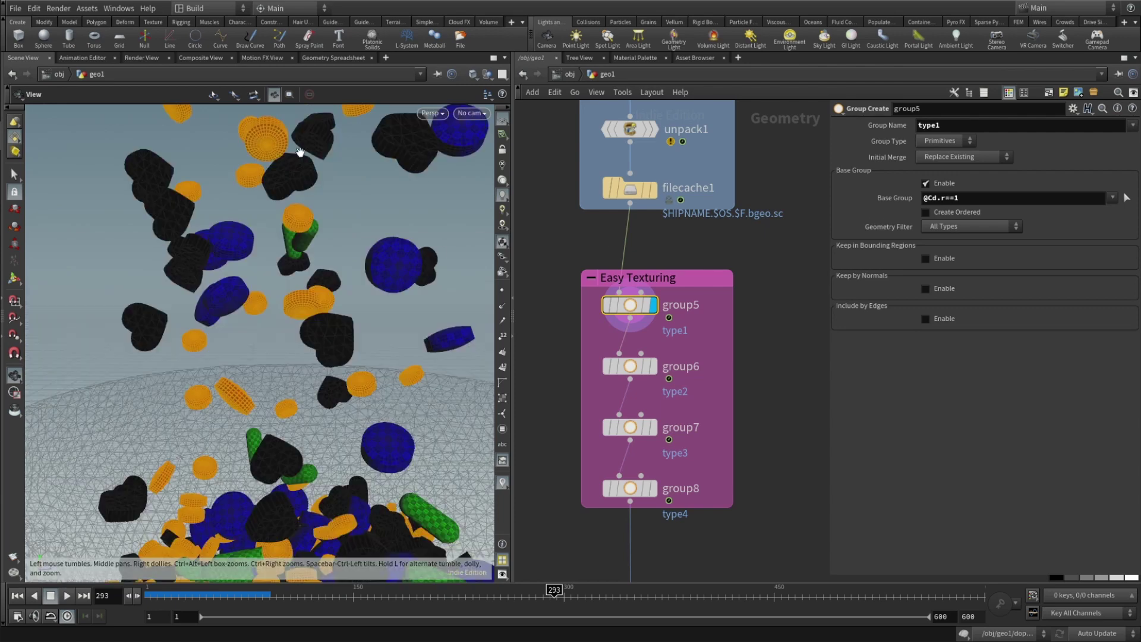
click(654, 366)
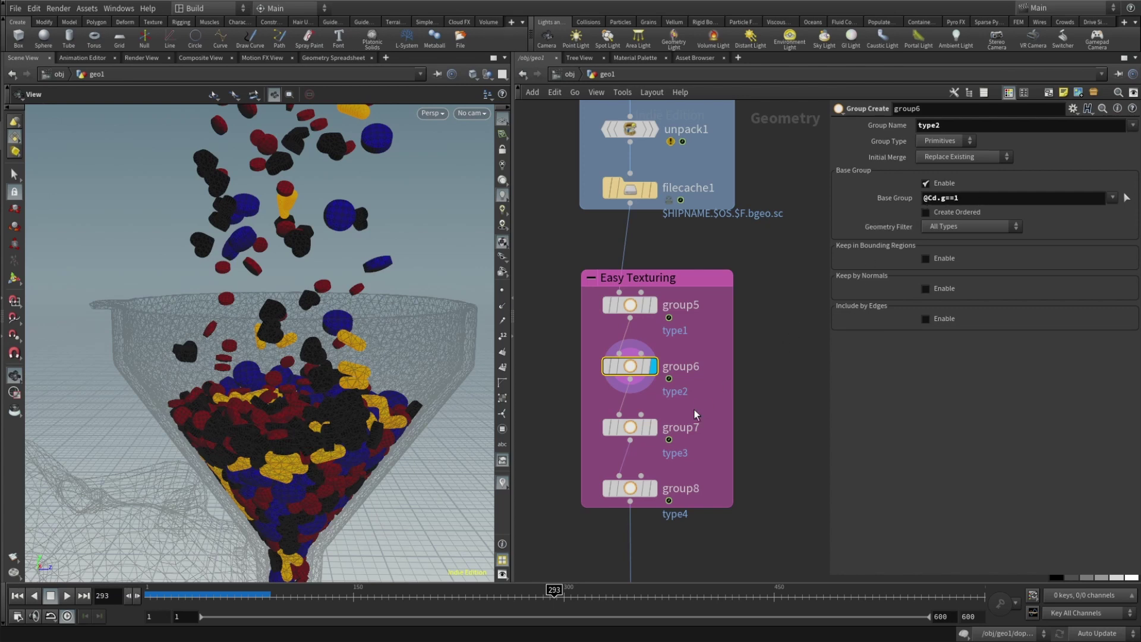
Display group7 and group8 of the Easy Texturing box in turn, checking the Base Group expressions that define type3 and type4.
click(654, 426)
click(631, 430)
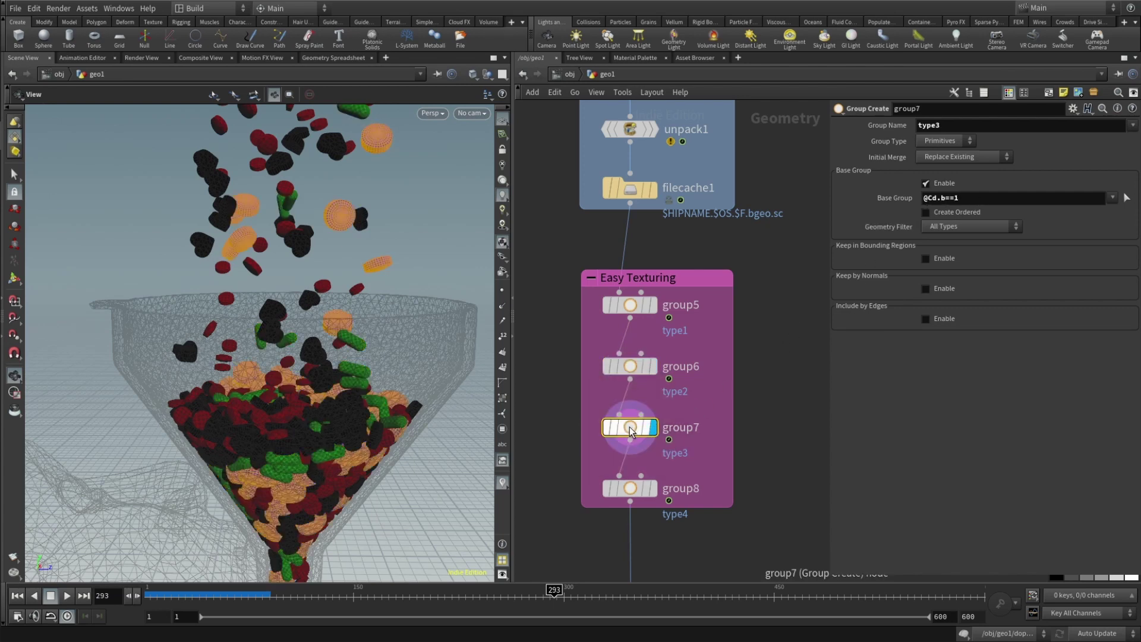
click(933, 197)
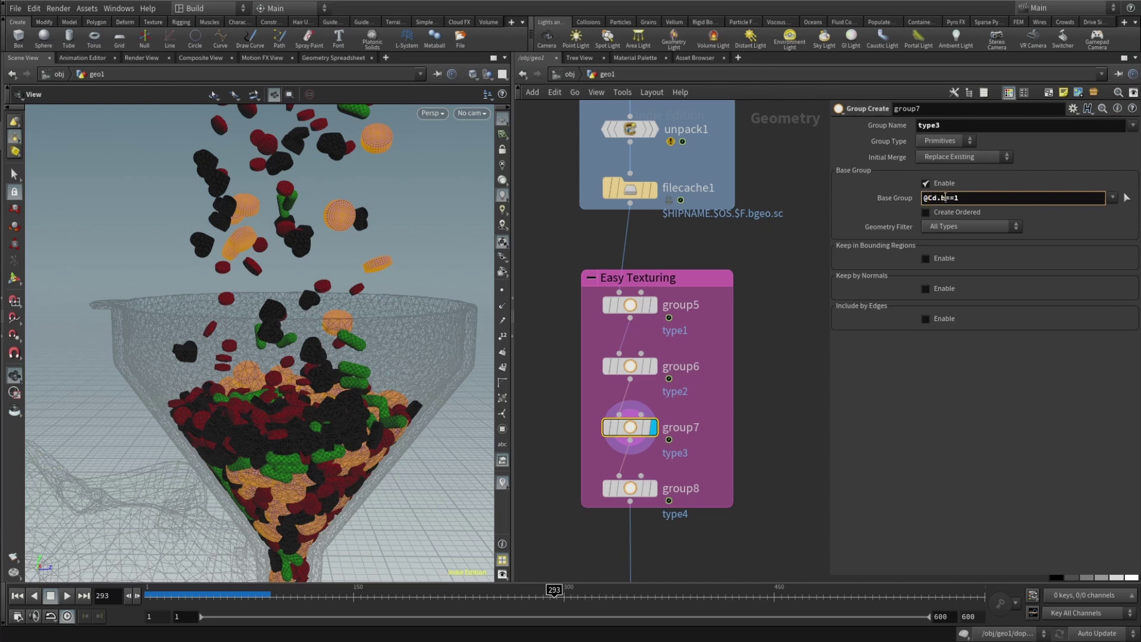
click(946, 198)
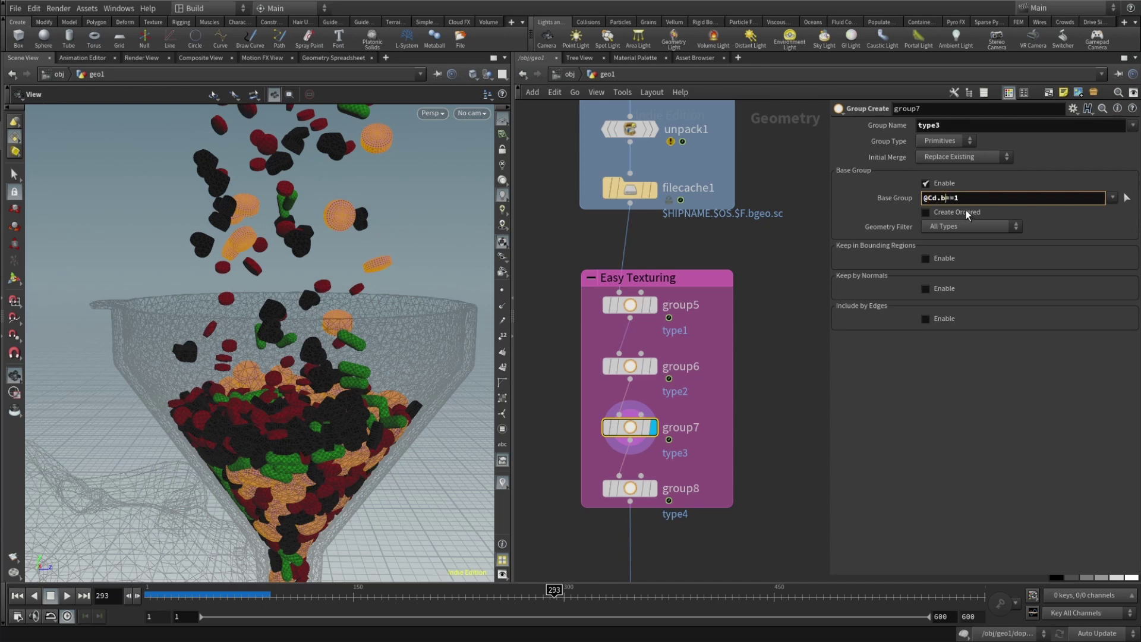
click(652, 488)
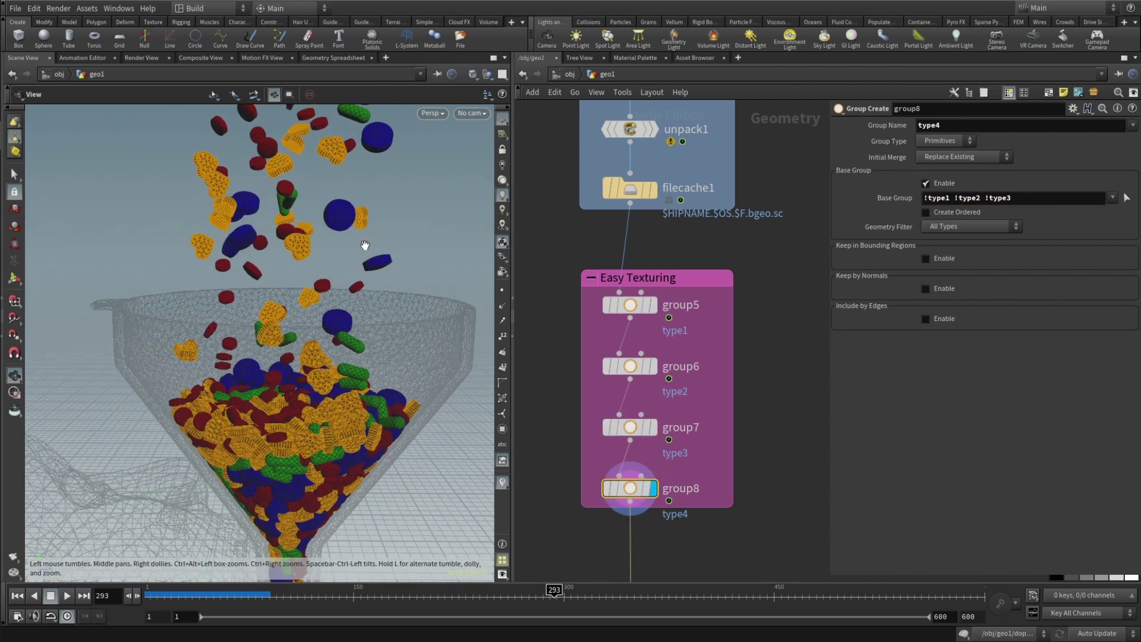
click(1045, 199)
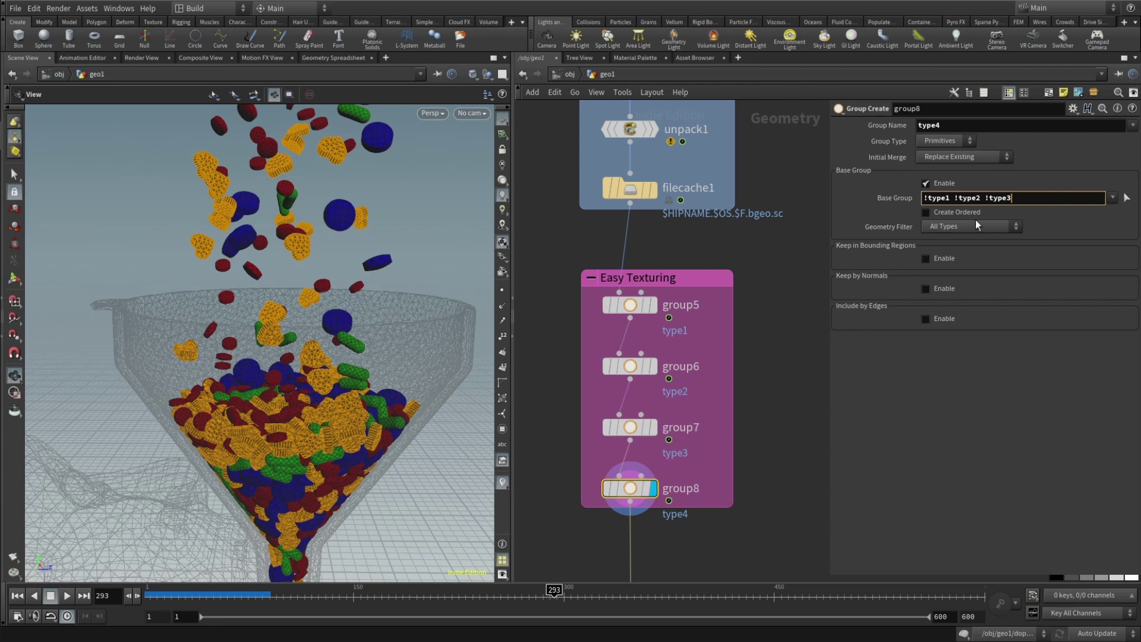
click(945, 197)
Review rop_alembic1's render frame range and Alembic export settings.
middle_drag(756, 413, 768, 311)
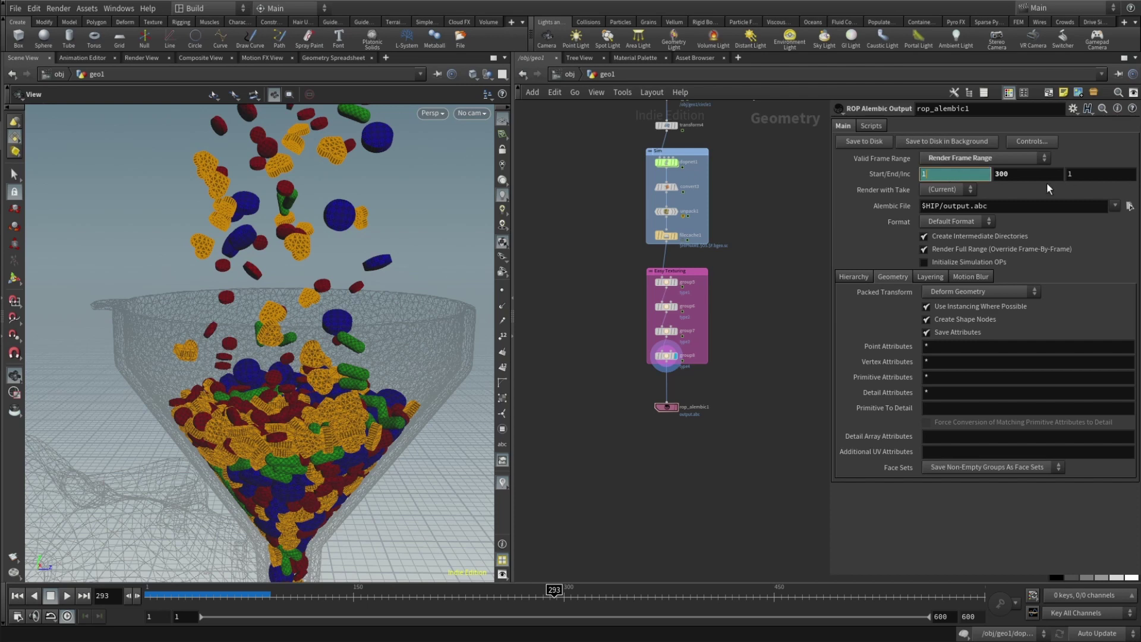
click(1029, 173)
scroll(541, 426, down, 6)
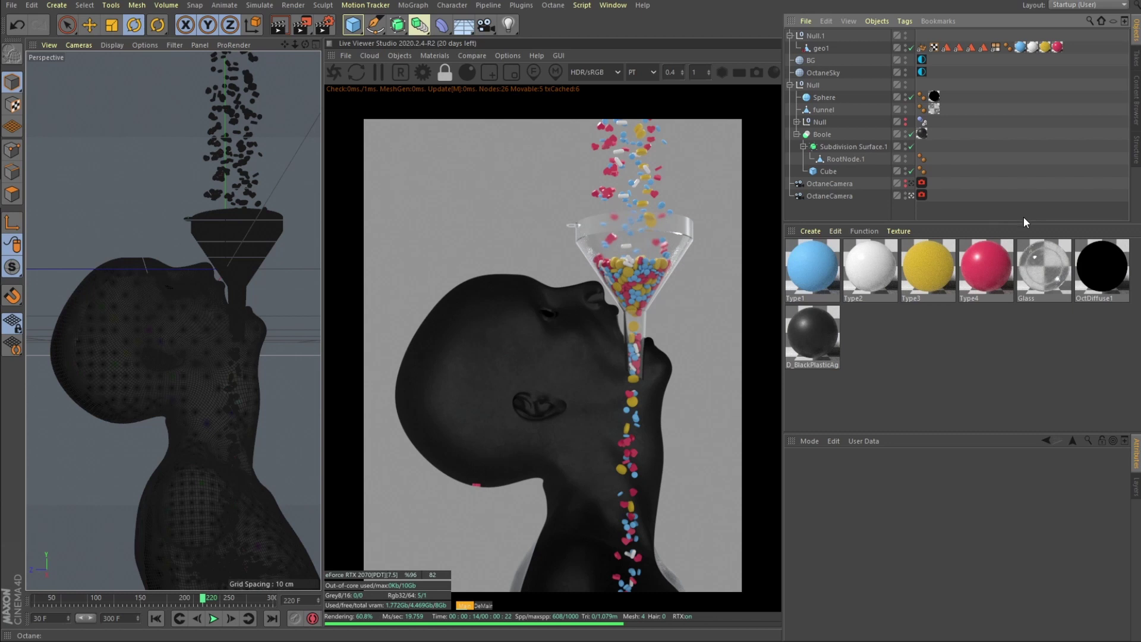
Switch to Cinema 4D and examine geo1's Alembic selection tags, its Type1 texture tag, and the Glass and black plastic materials.
click(821, 50)
click(946, 48)
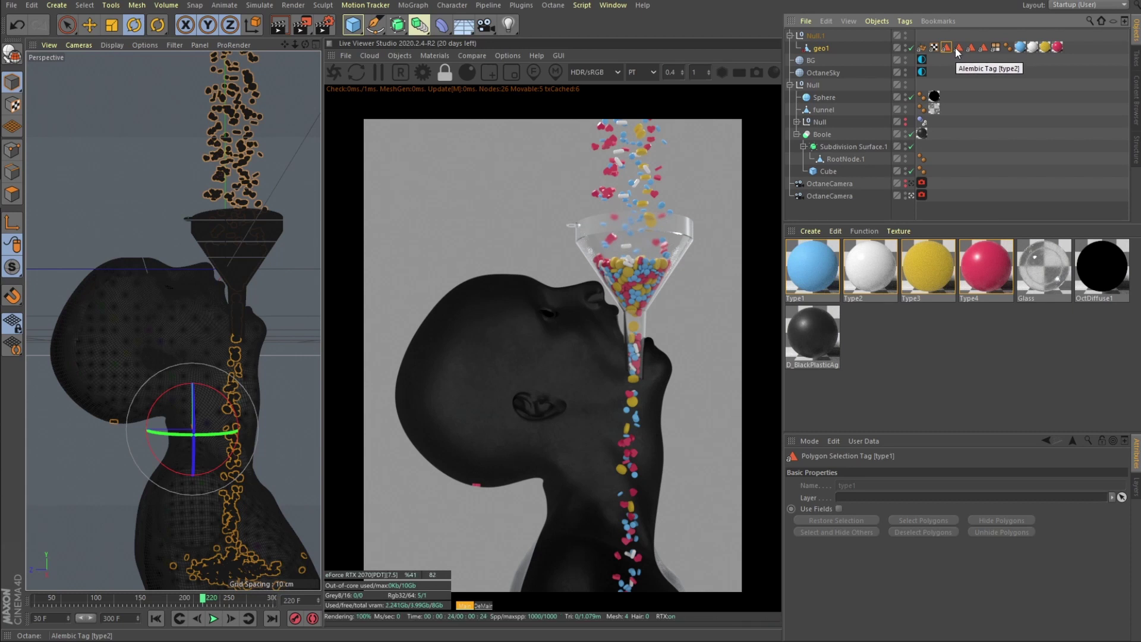
click(958, 47)
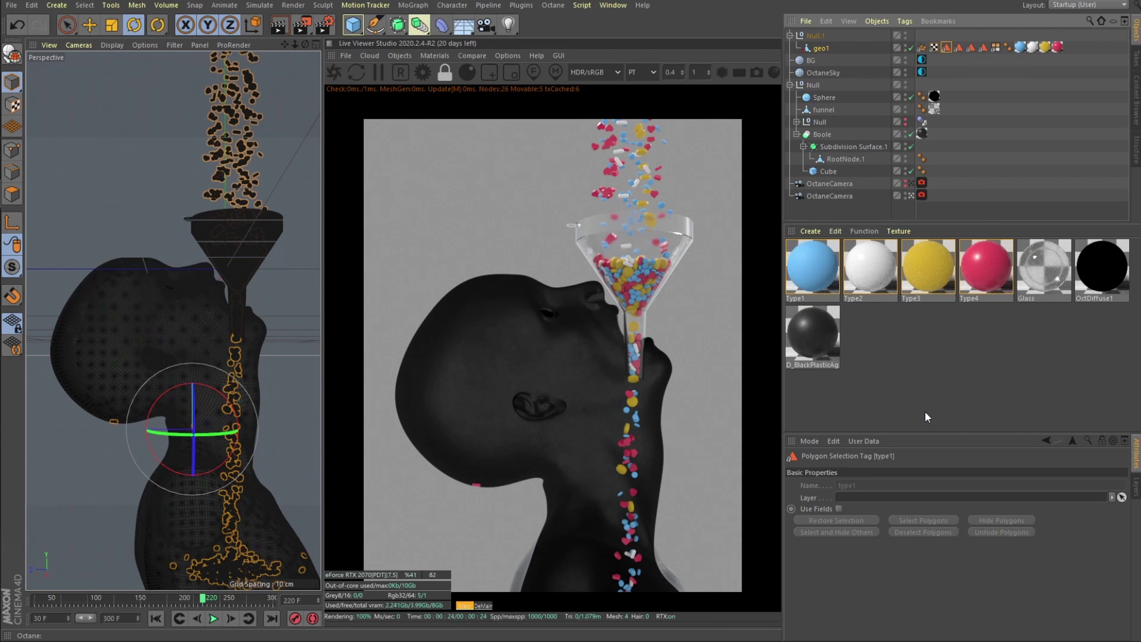
click(970, 47)
click(1020, 50)
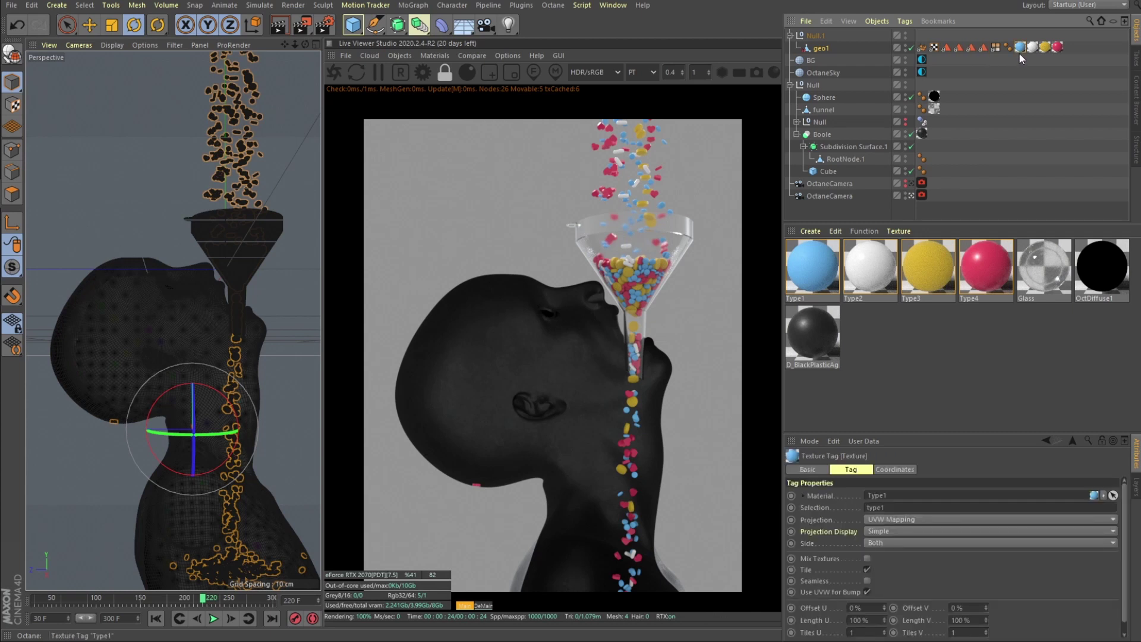
click(828, 342)
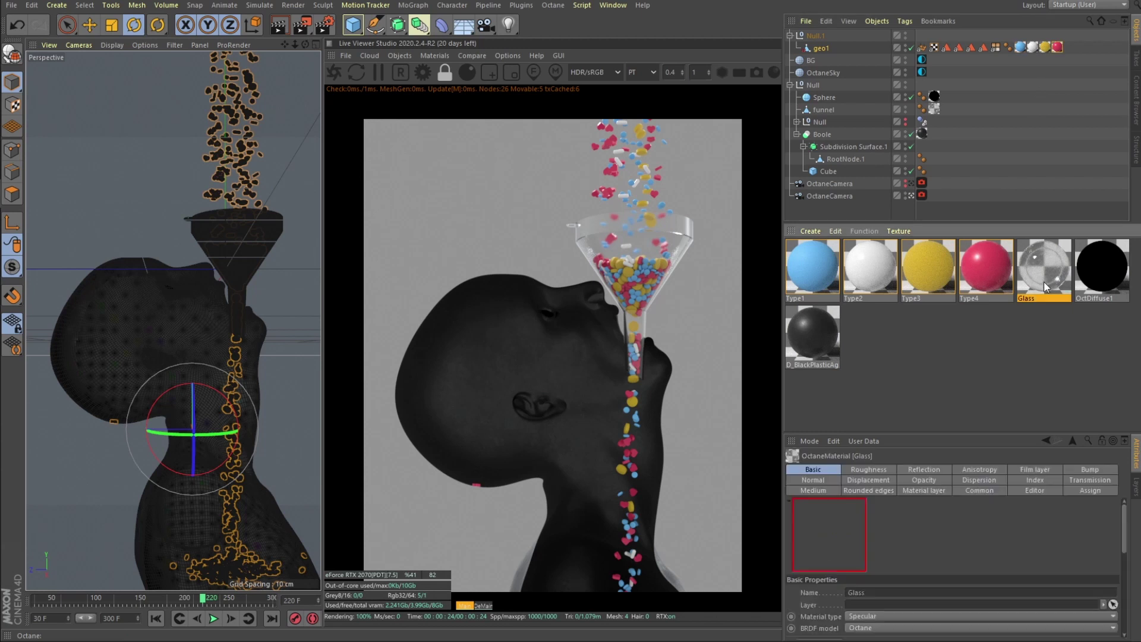
click(1007, 334)
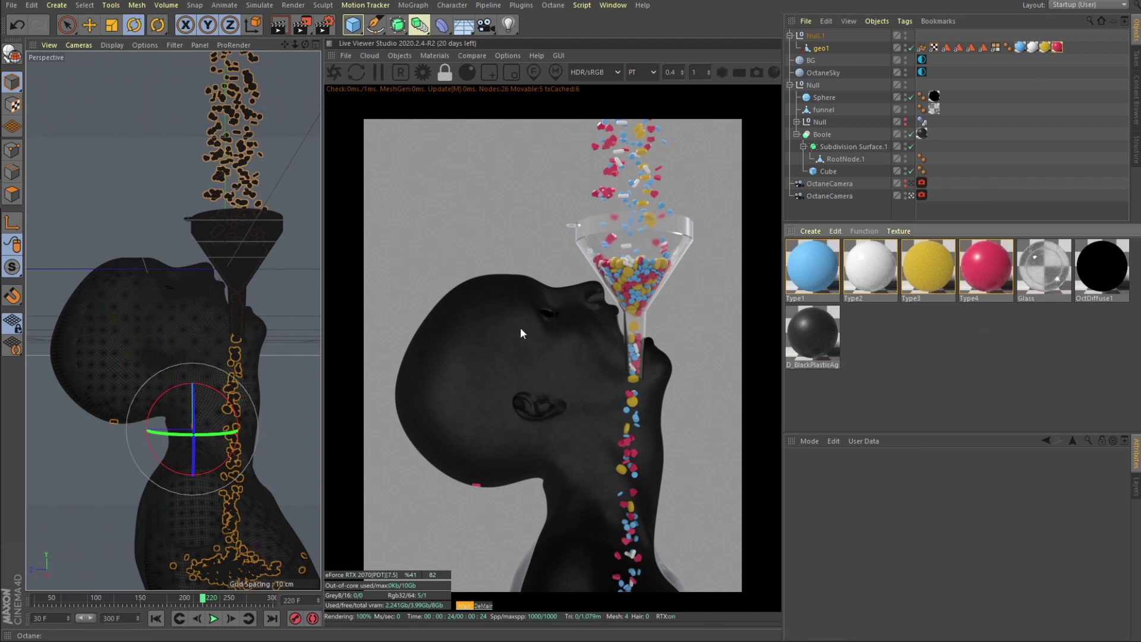
Inspect the Boole and its Cube from outside the camera view, turning the Boole off and on to see what the Cube cuts away.
click(830, 135)
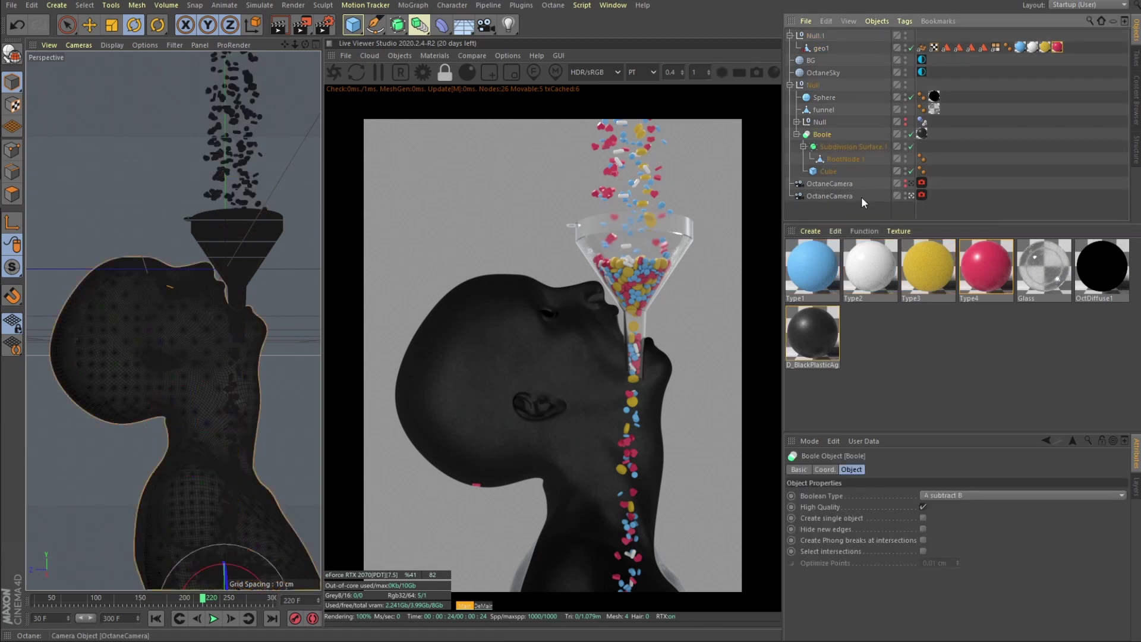
click(824, 172)
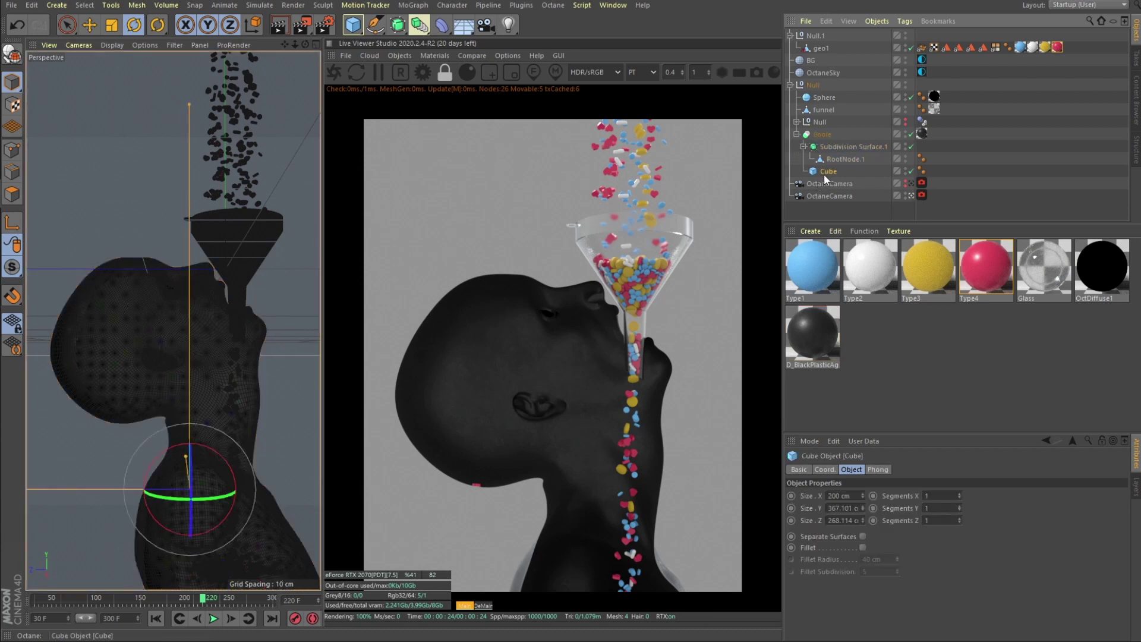
click(911, 196)
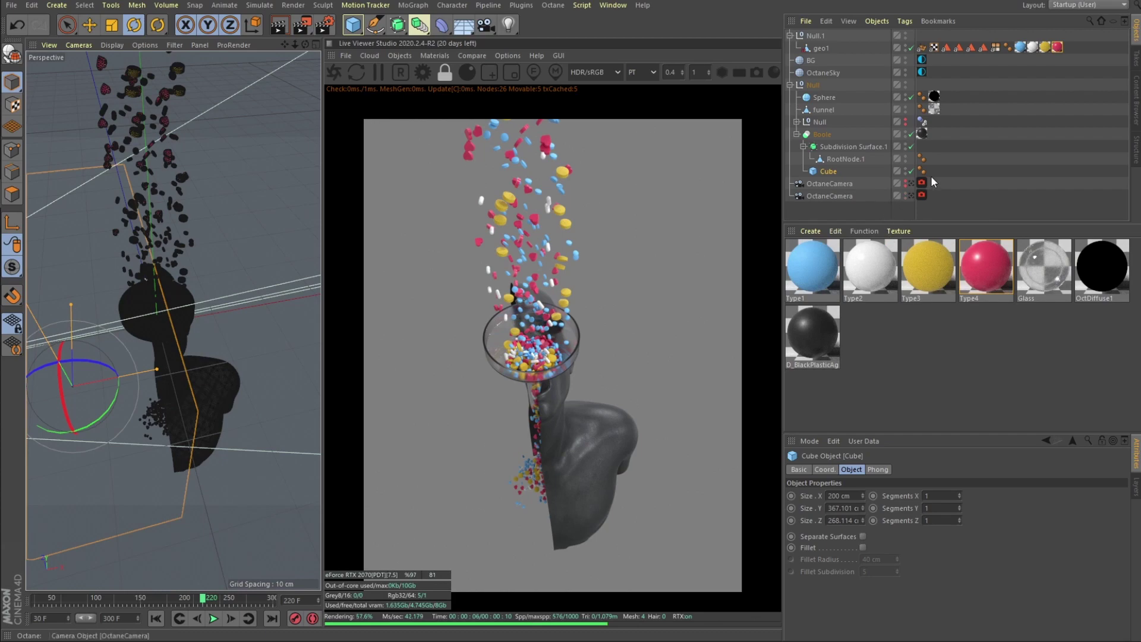
click(911, 134)
alt+drag(172, 291, 128, 315)
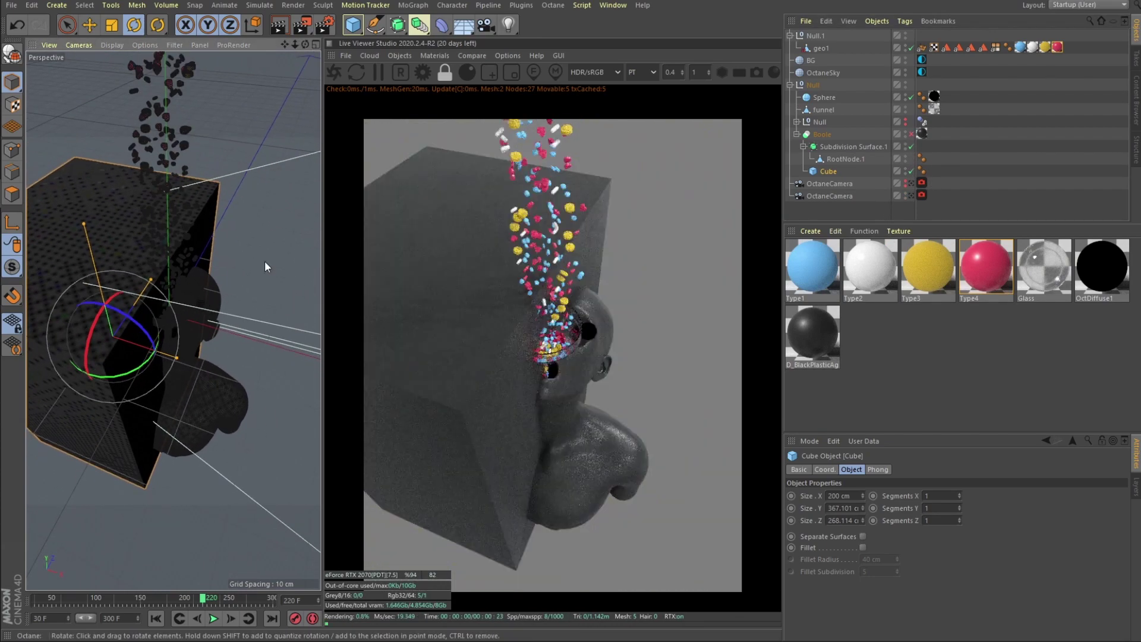
click(910, 134)
Delete the unused Null between the funnel and the Boole, and select the funnel and the Sphere in turn.
click(819, 122)
key(Delete)
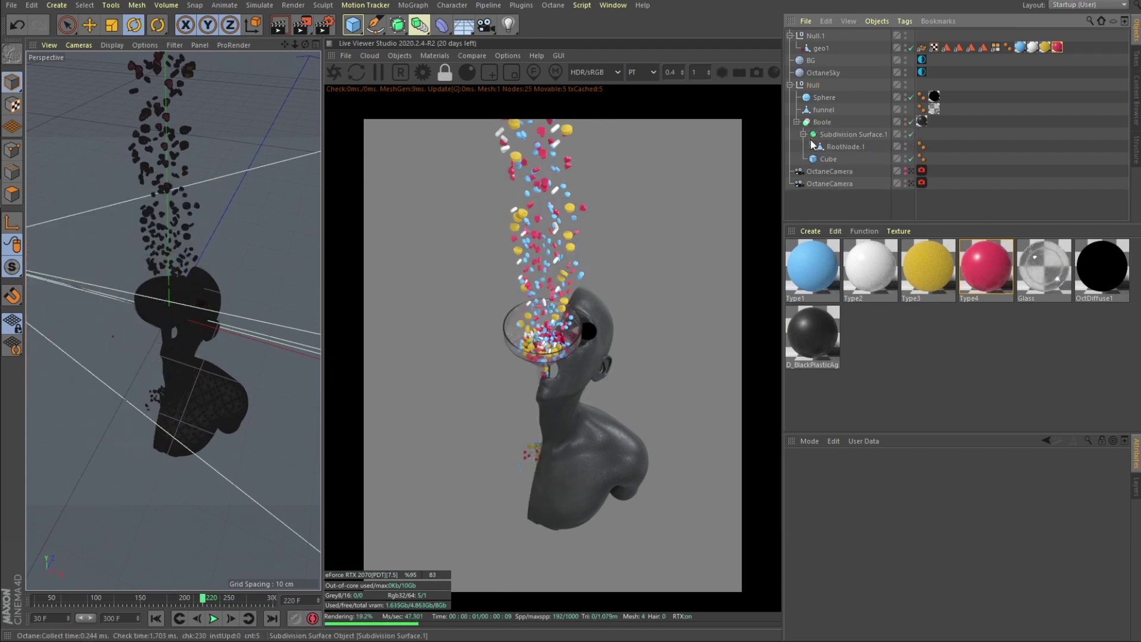
click(827, 114)
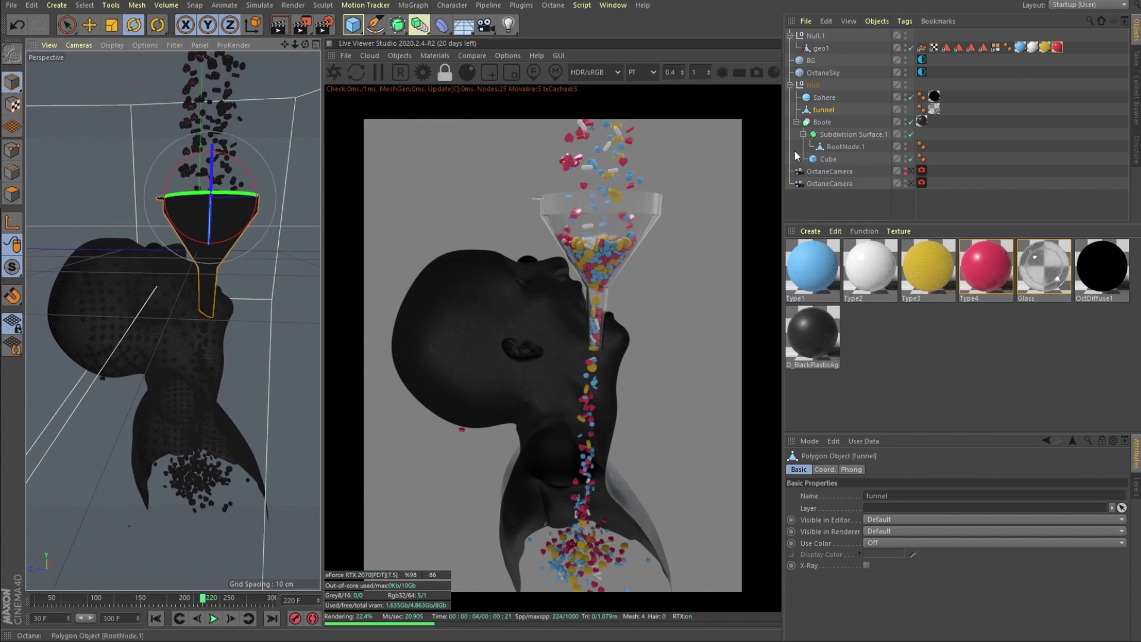
click(827, 98)
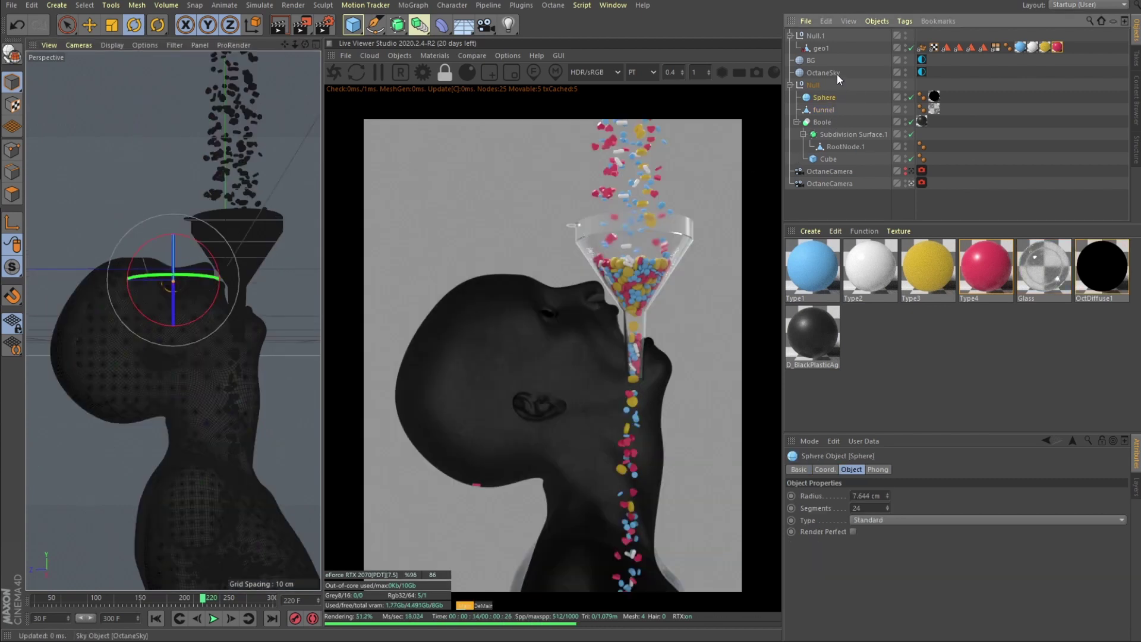
Enlarge the attributes area and examine the HDRI image texture assigned to OctaneSky's environment tag.
click(832, 73)
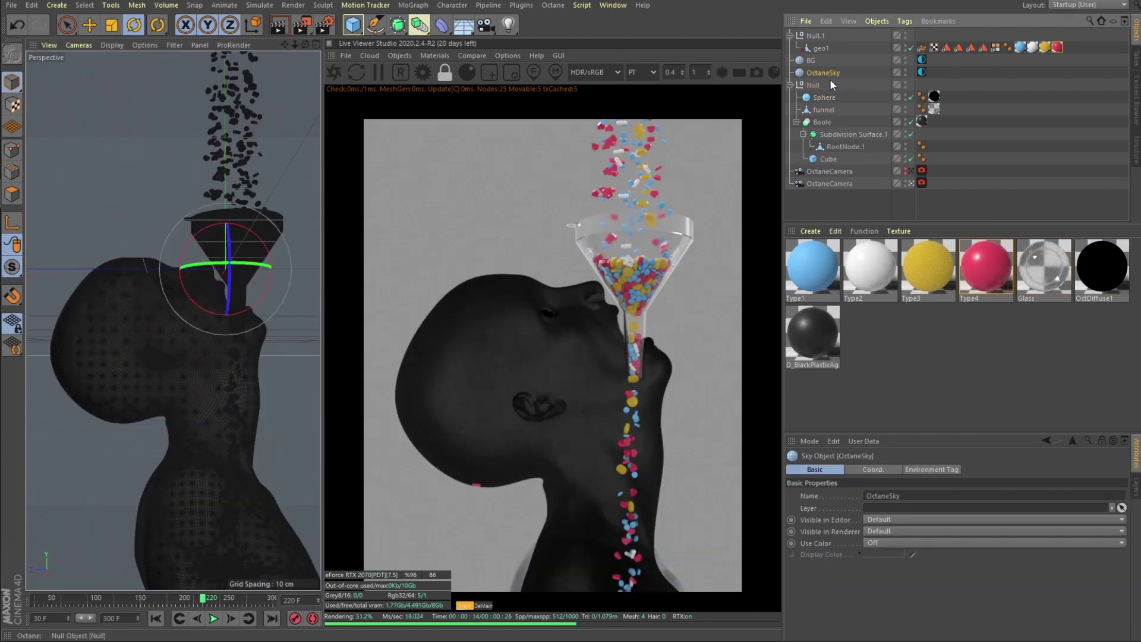
click(922, 72)
drag(965, 434, 941, 373)
click(848, 486)
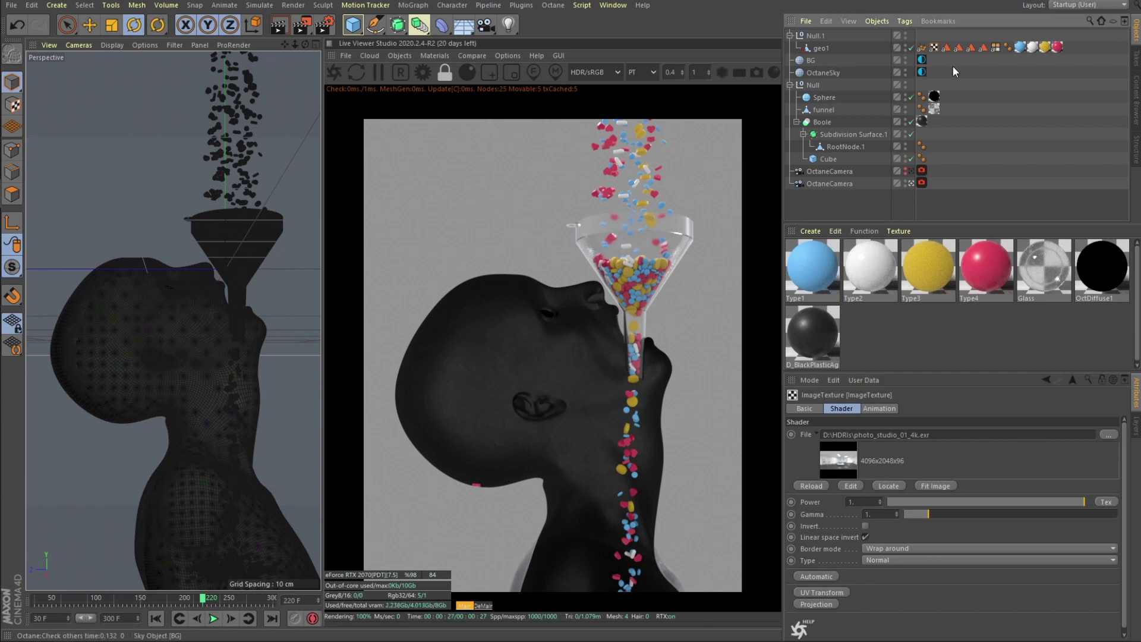
Examine the BG environment tag, including its Visible Environment options and the colour of its RgbSpectrum texture.
click(922, 59)
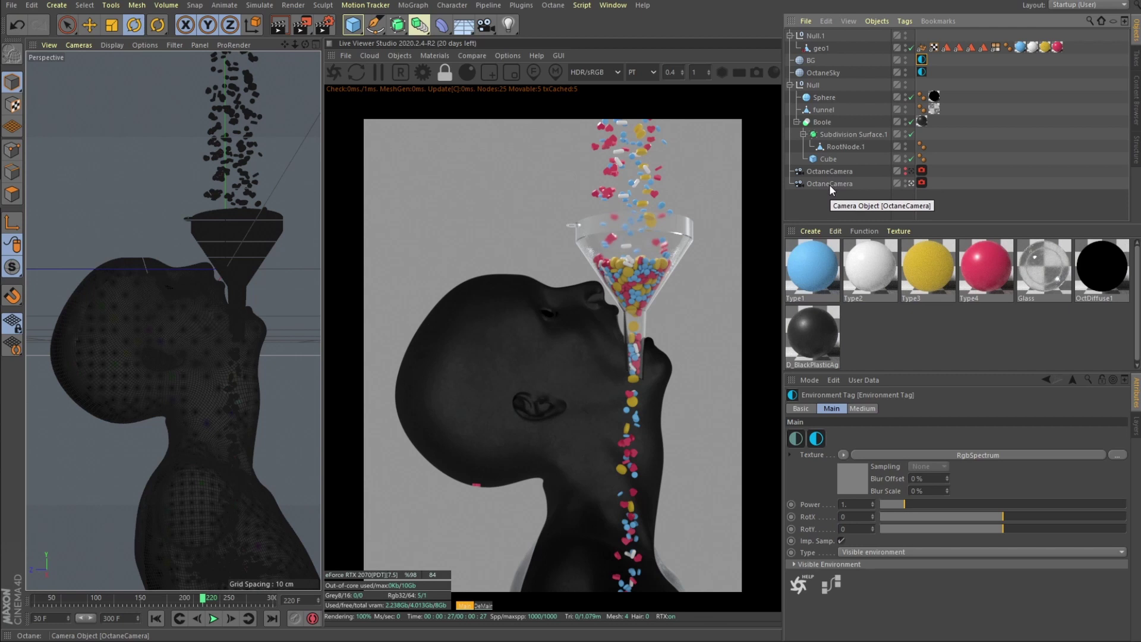
click(839, 565)
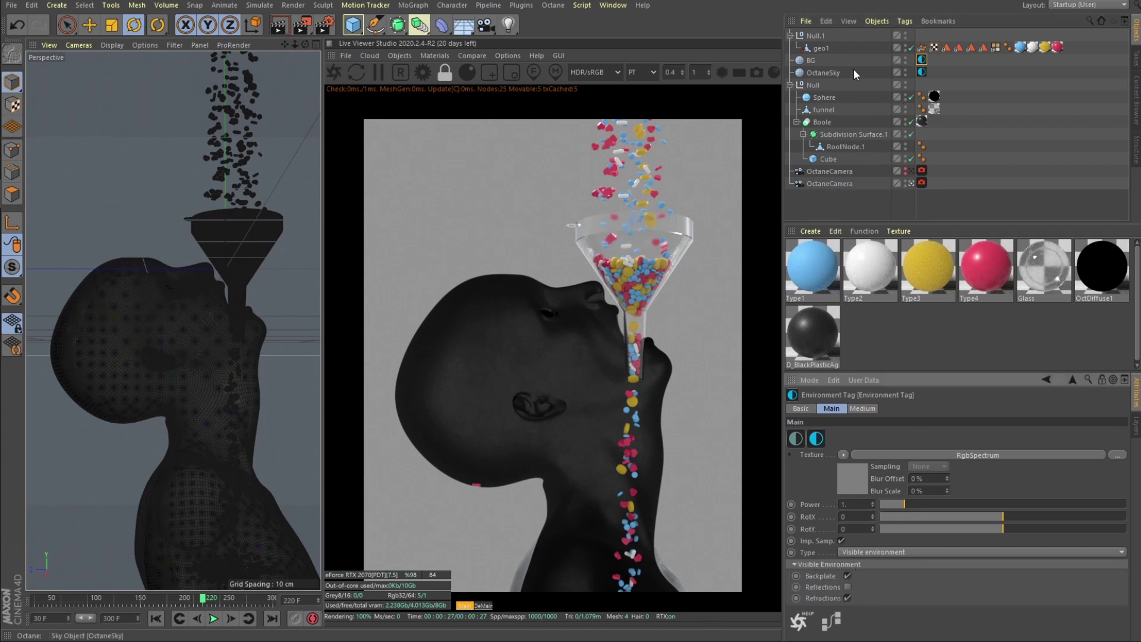
click(400, 56)
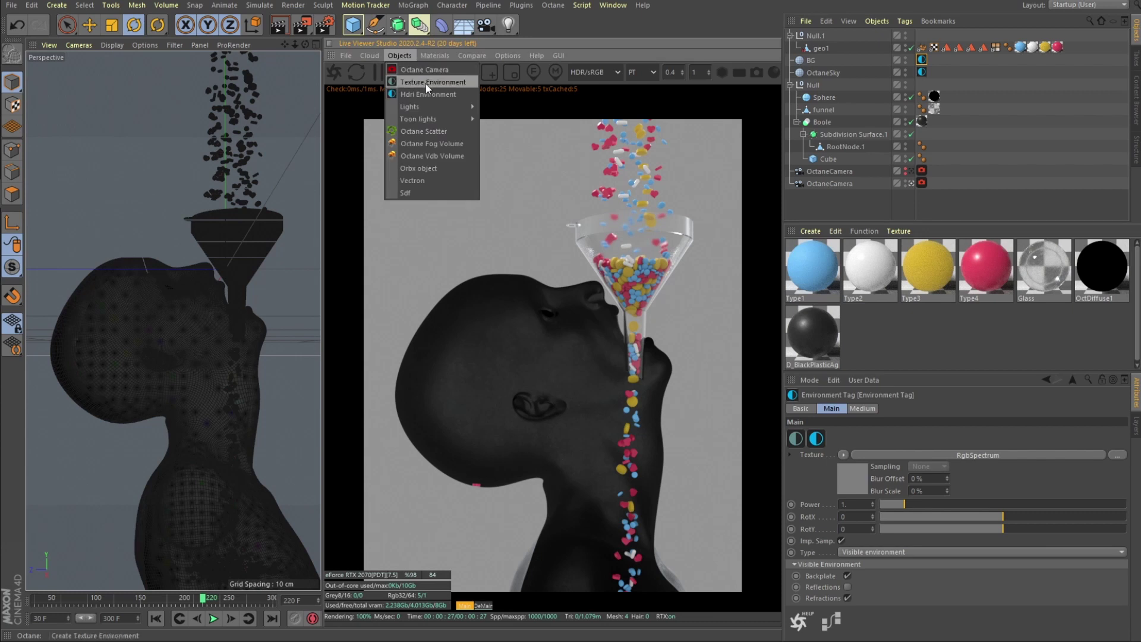
click(986, 123)
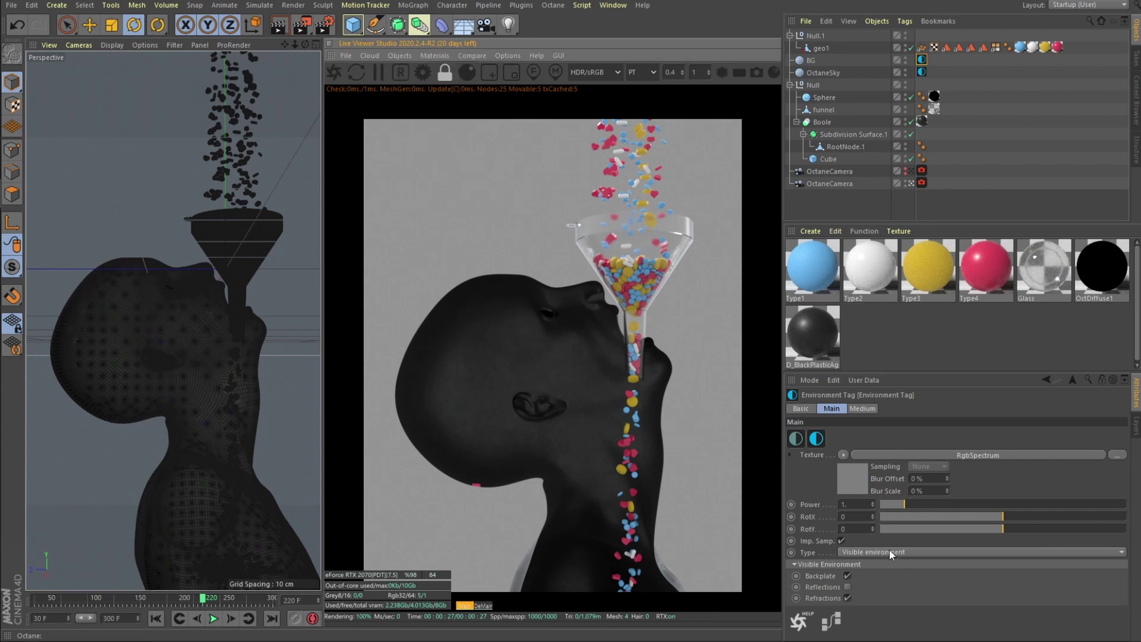
click(857, 488)
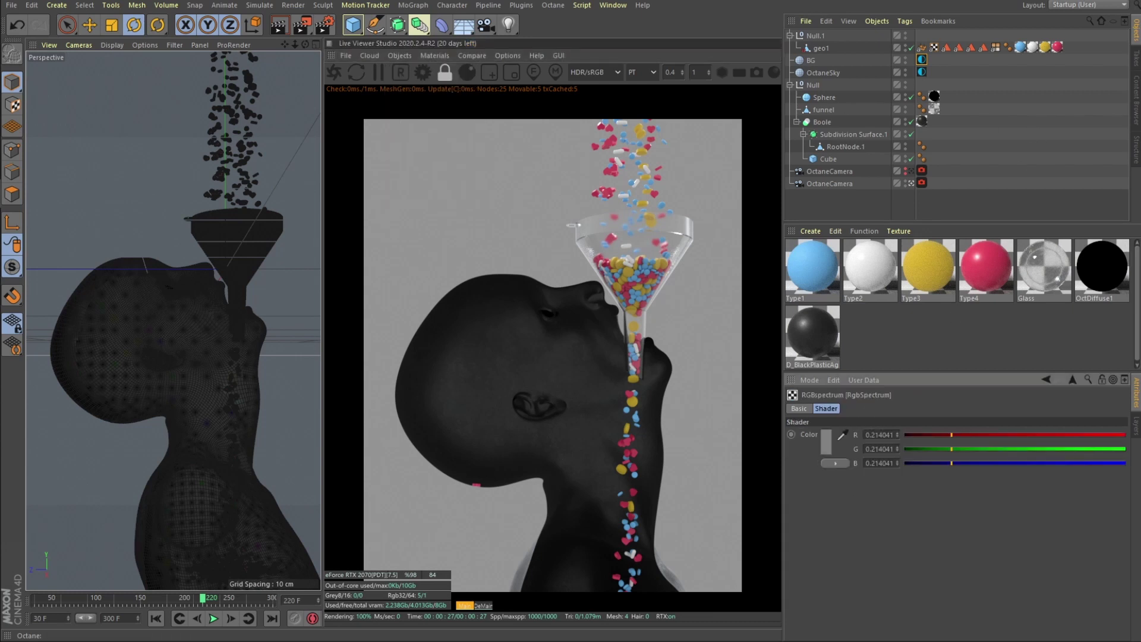
click(1073, 379)
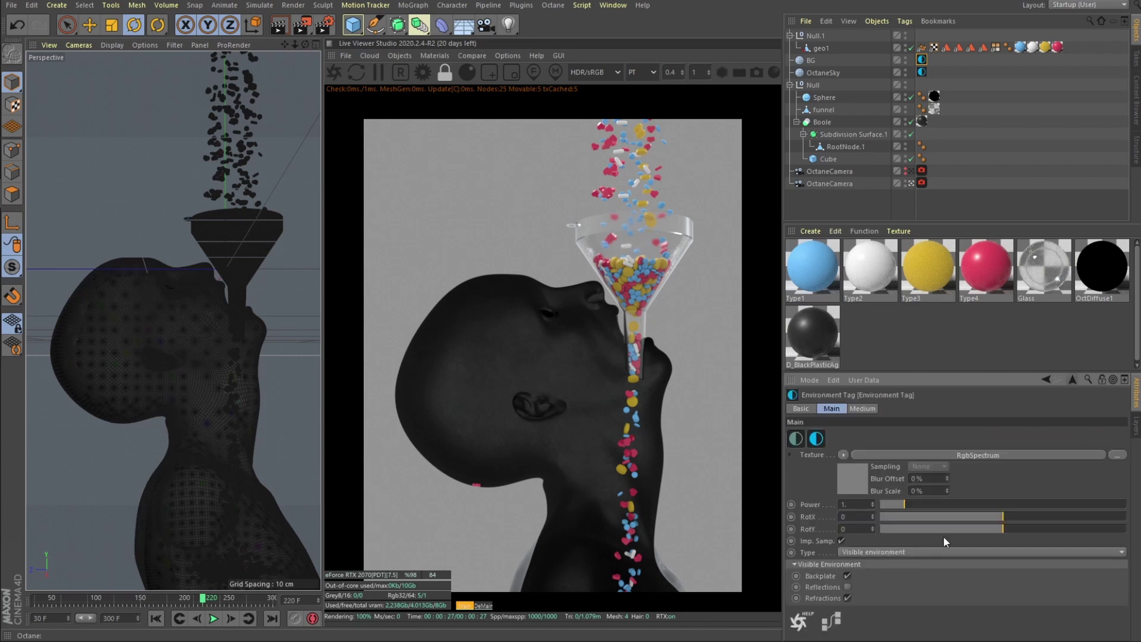
Toggle the Backplate and Refractions options of the BG environment off and on to compare their effect on the render.
click(848, 576)
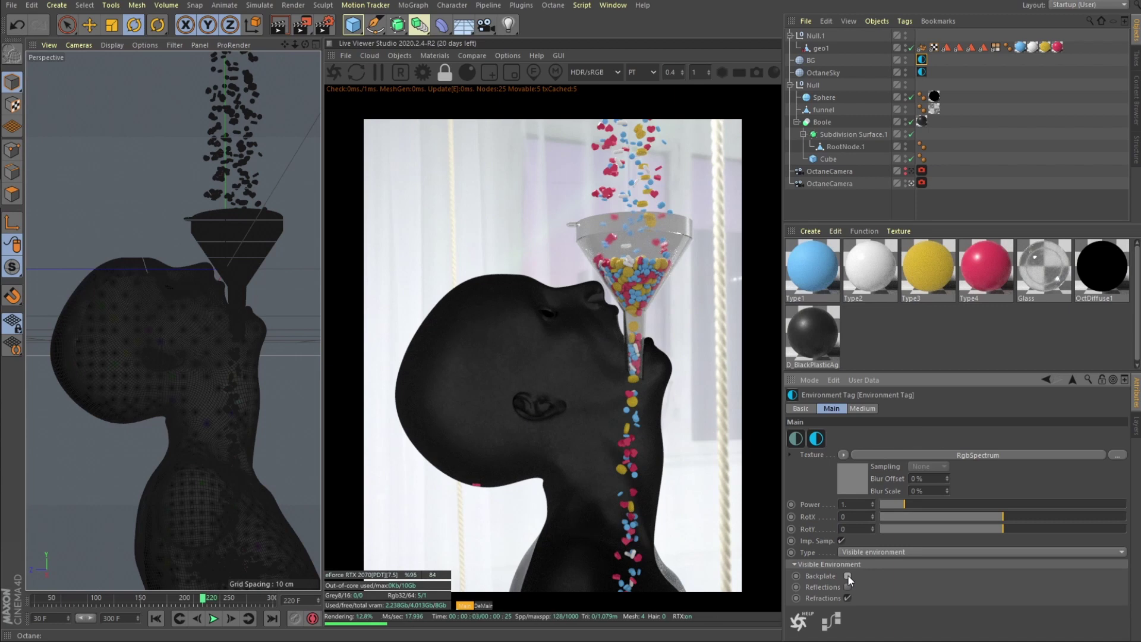
click(847, 575)
click(848, 598)
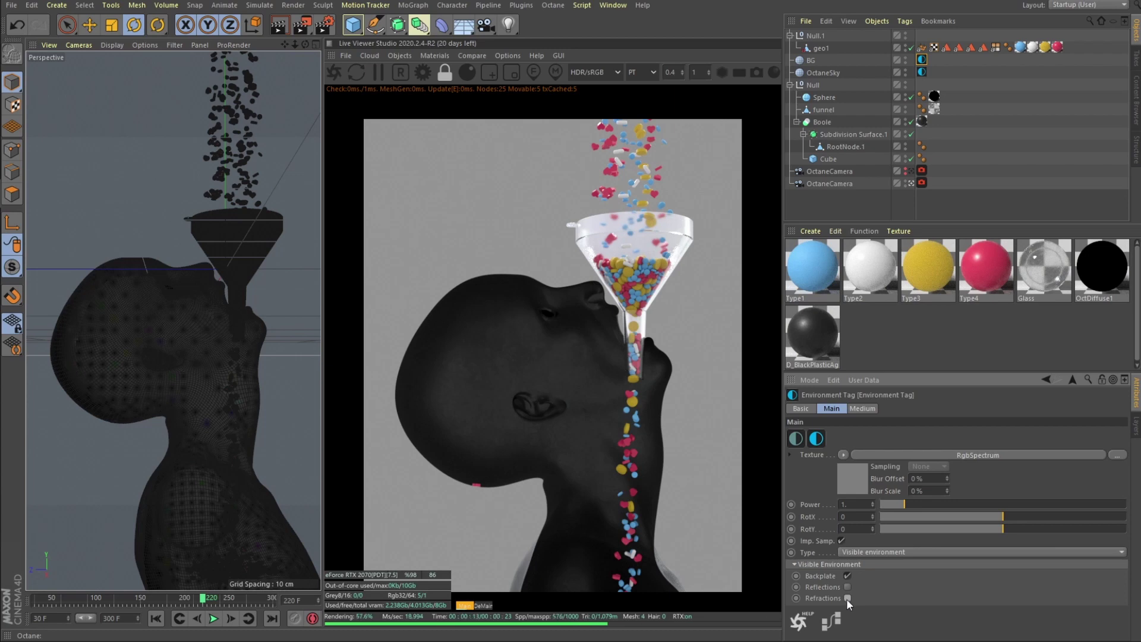
click(847, 598)
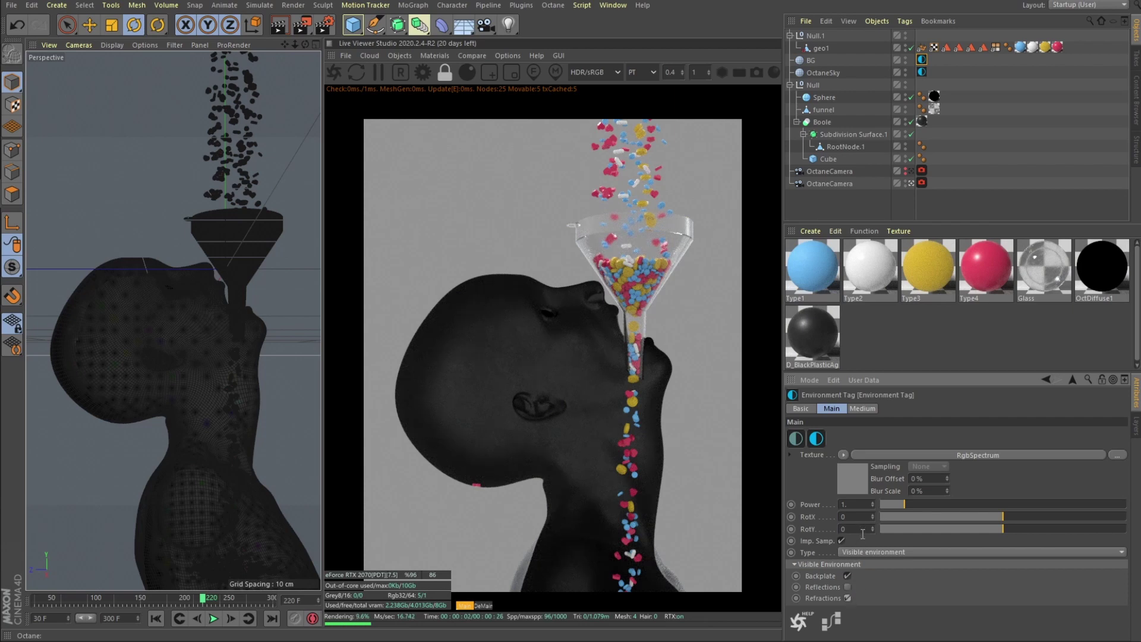
click(848, 586)
Open the Octane render settings, try a specular depth of 12 for the Pathtracing kernel, and set it back to 8.
click(419, 72)
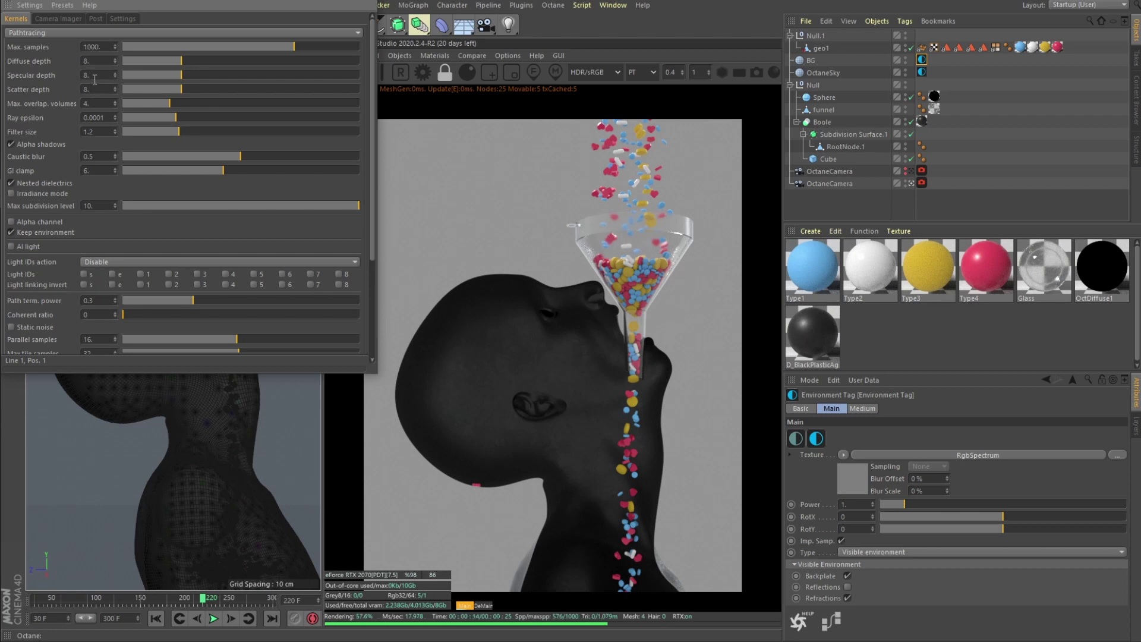
key(Return)
click(113, 51)
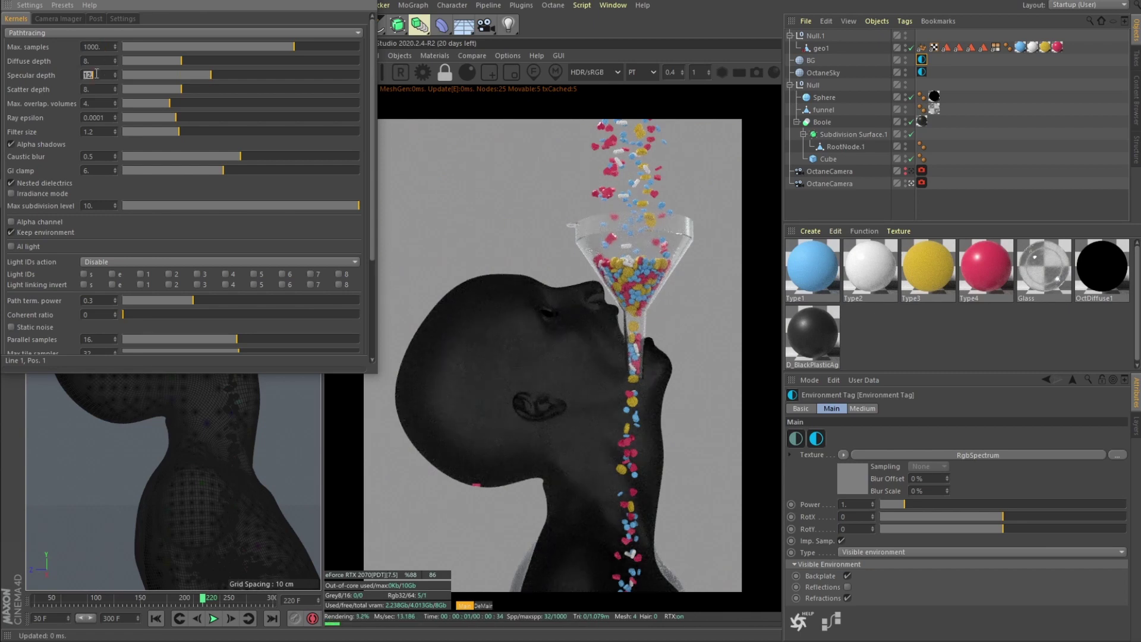
click(96, 74)
text(8)
key(Return)
Disable Keep environment and enable Alpha channel in the Pathtracing kernel to render with a transparent background.
click(42, 231)
click(44, 222)
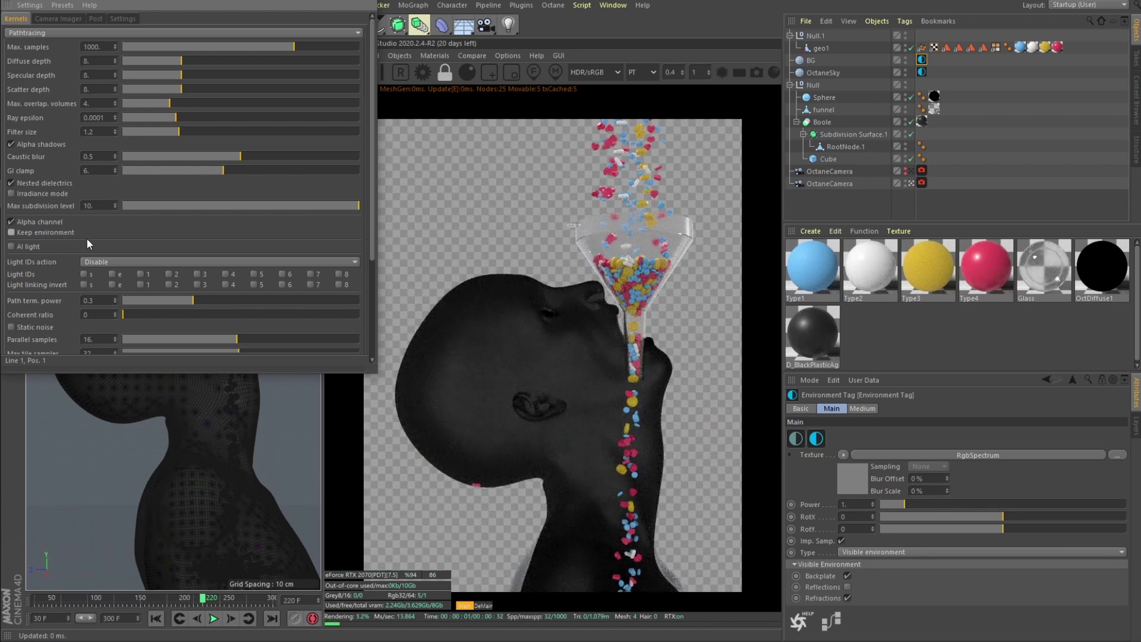
click(646, 343)
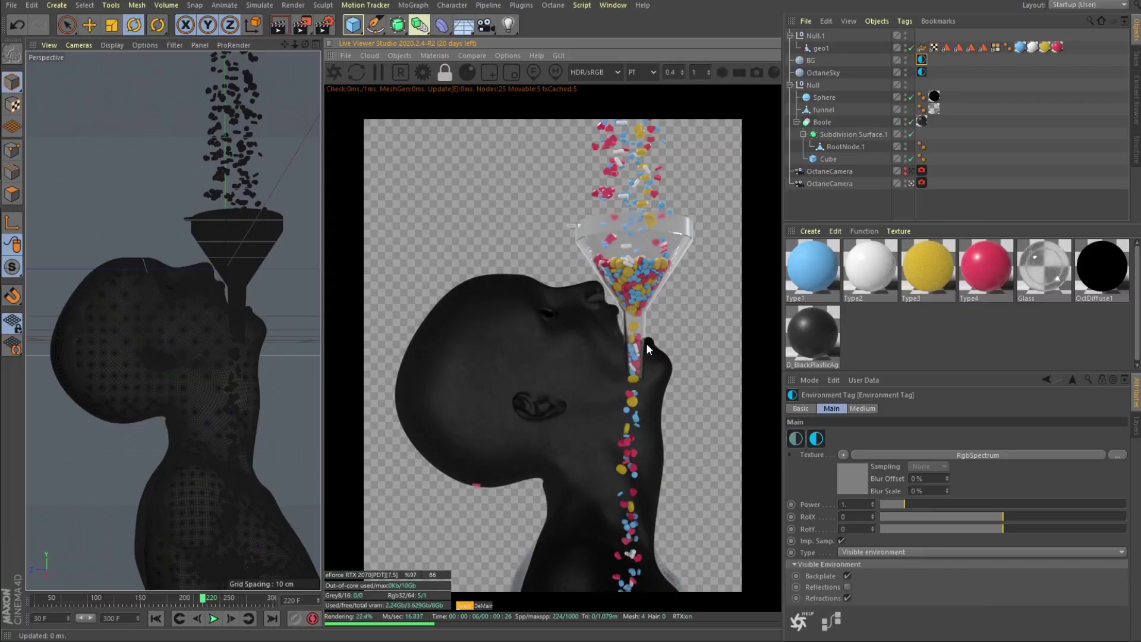